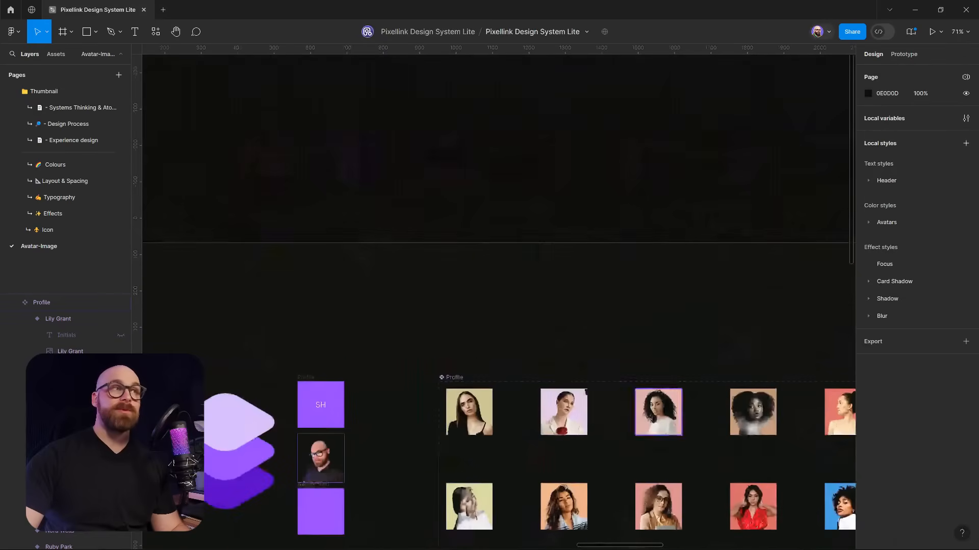
pyautogui.click(484, 411)
pyautogui.moveTo(460, 418); pyautogui.dragTo(462, 152)
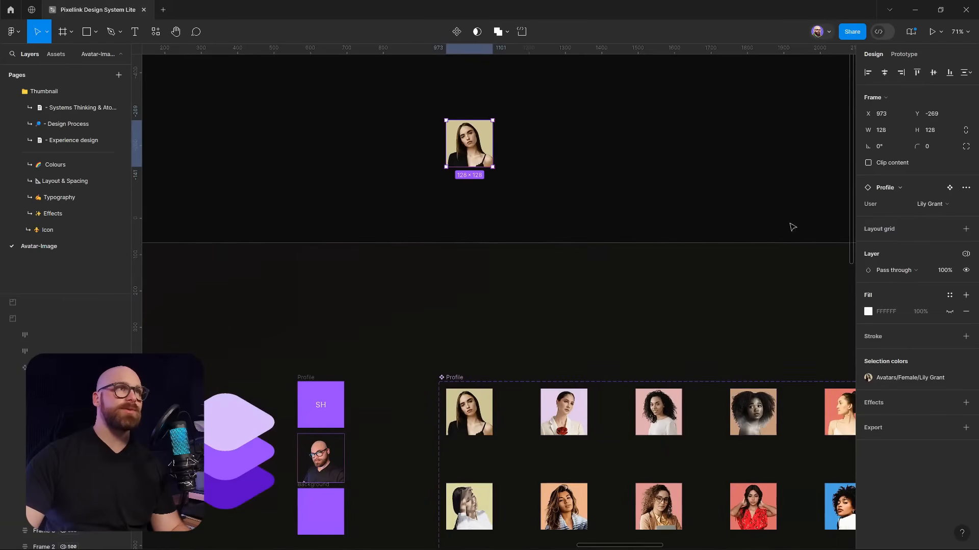
pyautogui.click(965, 254)
pyautogui.moveTo(921, 341)
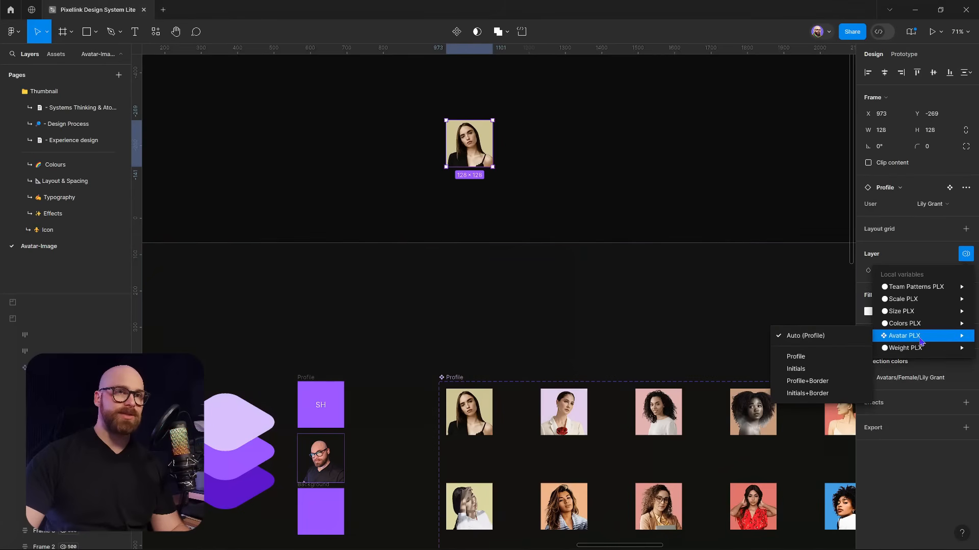
pyautogui.click(837, 371)
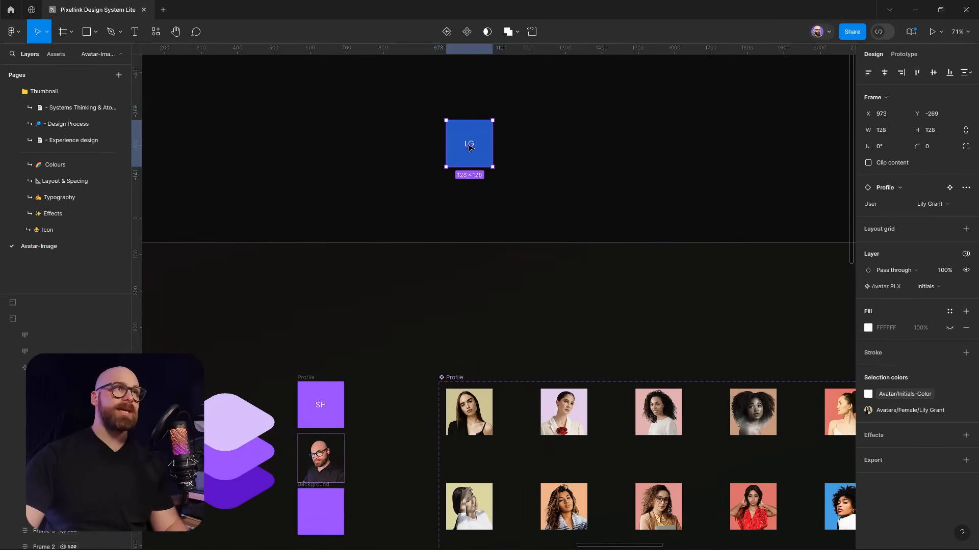
pyautogui.scroll(5, 468, 144)
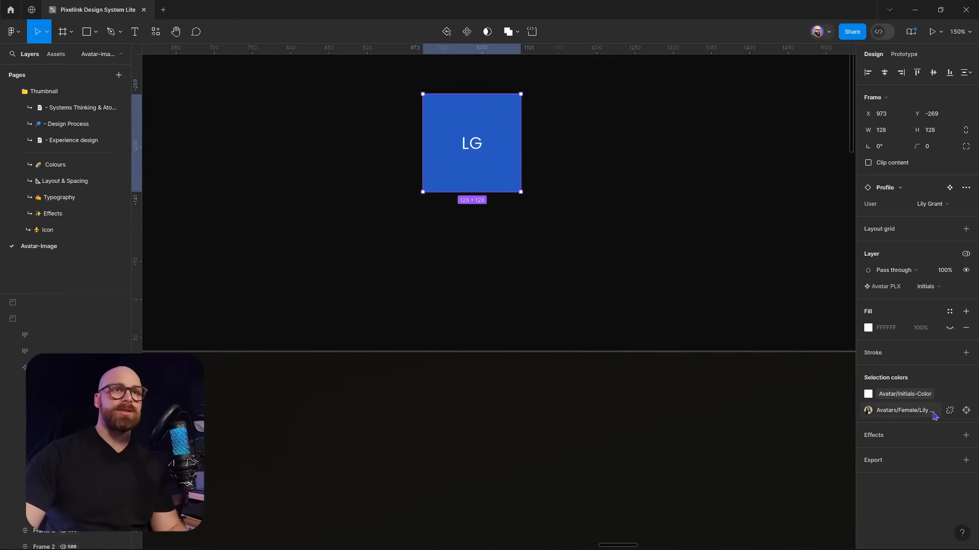
pyautogui.click(588, 224)
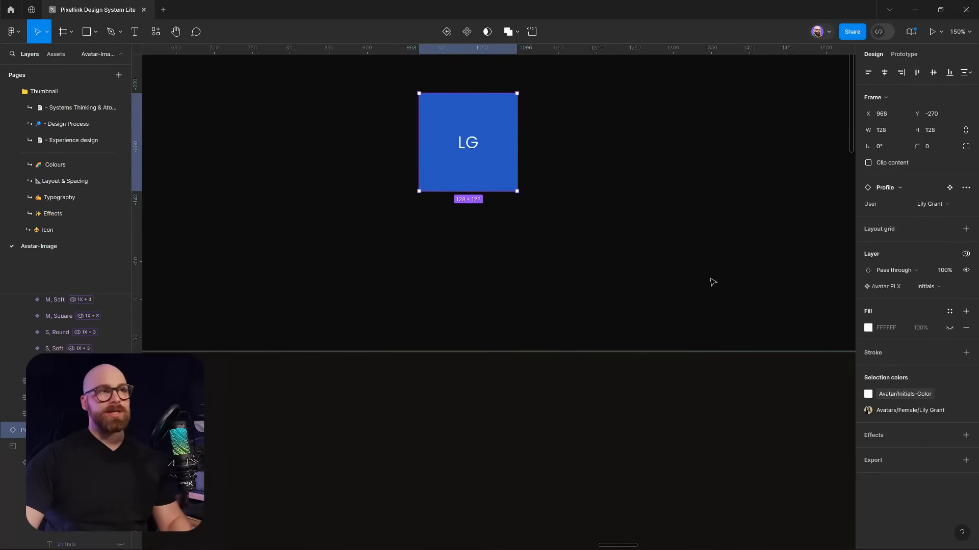
# Delete the LG initials test avatar
pyautogui.press('Delete')
pyautogui.scroll(-5, 626, 247)
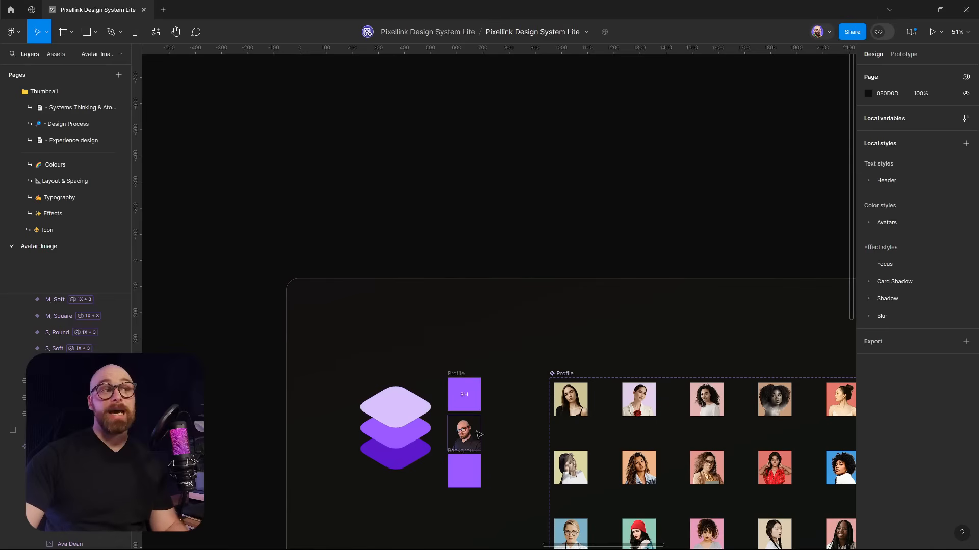
pyautogui.scroll(5, 479, 434)
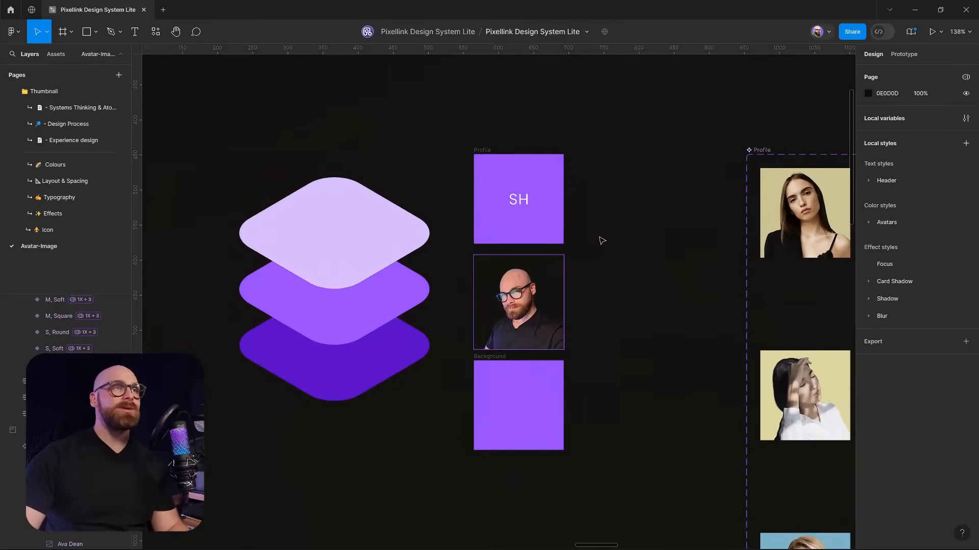
pyautogui.scroll(5, 601, 240)
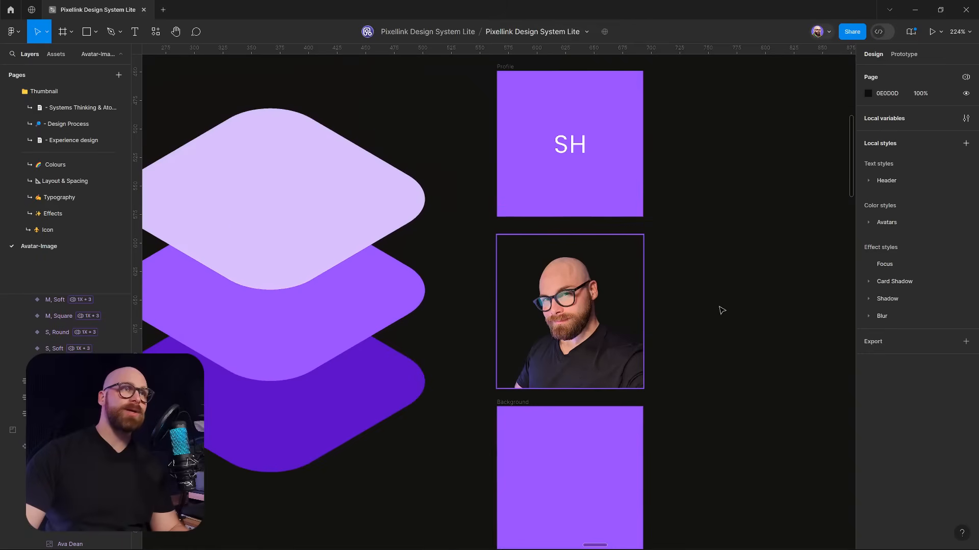
pyautogui.scroll(-3, 722, 306)
# Inspect the photo, Profile and Background frames and the three layered diamonds
pyautogui.click(659, 269)
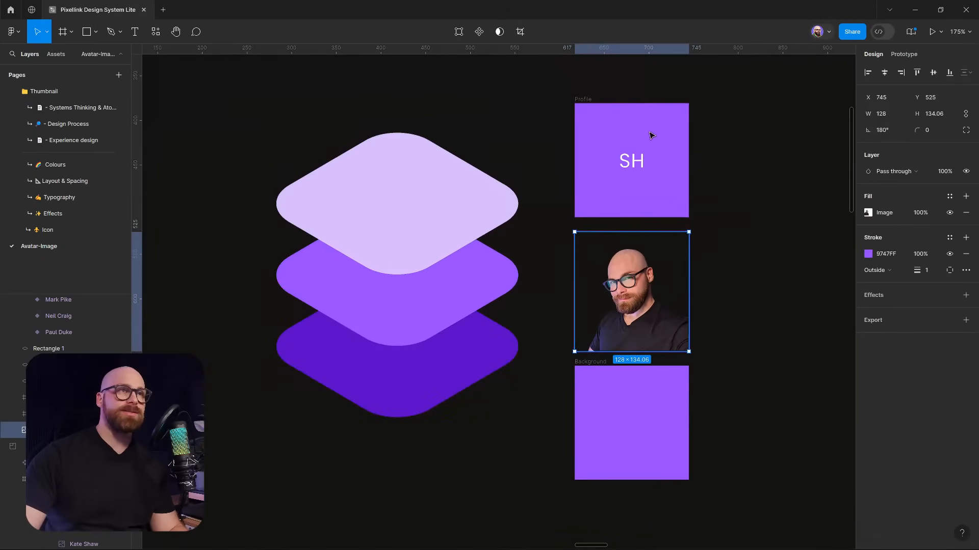
pyautogui.click(800, 175)
pyautogui.click(586, 98)
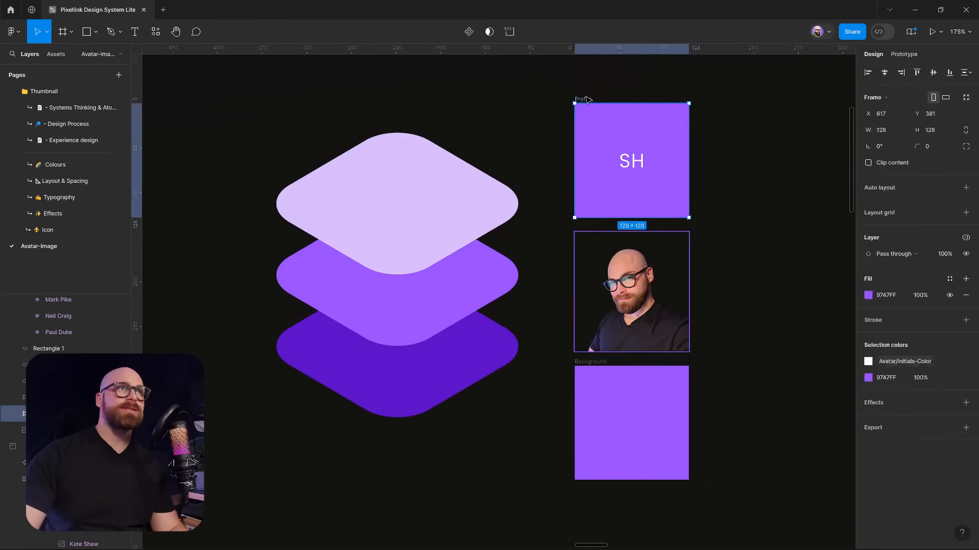
pyautogui.click(665, 408)
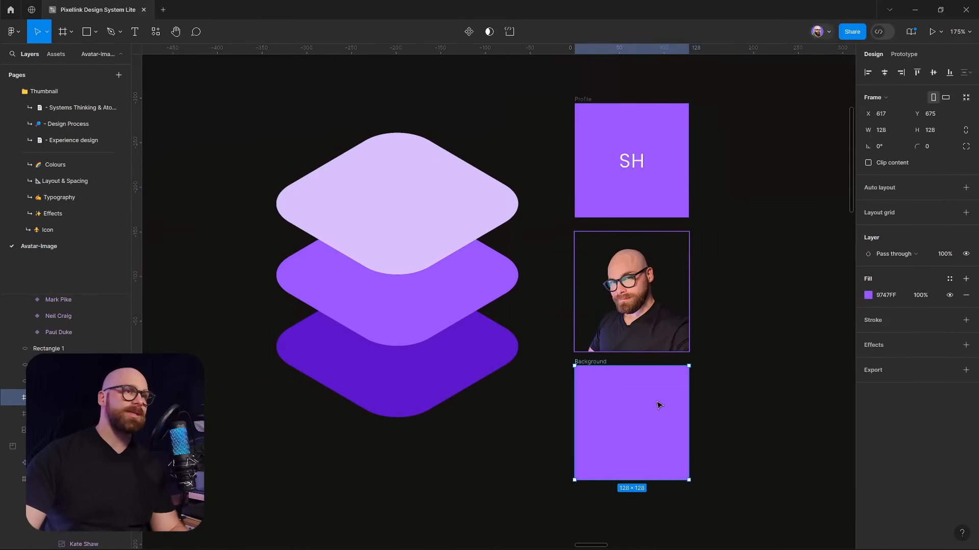
pyautogui.click(432, 367)
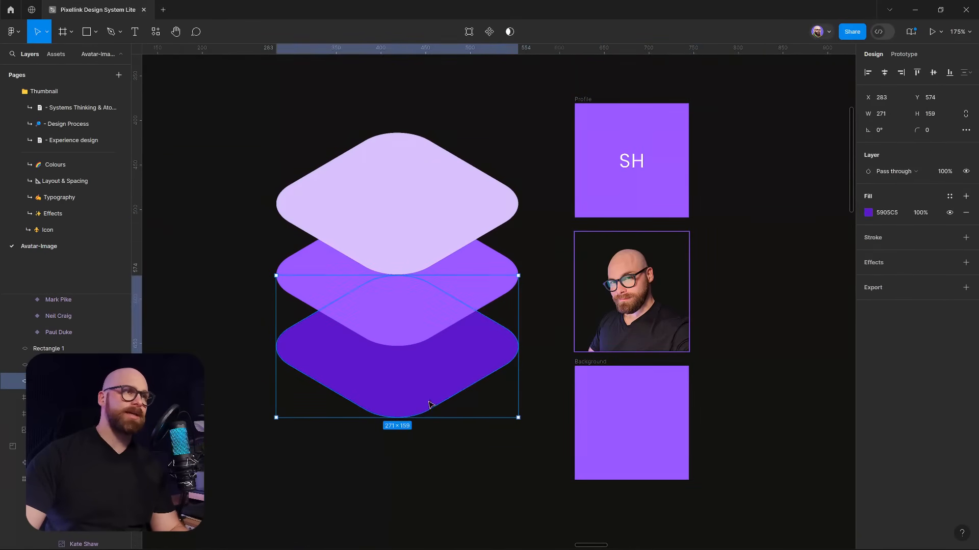
pyautogui.click(448, 309)
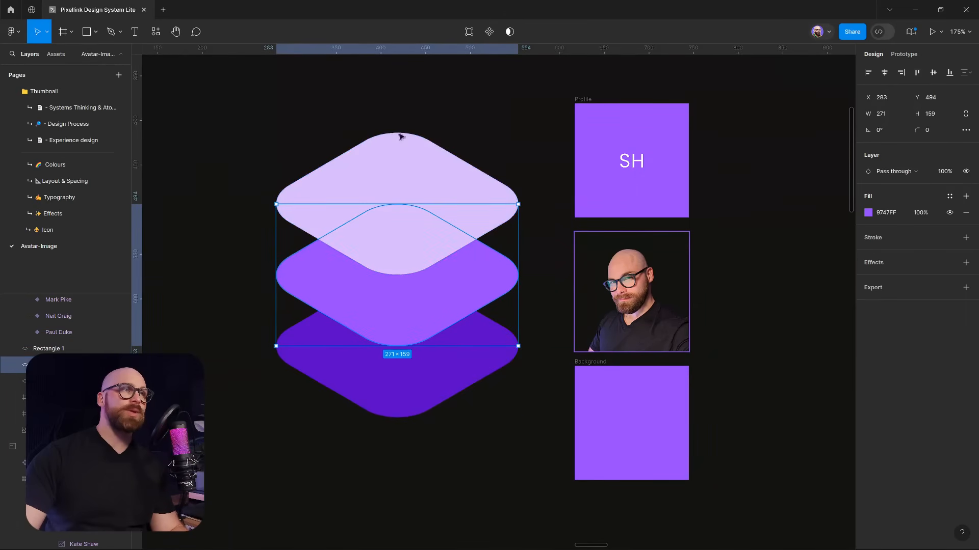
pyautogui.click(421, 168)
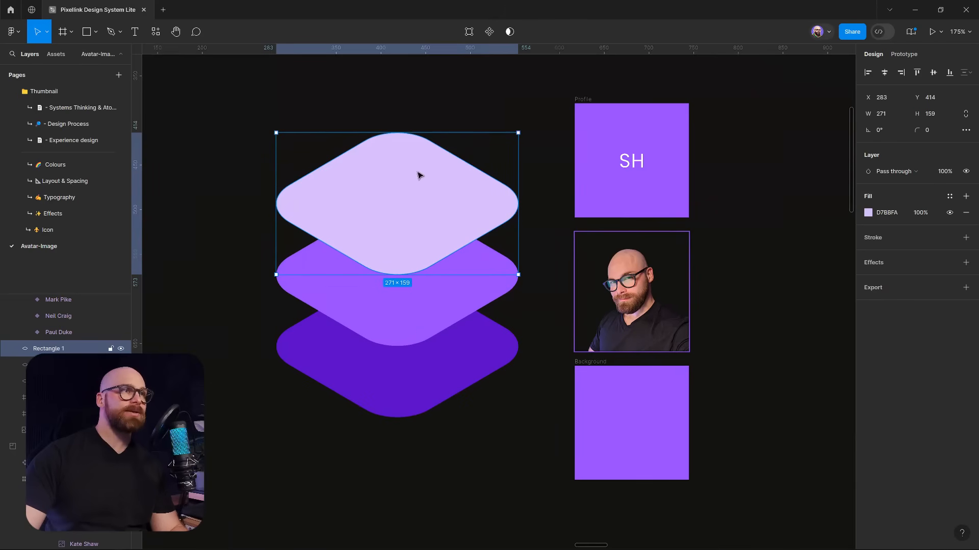
pyautogui.click(447, 331)
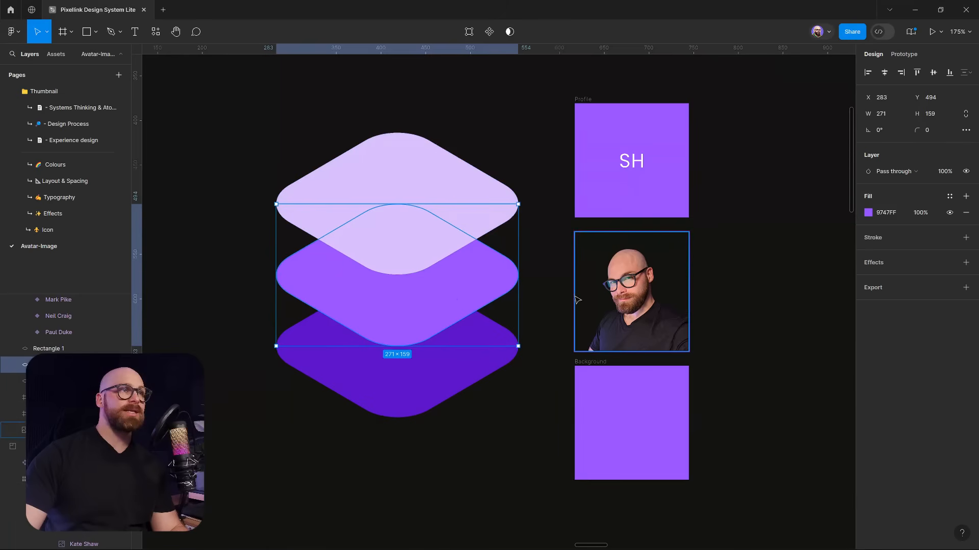
pyautogui.click(393, 397)
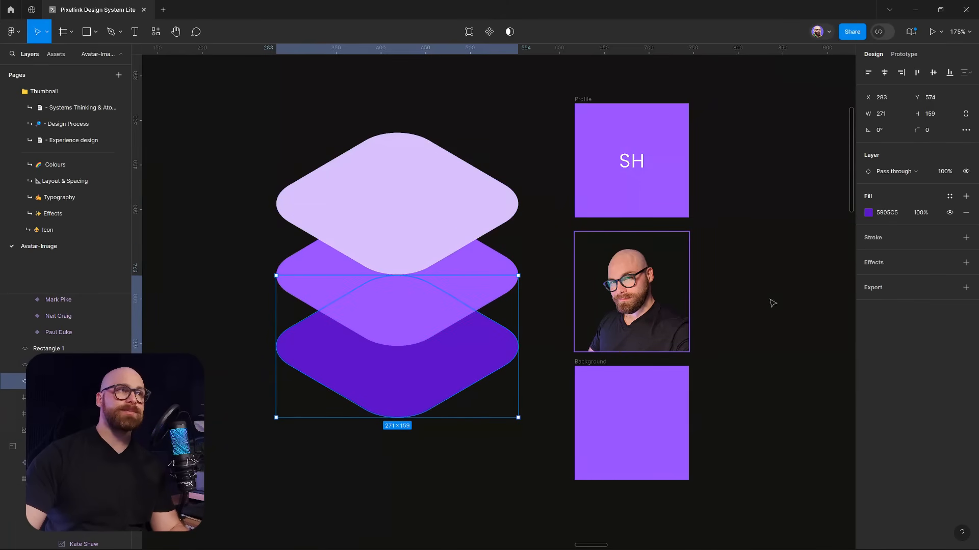
pyautogui.click(785, 271)
# Pan the canvas to bring the avatar photo grid into view
pyautogui.scroll(-3, 784, 265)
pyautogui.moveTo(780, 246); pyautogui.dragTo(554, 305)
pyautogui.moveTo(683, 403); pyautogui.dragTo(406, 233)
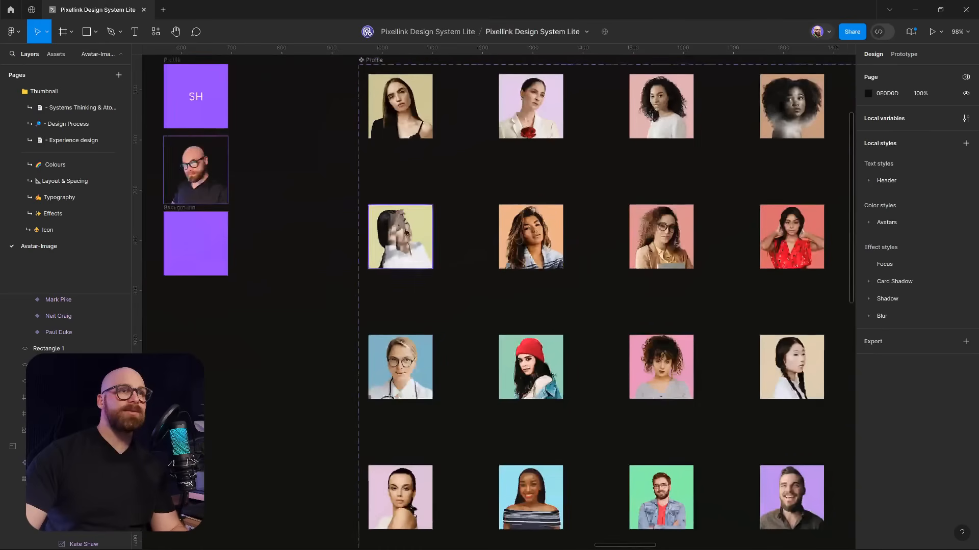
pyautogui.click(412, 382)
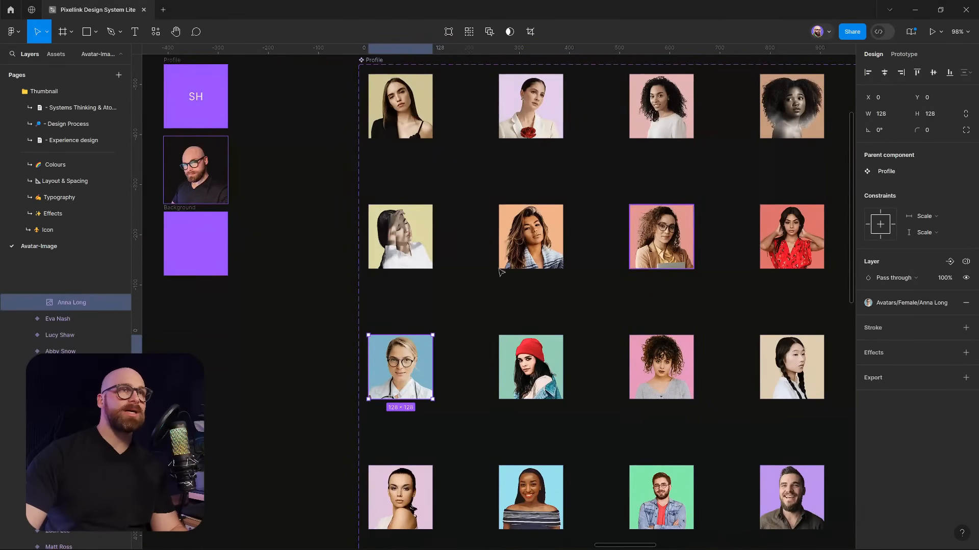
pyautogui.moveTo(421, 370); pyautogui.dragTo(372, 364)
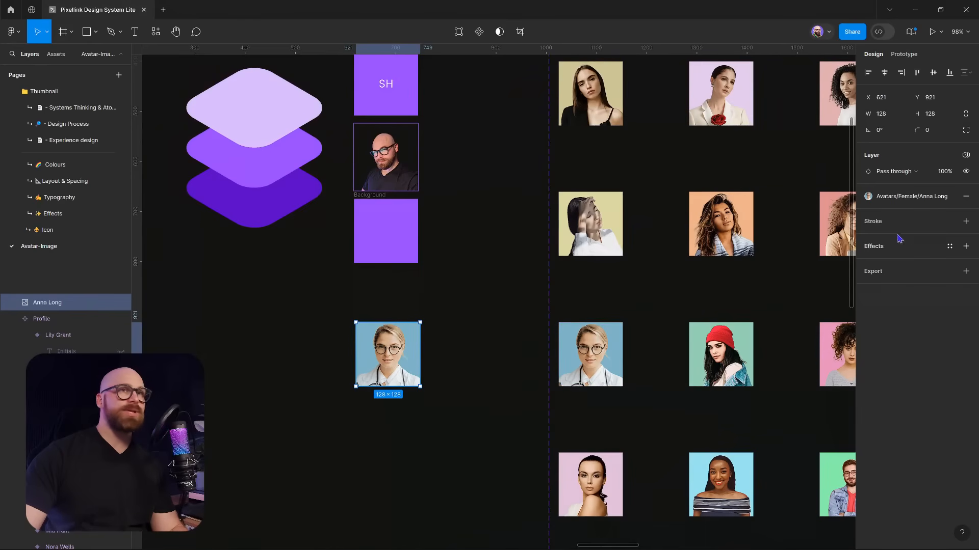
pyautogui.click(951, 199)
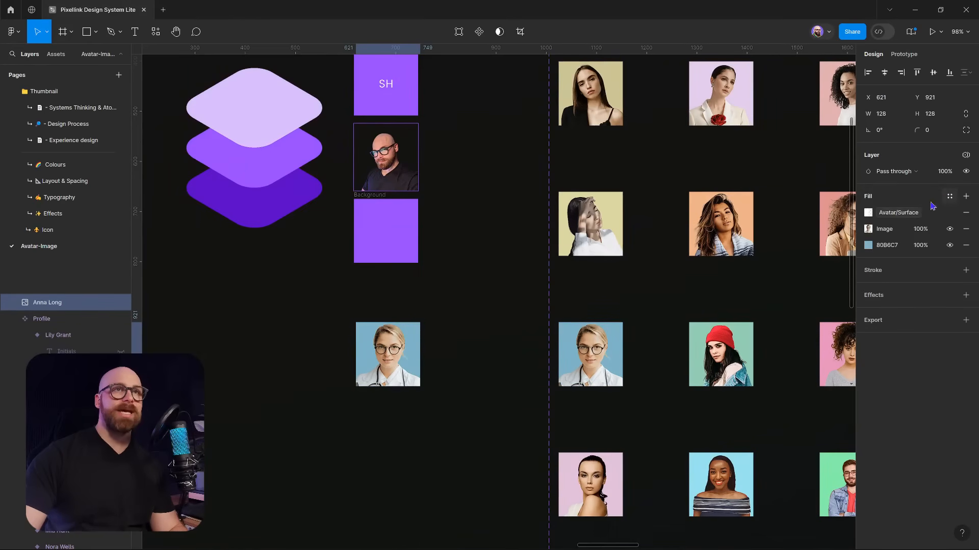
pyautogui.scroll(5, 432, 349)
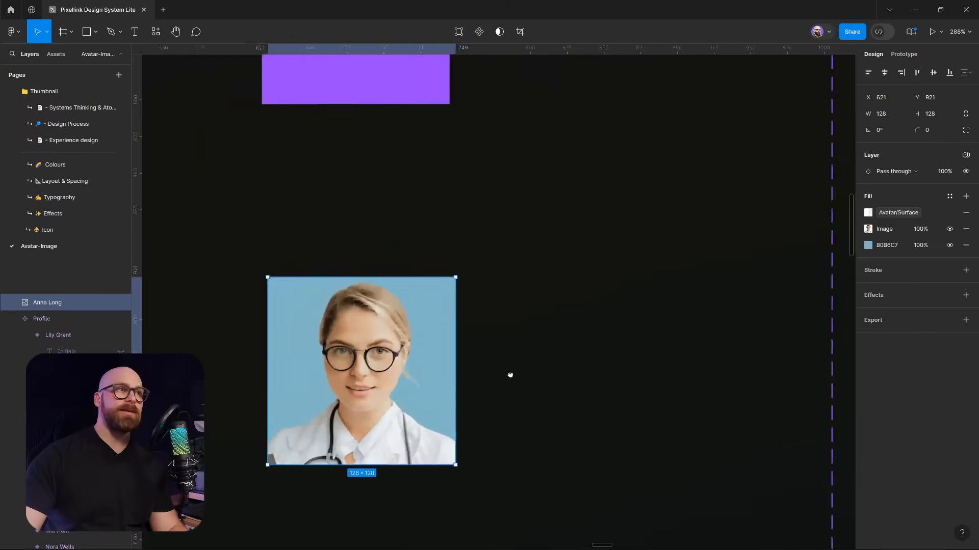
pyautogui.moveTo(510, 375); pyautogui.dragTo(635, 315)
pyautogui.scroll(1, 607, 360)
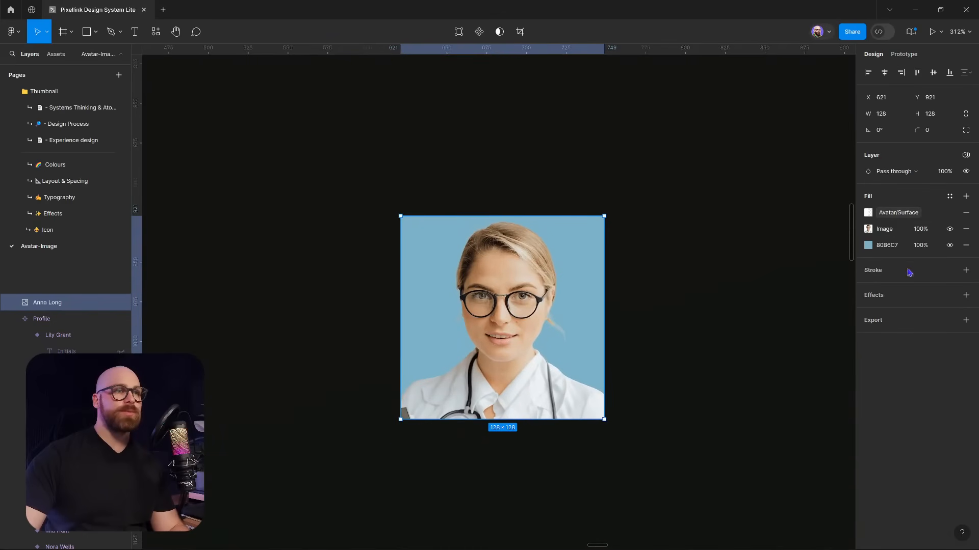
# Brighten the copy's background fill from 80B6C7 to 49C3E9
pyautogui.click(870, 212)
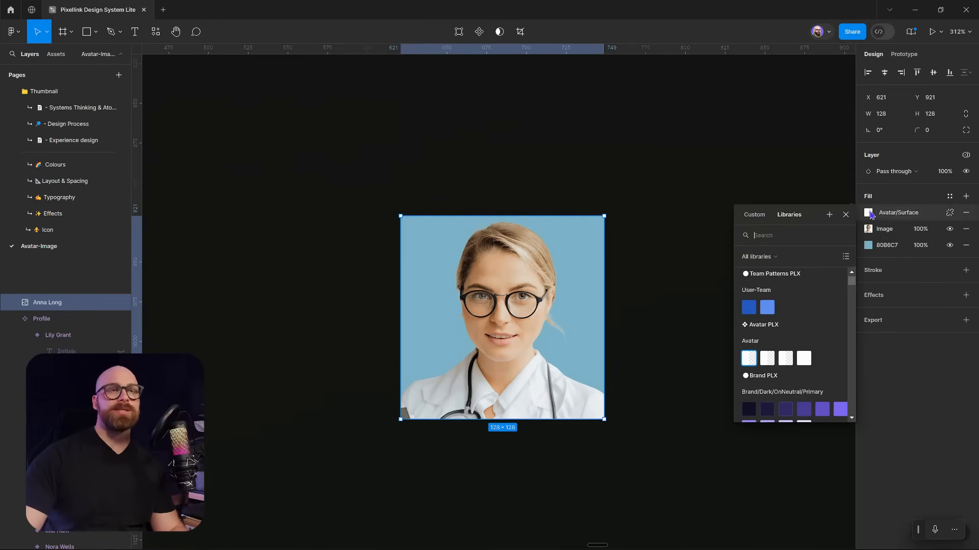
pyautogui.click(846, 214)
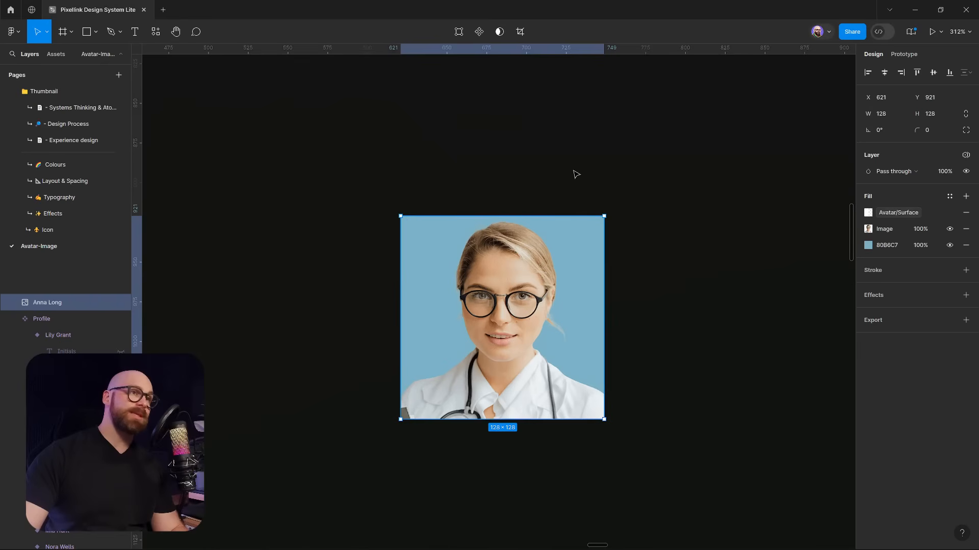
pyautogui.click(868, 229)
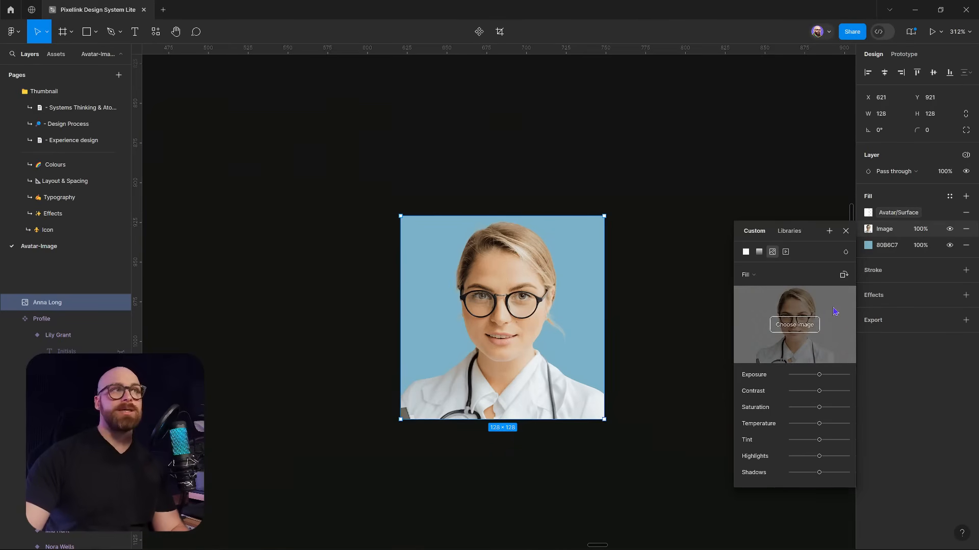
pyautogui.click(869, 246)
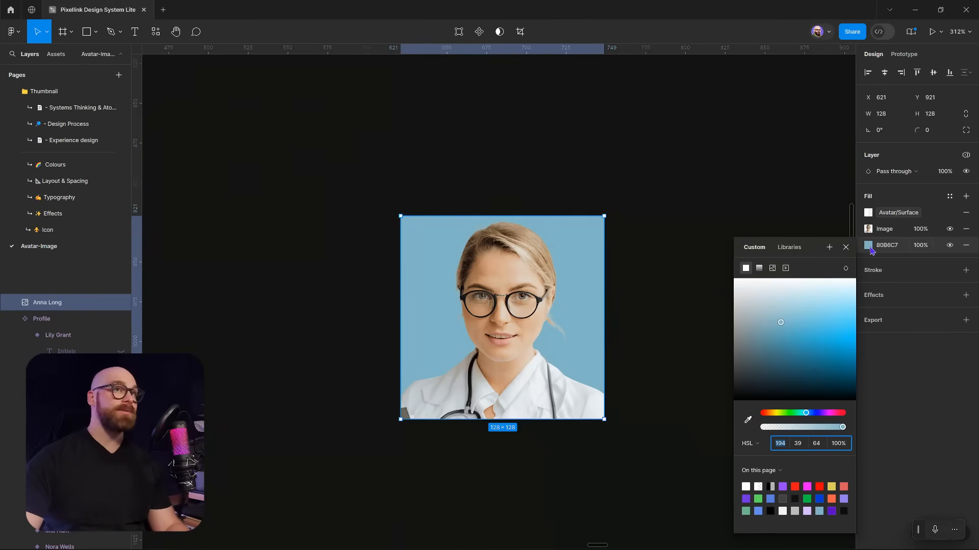
pyautogui.moveTo(791, 325); pyautogui.dragTo(829, 327)
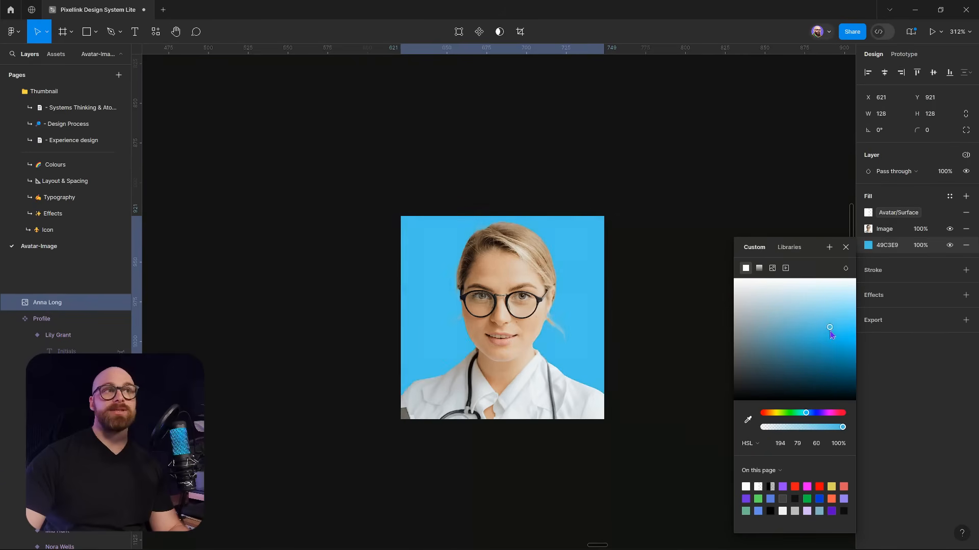
pyautogui.click(868, 229)
pyautogui.click(845, 232)
pyautogui.click(868, 245)
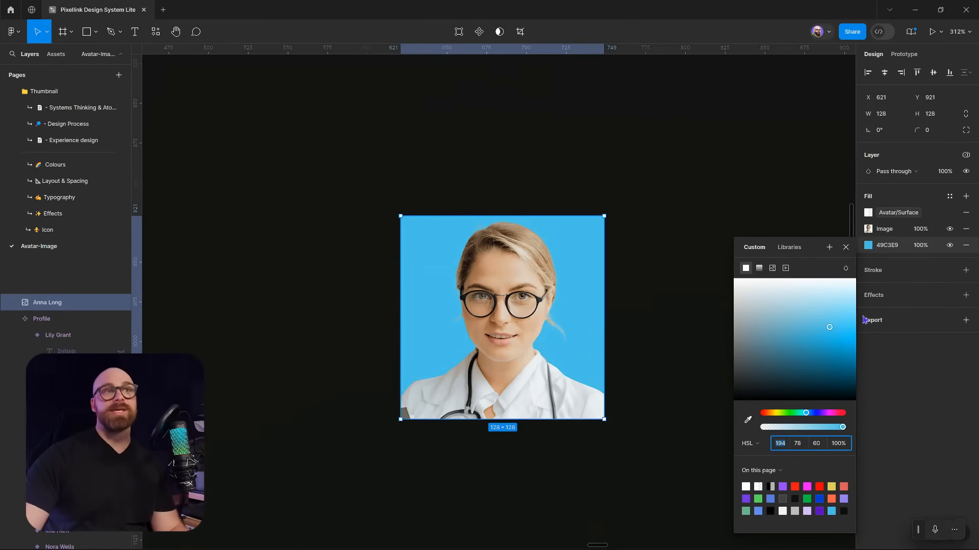
pyautogui.click(845, 247)
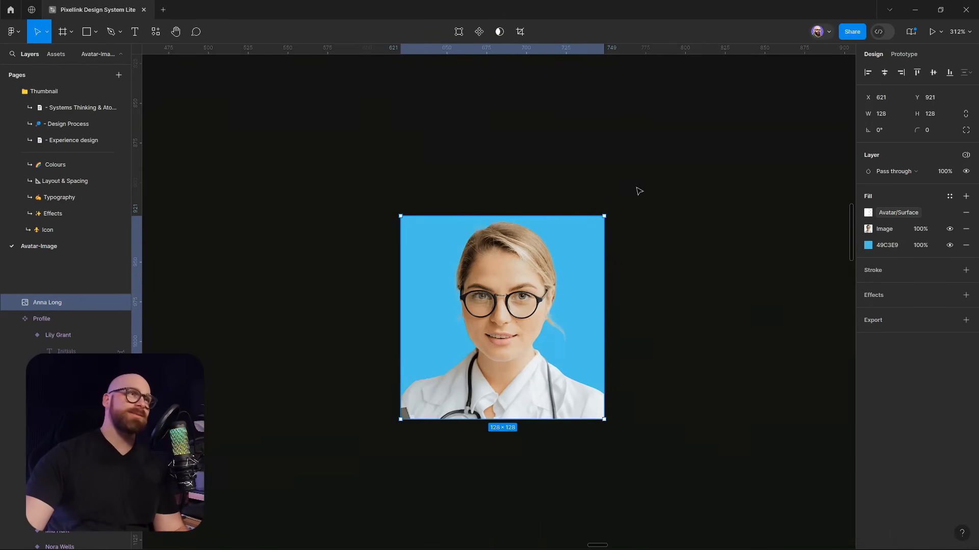
pyautogui.keyDown('ctrl'); pyautogui.scroll(-5, 648, 192); pyautogui.keyUp('ctrl')
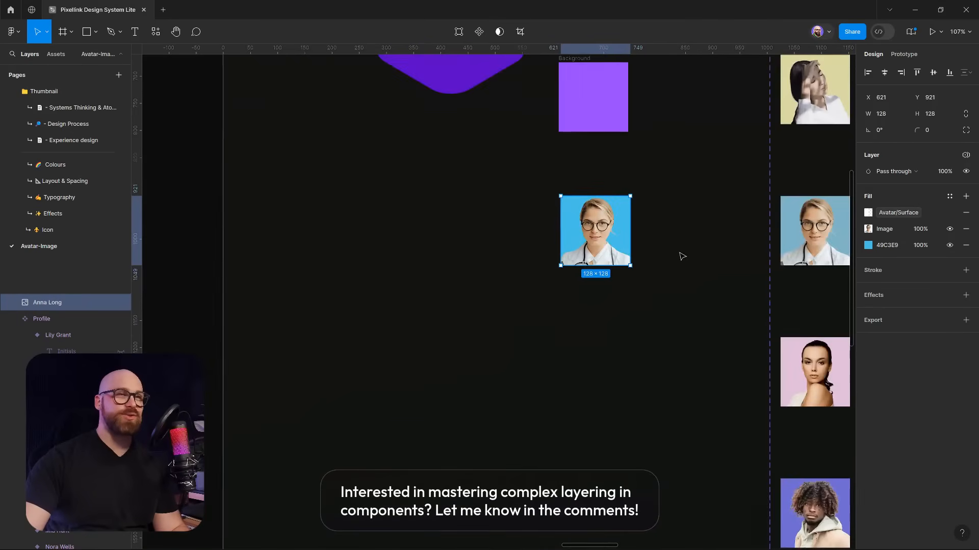
# Select the profile photo frame and remove its purple stroke
pyautogui.click(629, 284)
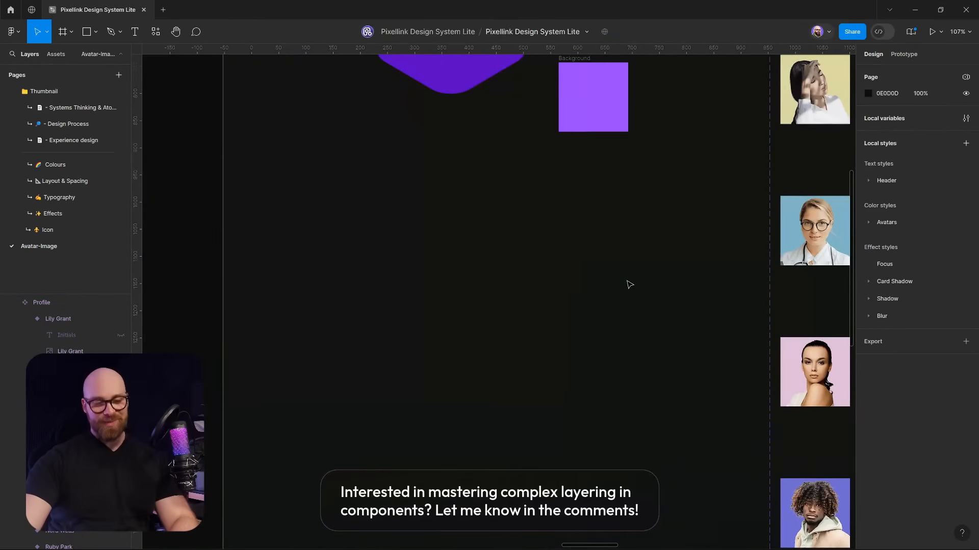
pyautogui.scroll(6, 641, 284)
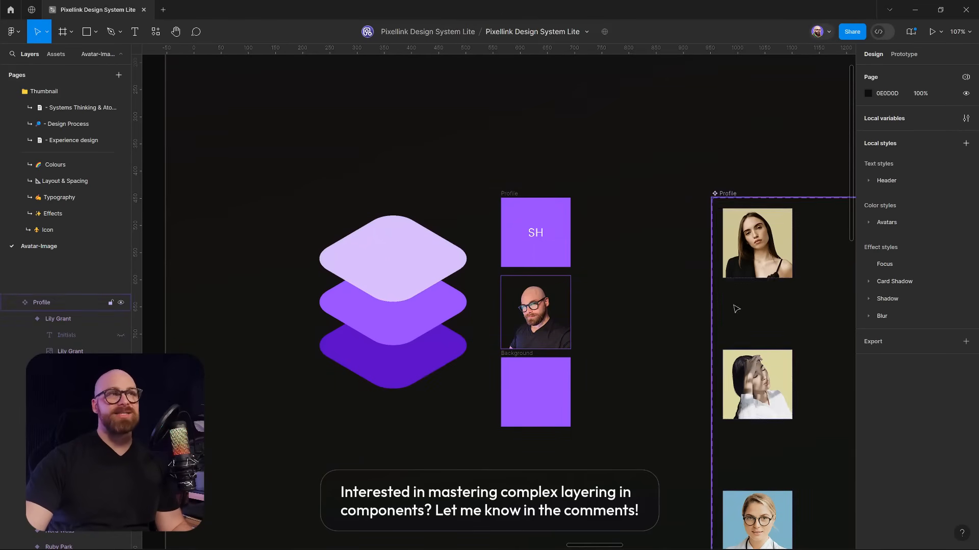
pyautogui.click(544, 298)
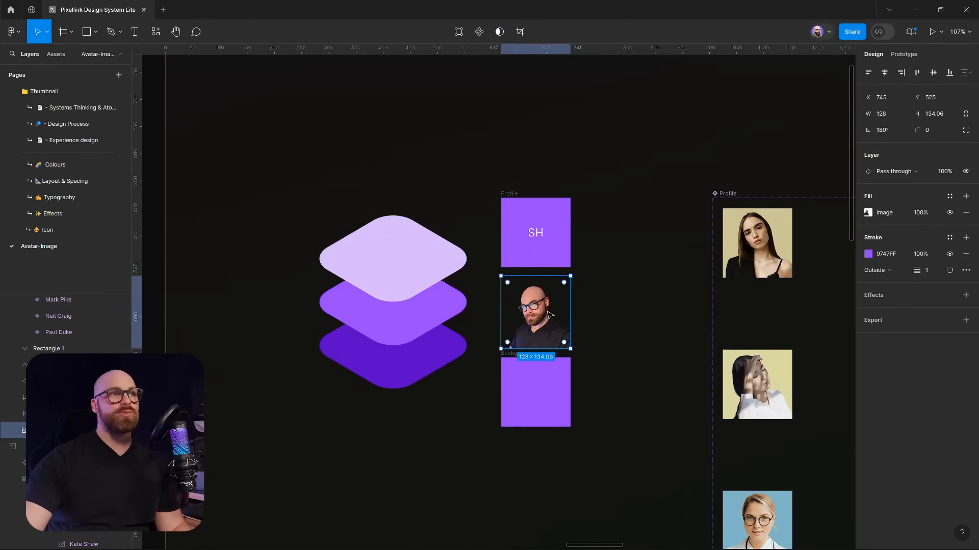
pyautogui.keyDown('ctrl'); pyautogui.scroll(5, 548, 315); pyautogui.keyUp('ctrl')
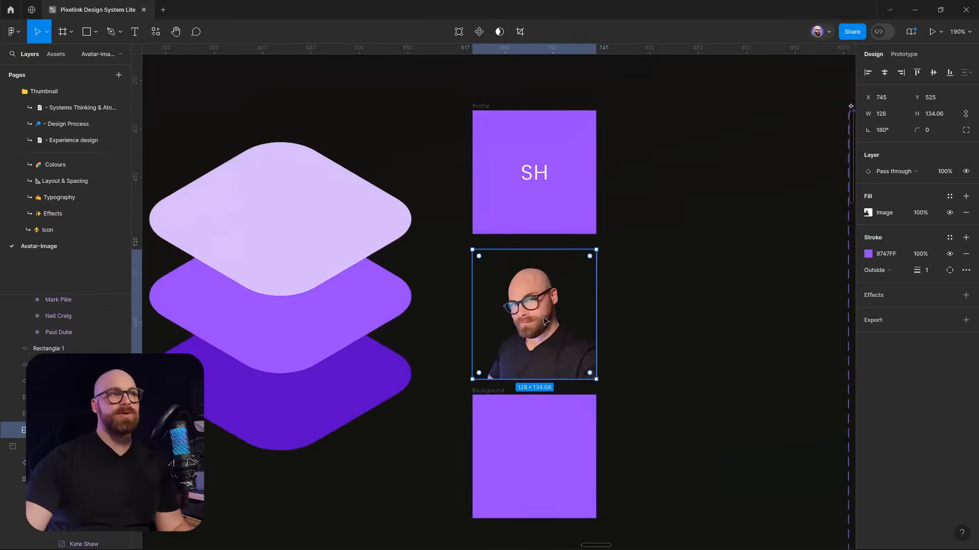
pyautogui.click(965, 253)
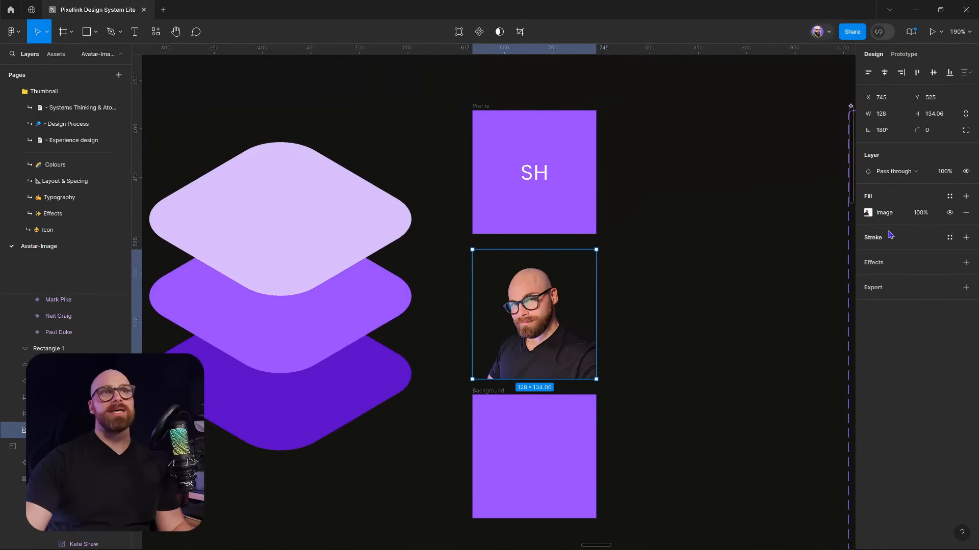
# Add a white FFFFFF fill at 0% opacity to the photo
pyautogui.click(966, 197)
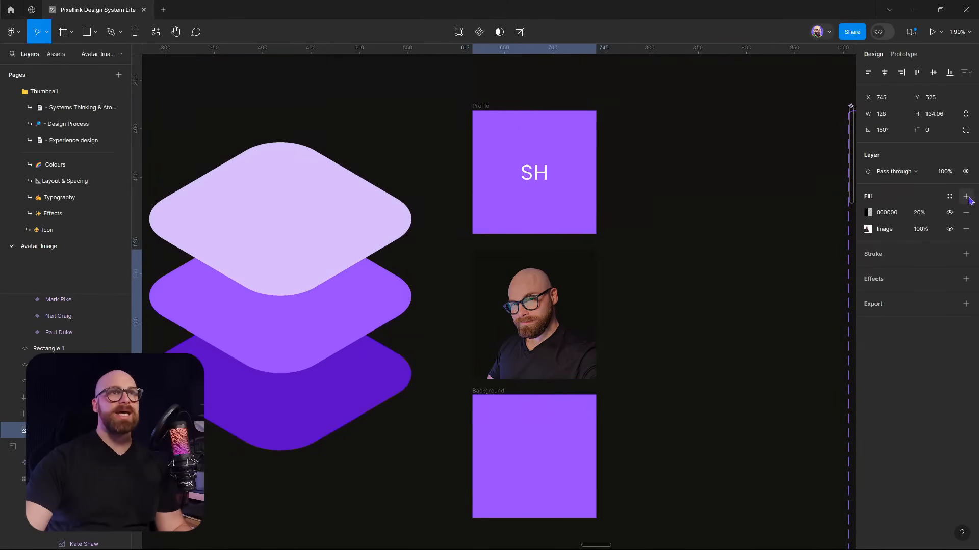
pyautogui.click(870, 213)
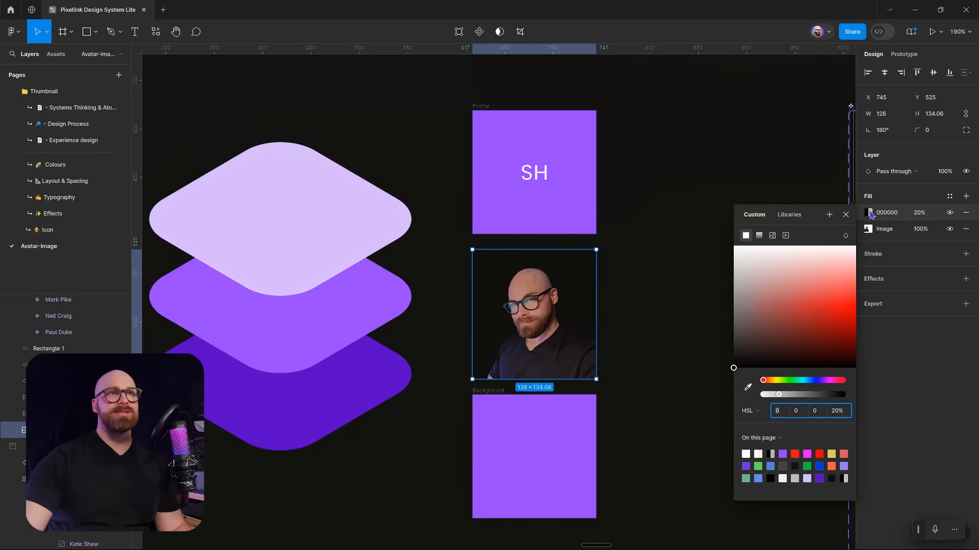
pyautogui.moveTo(795, 296); pyautogui.dragTo(705, 225)
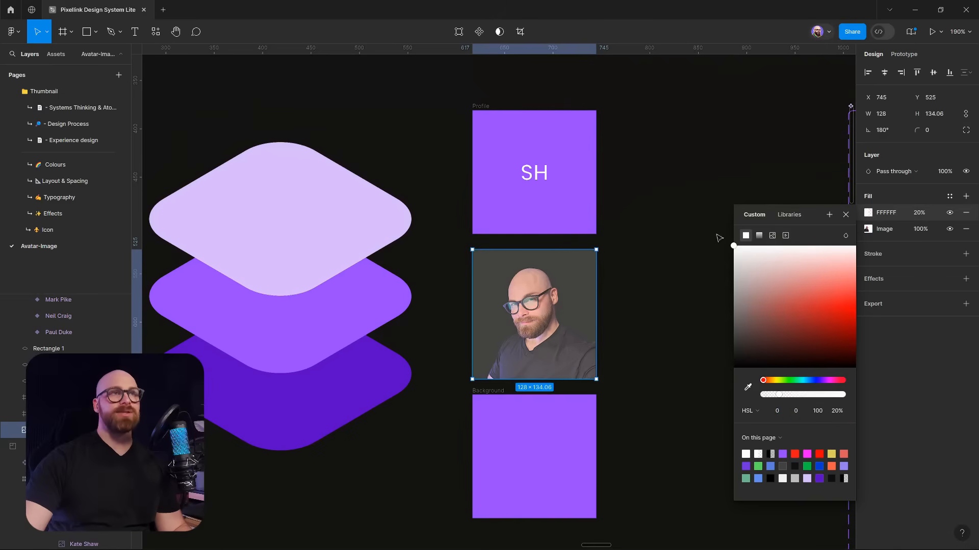
pyautogui.click(927, 213)
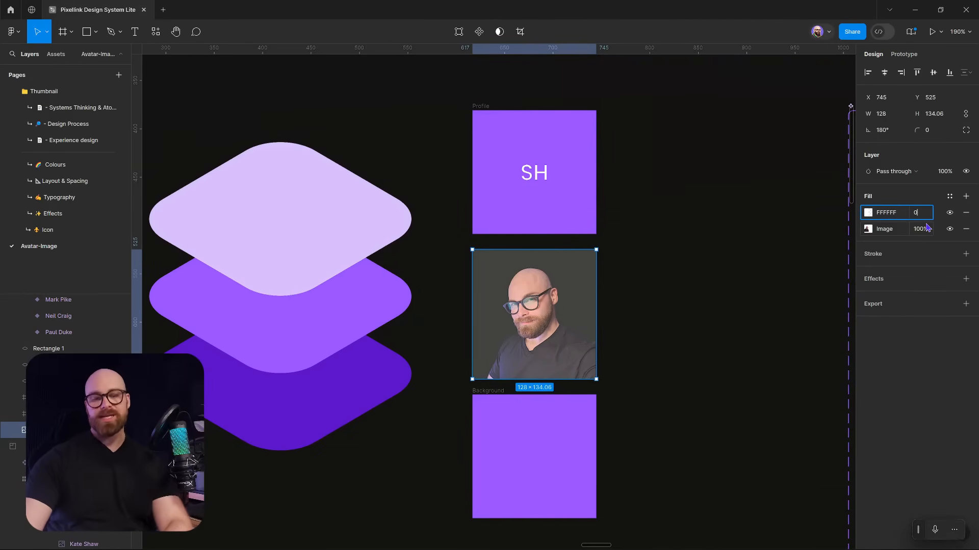
pyautogui.write('0')
pyautogui.press('Return')
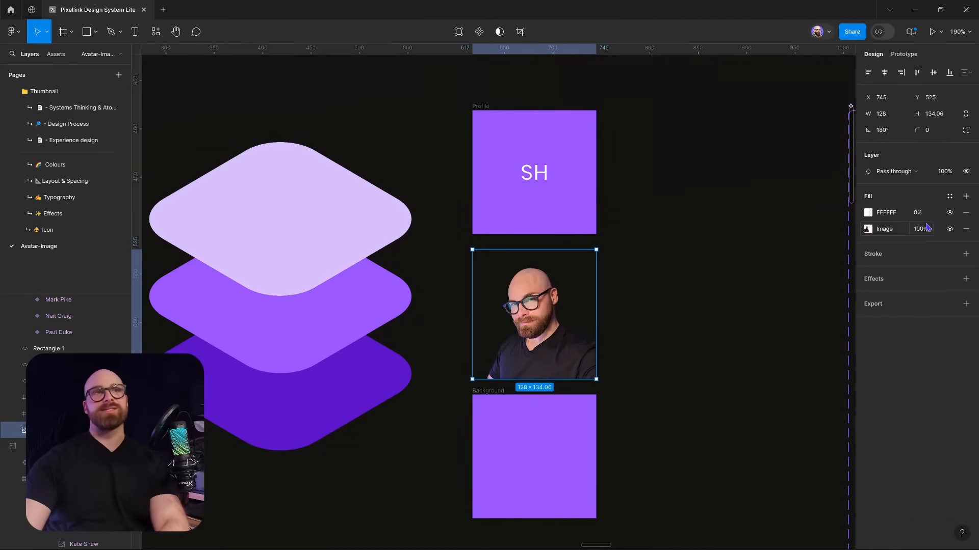
pyautogui.click(966, 197)
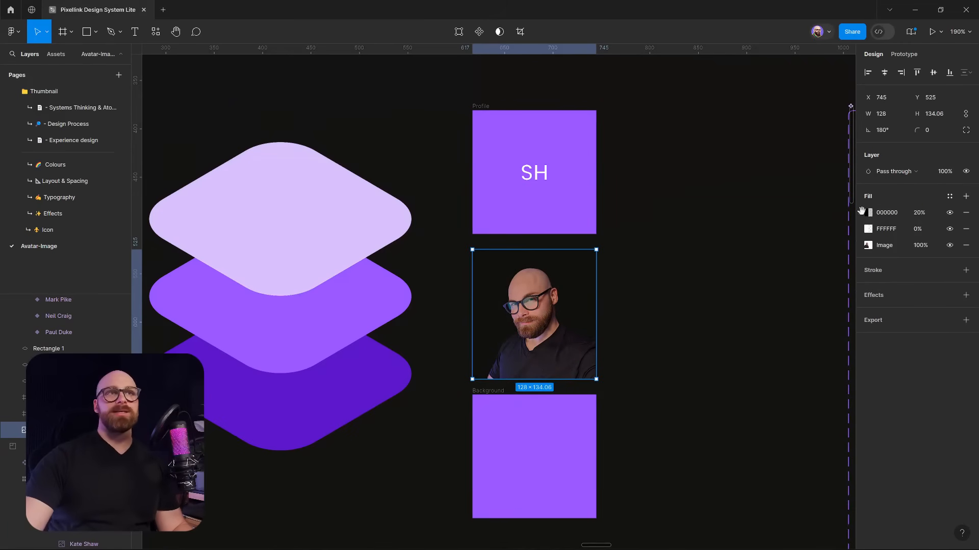
# Move the new fill below the image and make it solid purple 8748D8 at 100% opacity
pyautogui.moveTo(879, 213); pyautogui.dragTo(880, 247)
pyautogui.click(868, 245)
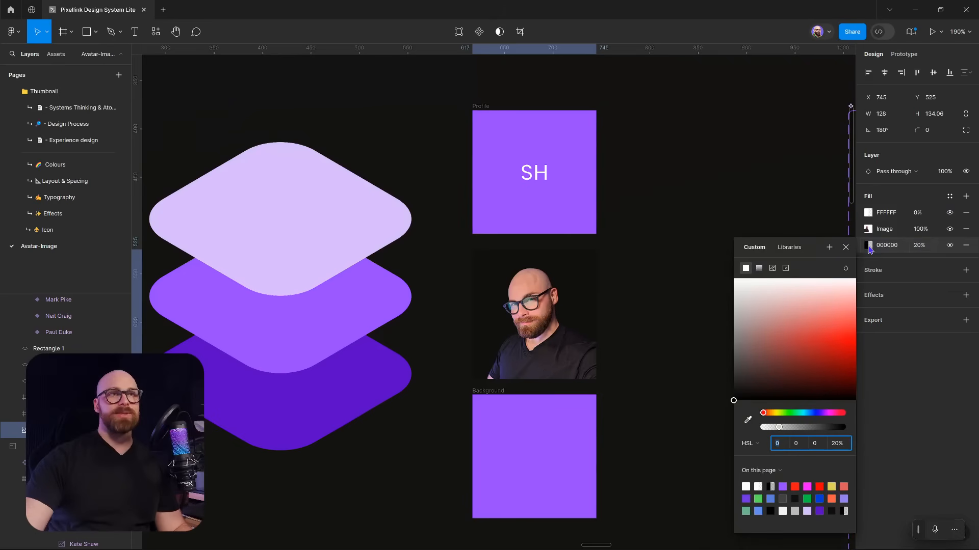
pyautogui.click(813, 332)
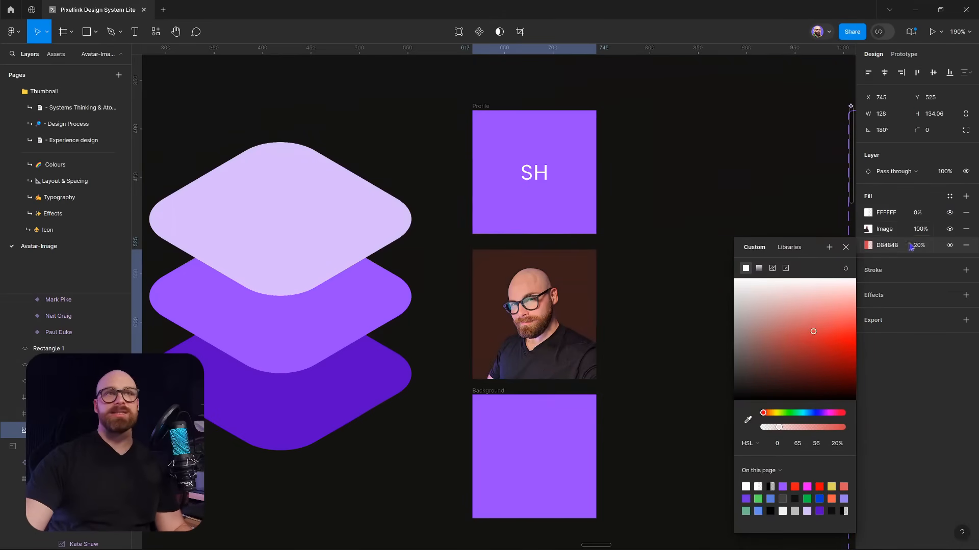
pyautogui.moveTo(911, 245); pyautogui.dragTo(312, 195)
pyautogui.click(813, 413)
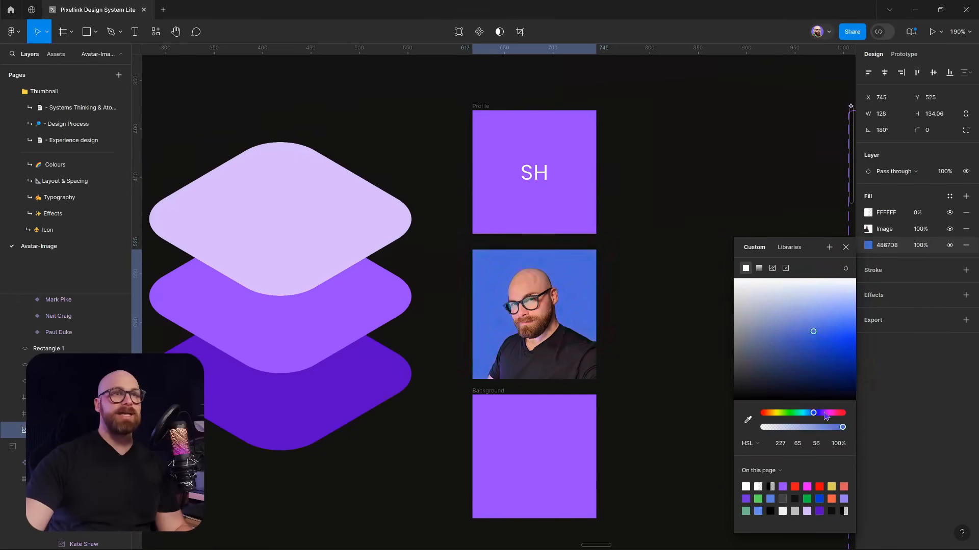
pyautogui.moveTo(826, 413); pyautogui.dragTo(822, 413)
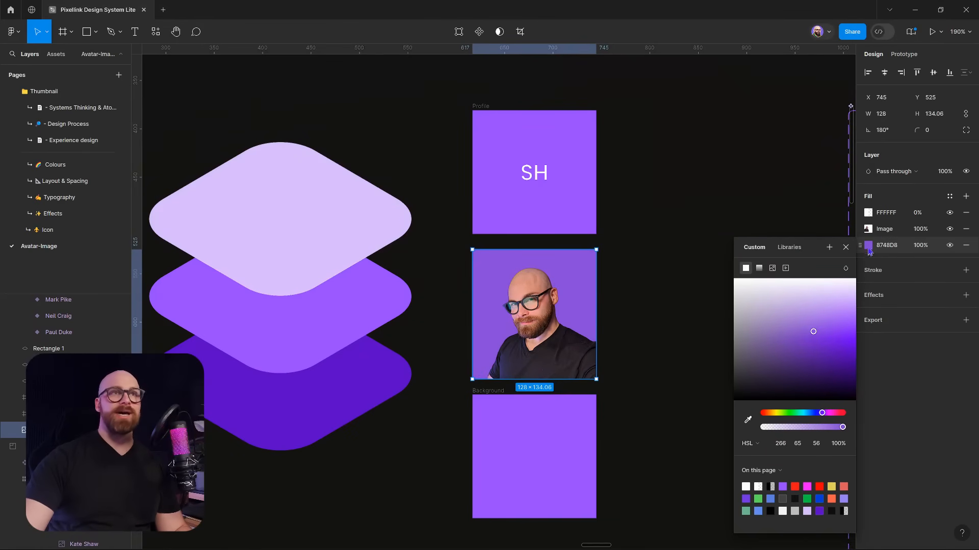
pyautogui.click(785, 230)
pyautogui.scroll(-5, 679, 225)
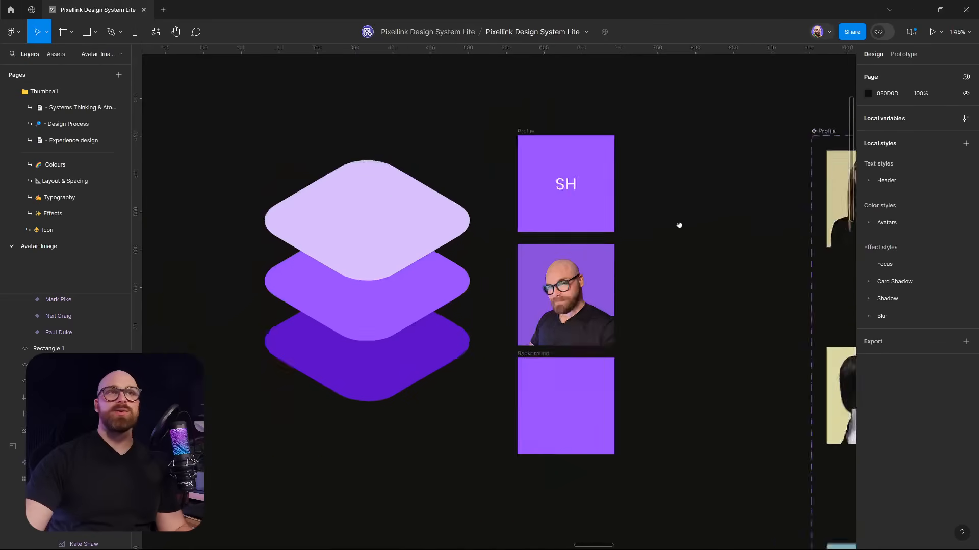
# Open the Avatar PLX local variables table, inspect the Surface variable, and reposition the window
pyautogui.click(964, 123)
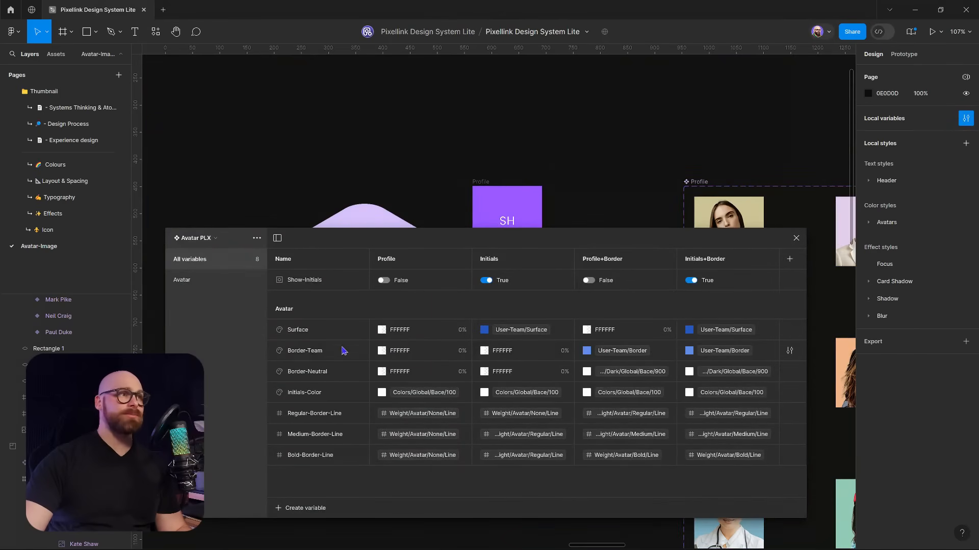
pyautogui.click(332, 330)
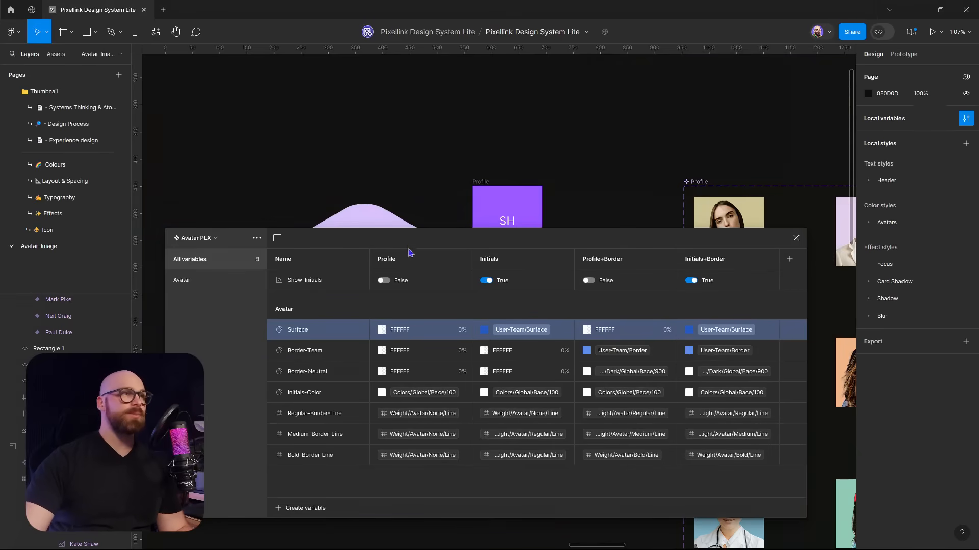
pyautogui.moveTo(411, 248); pyautogui.dragTo(460, 159)
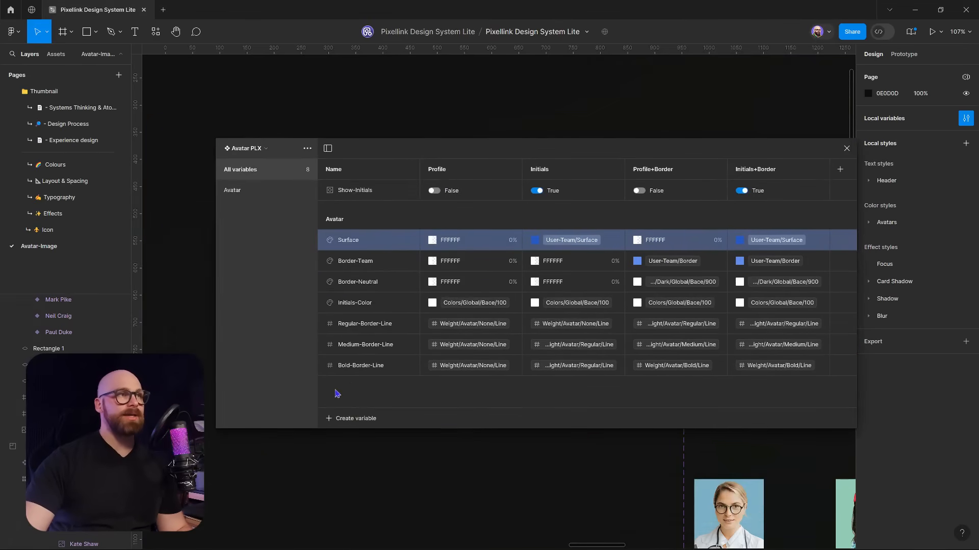
# Create a new colour variable named Demo-Suface
pyautogui.click(357, 419)
pyautogui.click(361, 441)
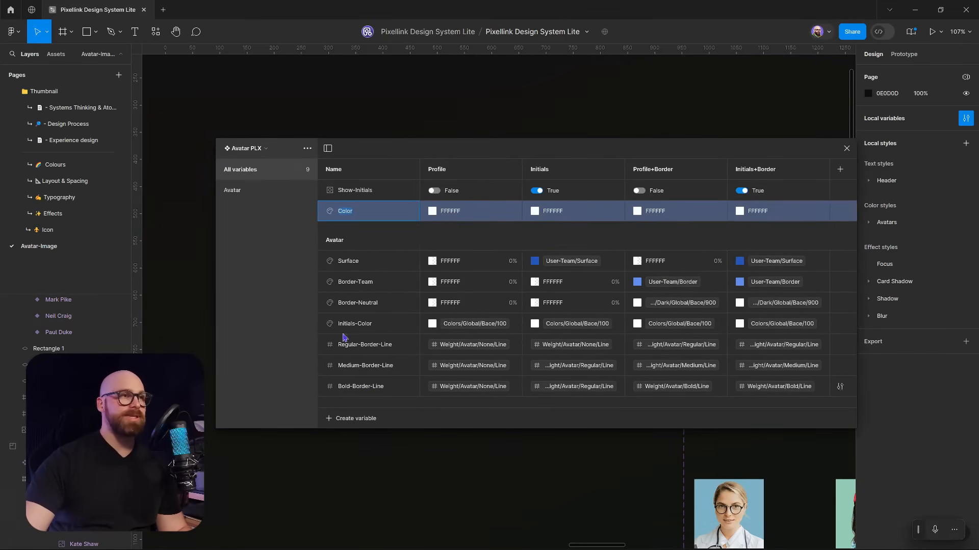
pyautogui.write('Demo-Suface')
pyautogui.press('Return')
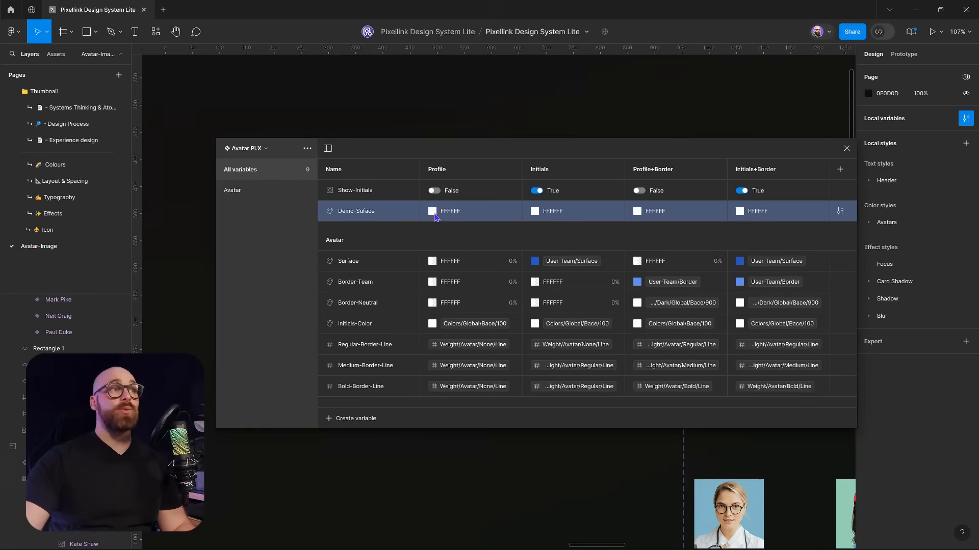
# Make Demo-Suface 0% opaque in Profile and Profile+Border modes, leaving Initials+Border solid white
pyautogui.click(433, 212)
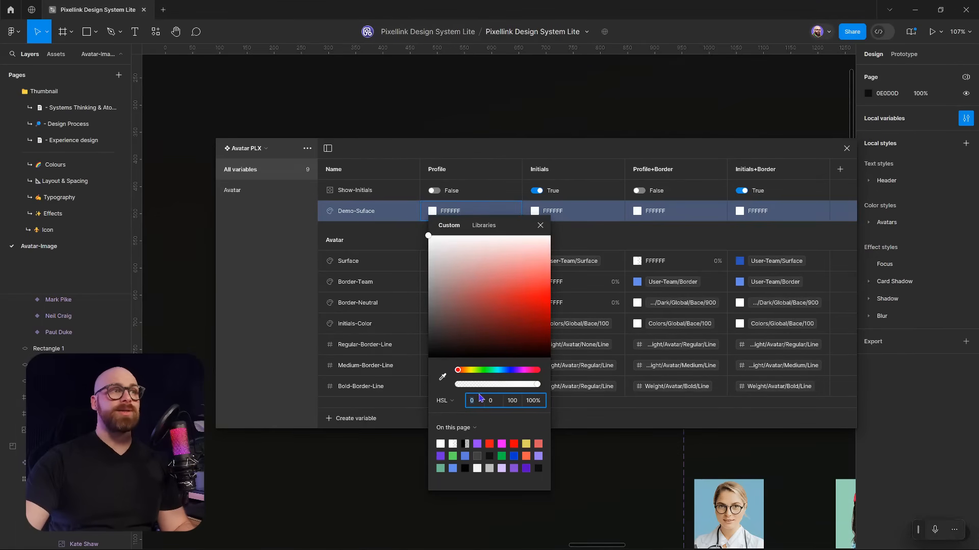
pyautogui.moveTo(437, 389); pyautogui.dragTo(429, 388)
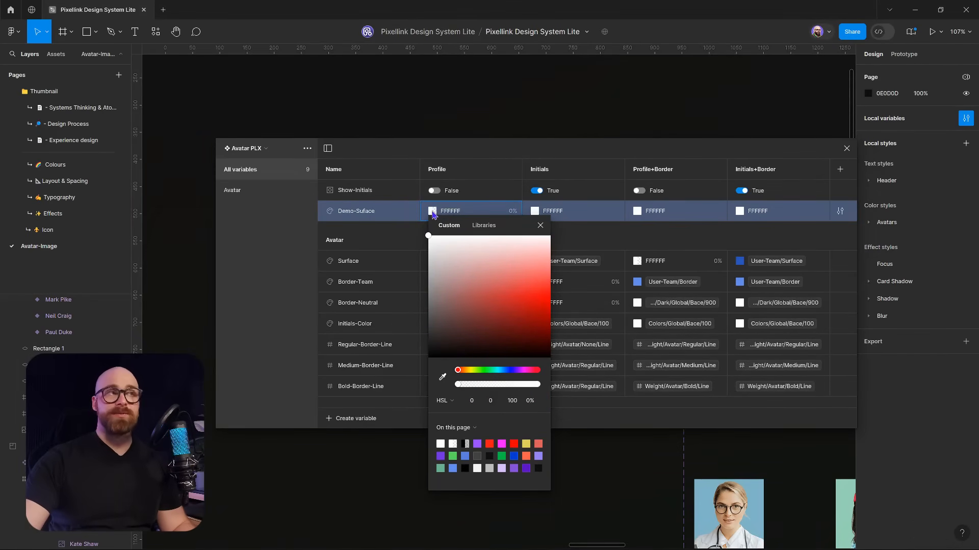
pyautogui.click(546, 162)
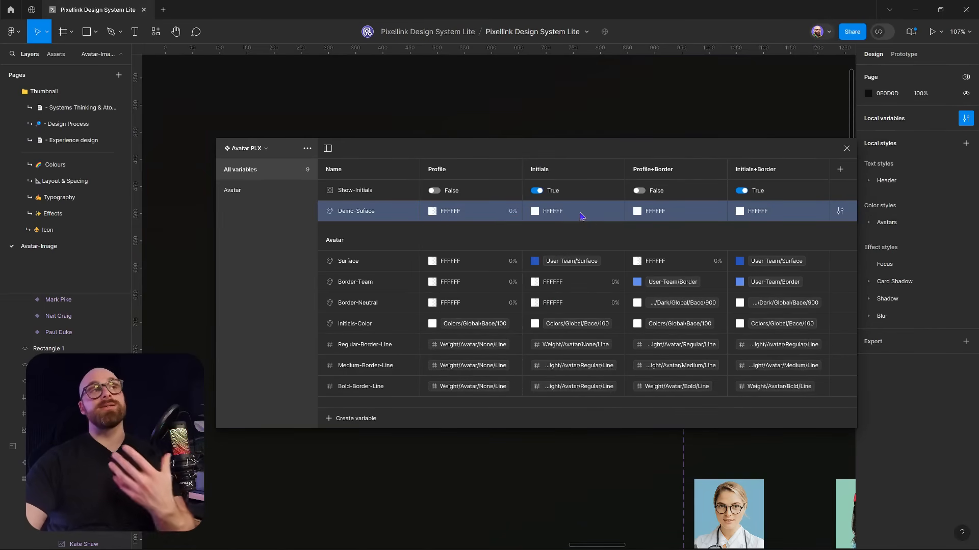
pyautogui.click(637, 212)
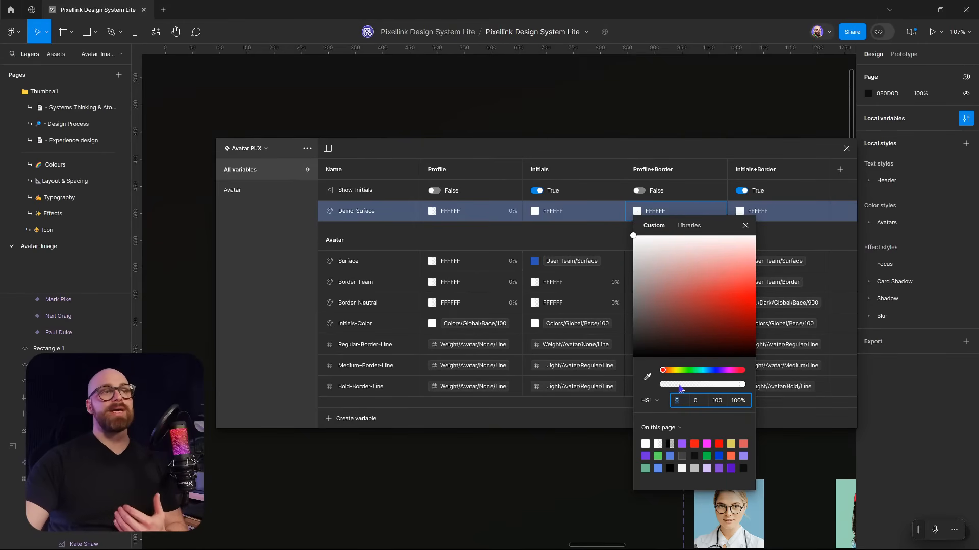
pyautogui.moveTo(669, 385); pyautogui.dragTo(646, 388)
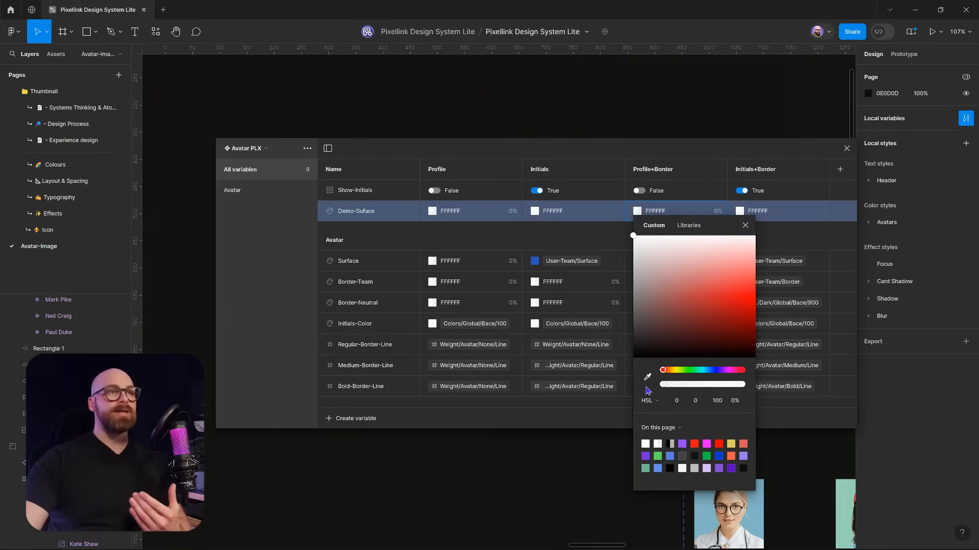
pyautogui.click(656, 161)
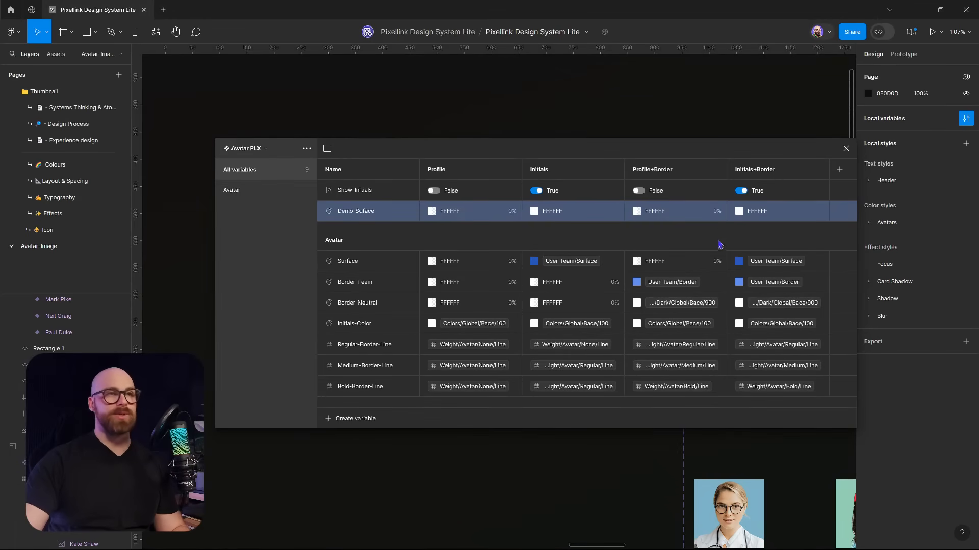
pyautogui.click(739, 211)
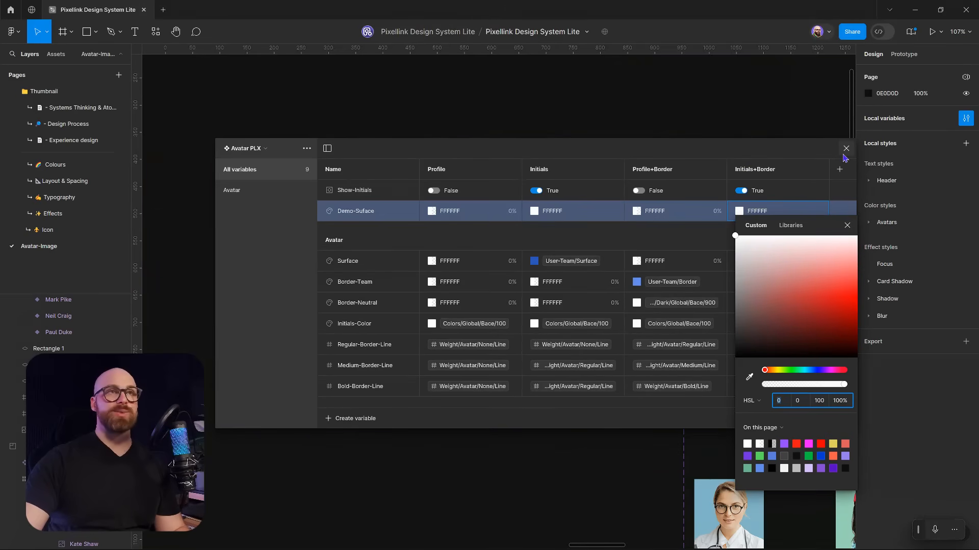
pyautogui.click(365, 218)
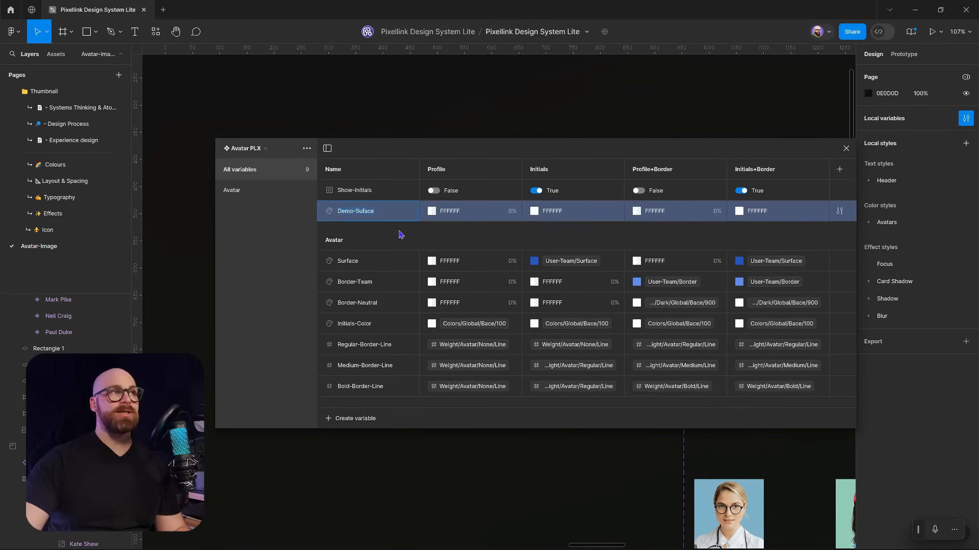
pyautogui.click(846, 149)
pyautogui.click(534, 309)
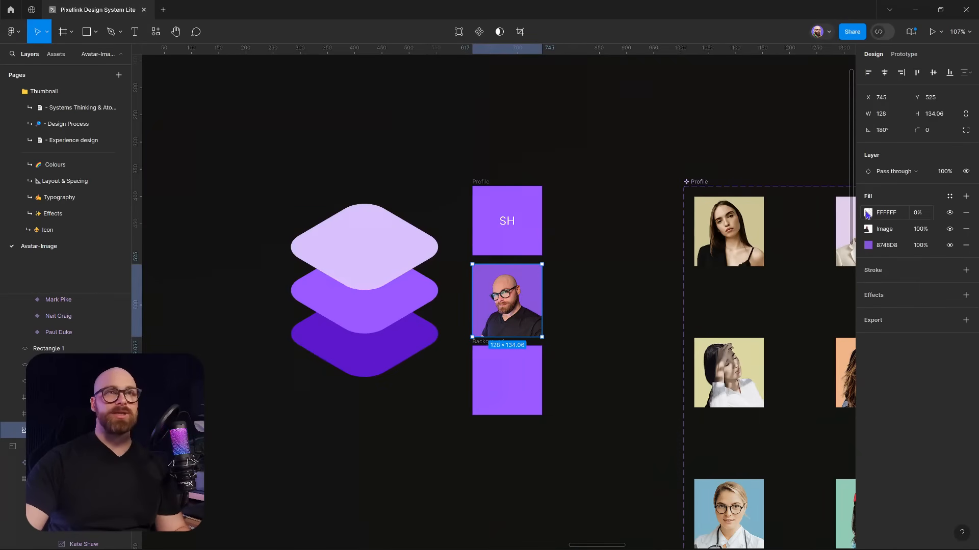
# Bind the photo's white top fill to the Demo-Suface variable
pyautogui.click(868, 213)
pyautogui.click(796, 217)
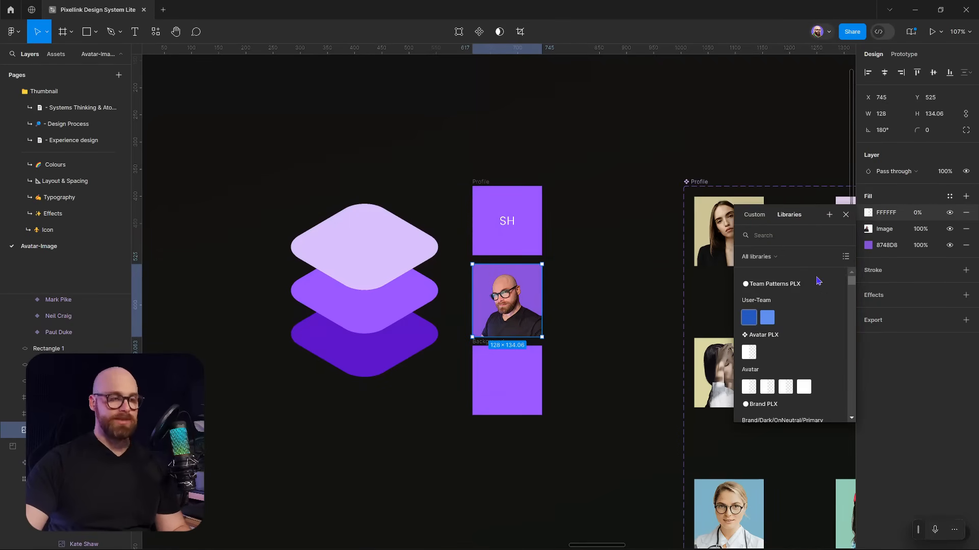
pyautogui.write('Demo-Suface')
pyautogui.click(801, 279)
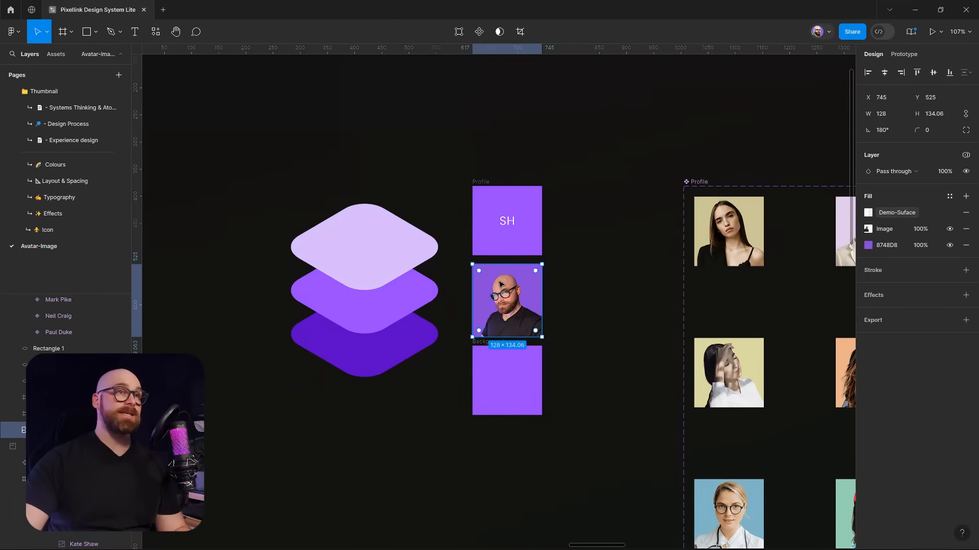
# Try the Initials, Profile+Border and Initials+Border modes, then set Avatar PLX to Auto (Profile)
pyautogui.click(965, 156)
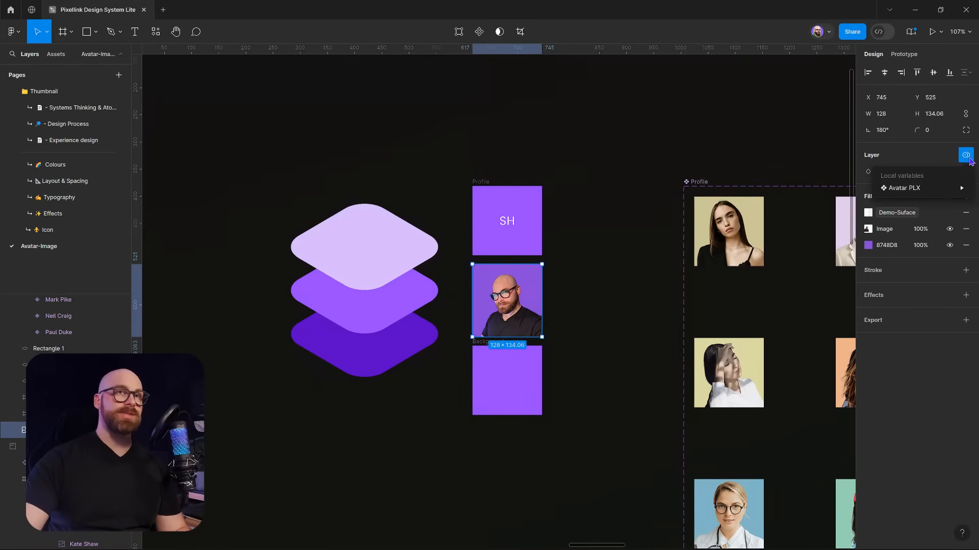
pyautogui.moveTo(929, 193)
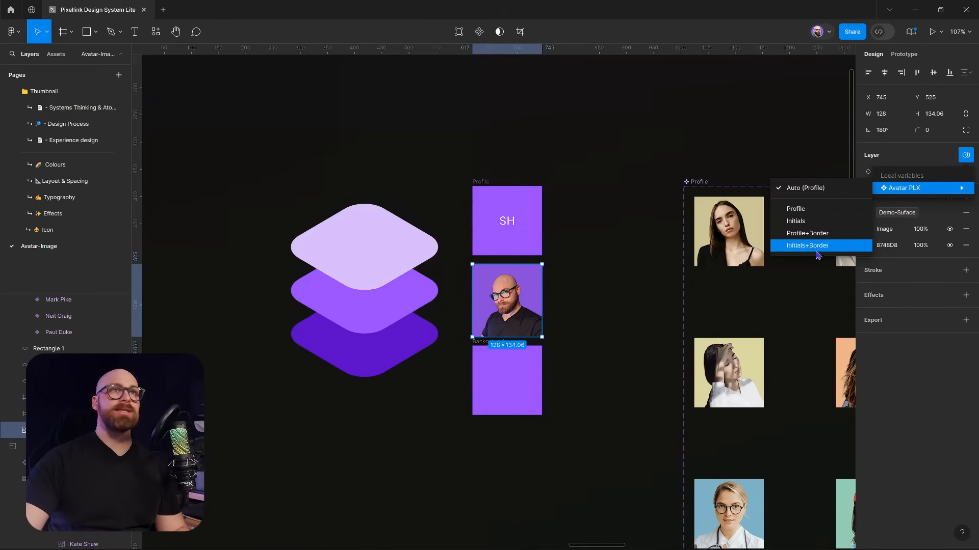
pyautogui.click(815, 221)
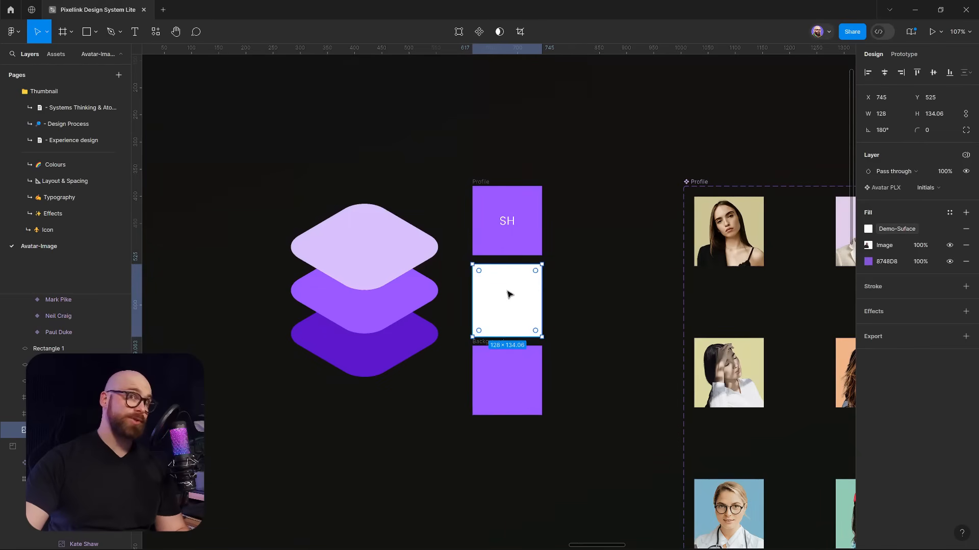
pyautogui.click(940, 189)
pyautogui.click(925, 199)
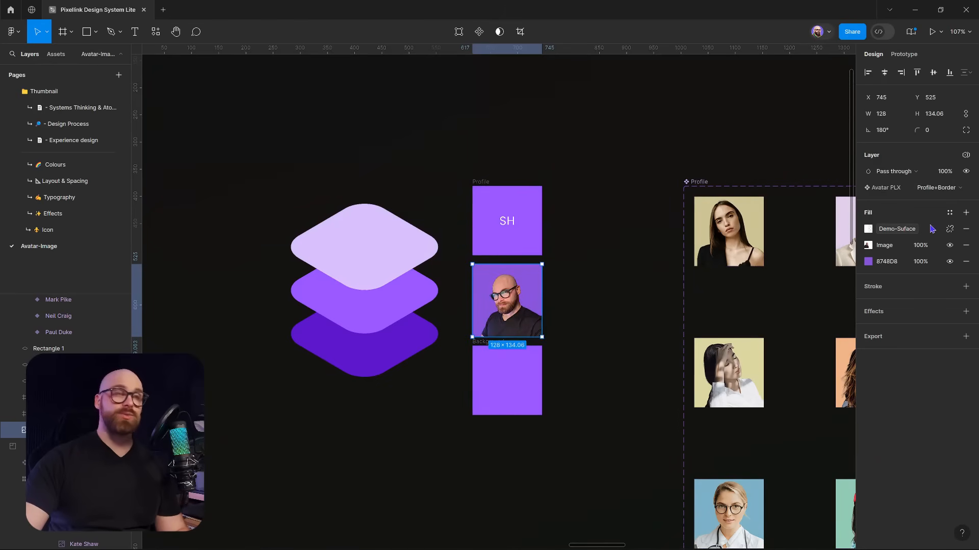
pyautogui.click(932, 191)
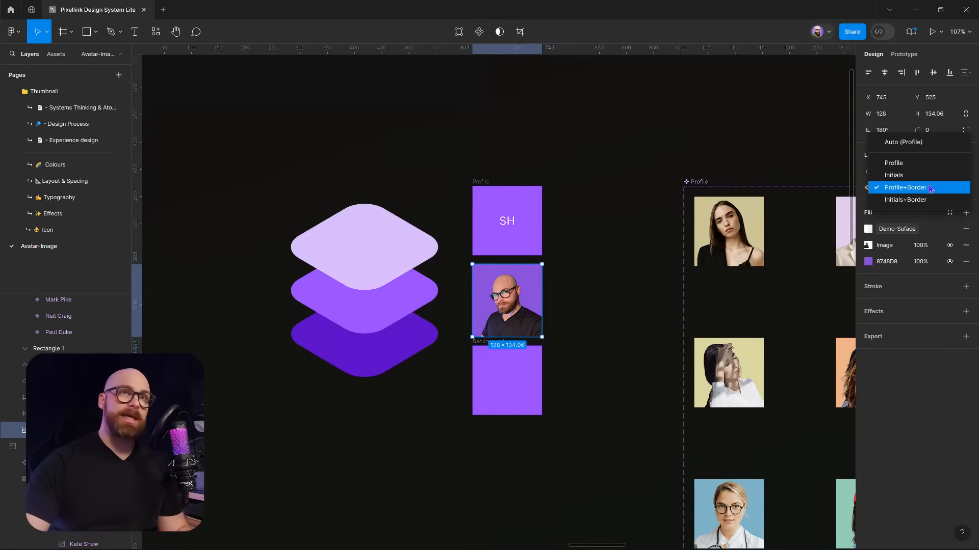
pyautogui.click(926, 200)
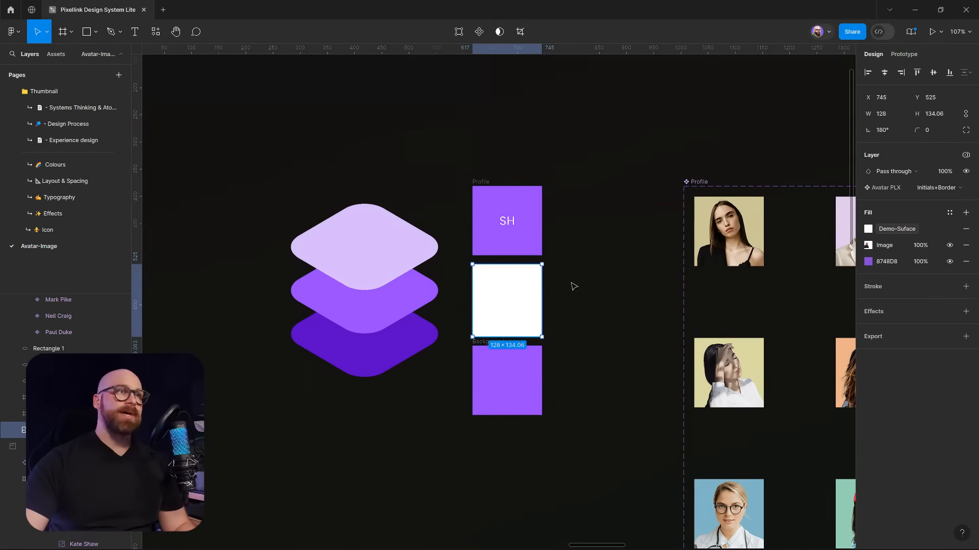
pyautogui.click(943, 188)
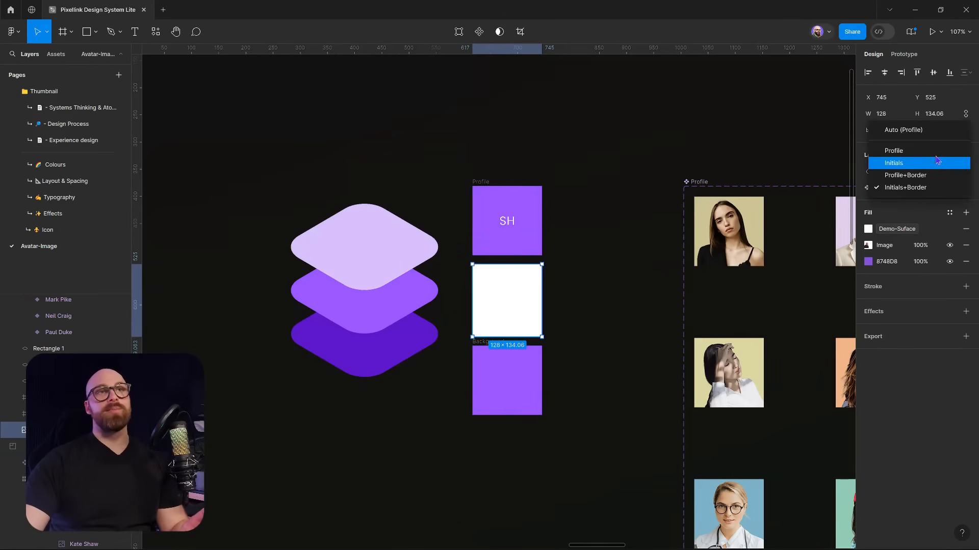
pyautogui.click(925, 130)
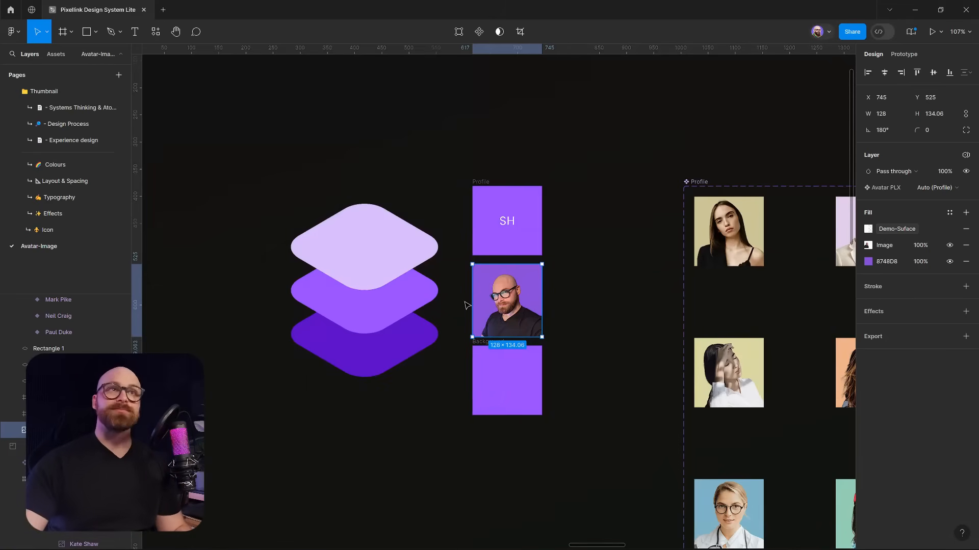
pyautogui.click(949, 213)
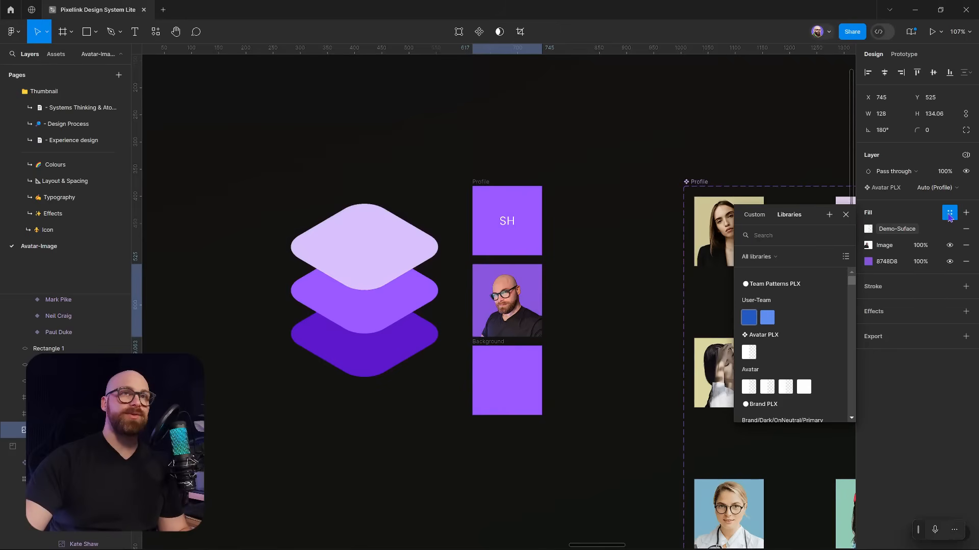
# Save the avatar's fills as a new colour style named after the pictured person
pyautogui.click(830, 215)
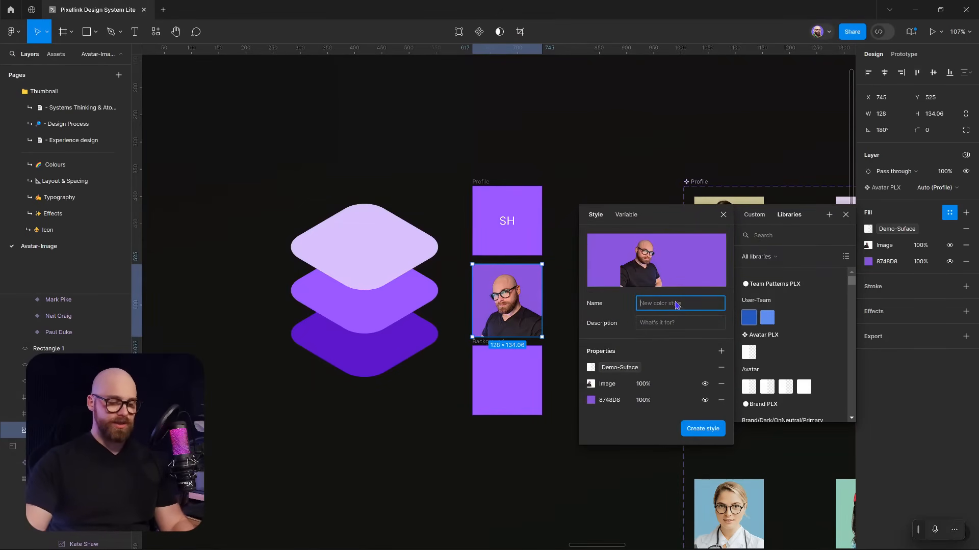
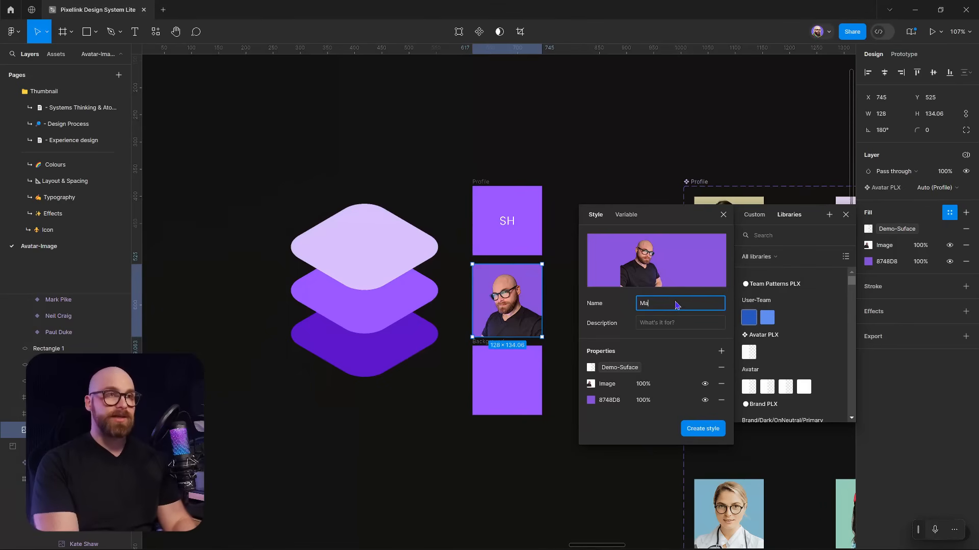
pyautogui.press('Return')
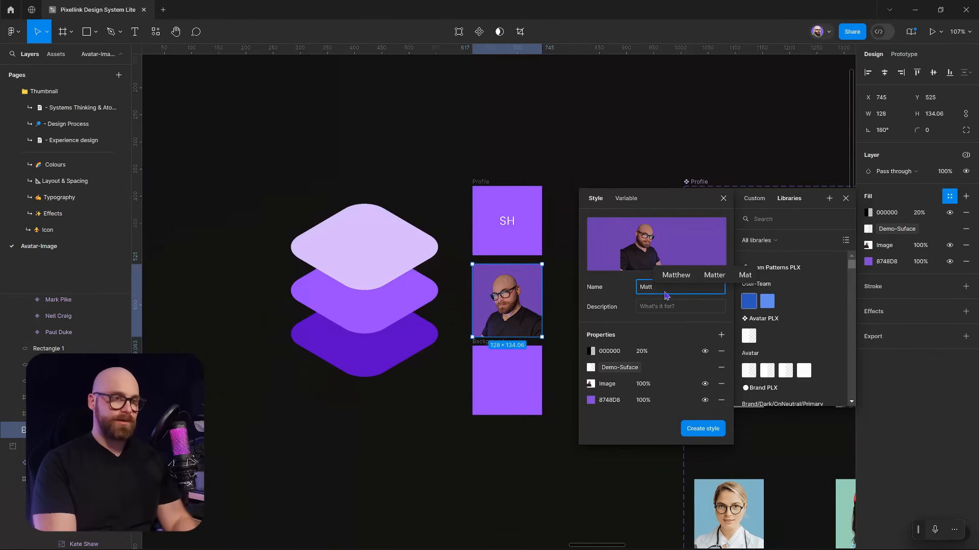
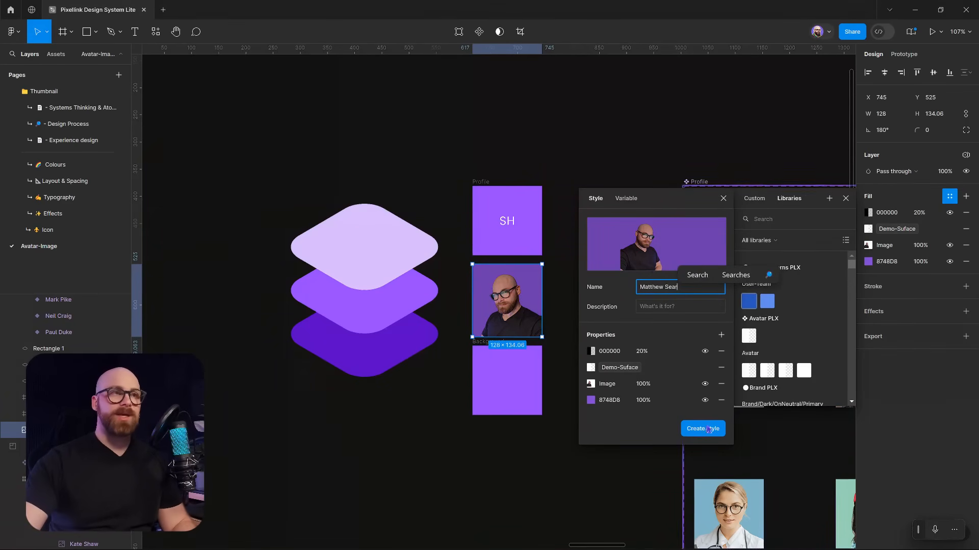
pyautogui.click(701, 429)
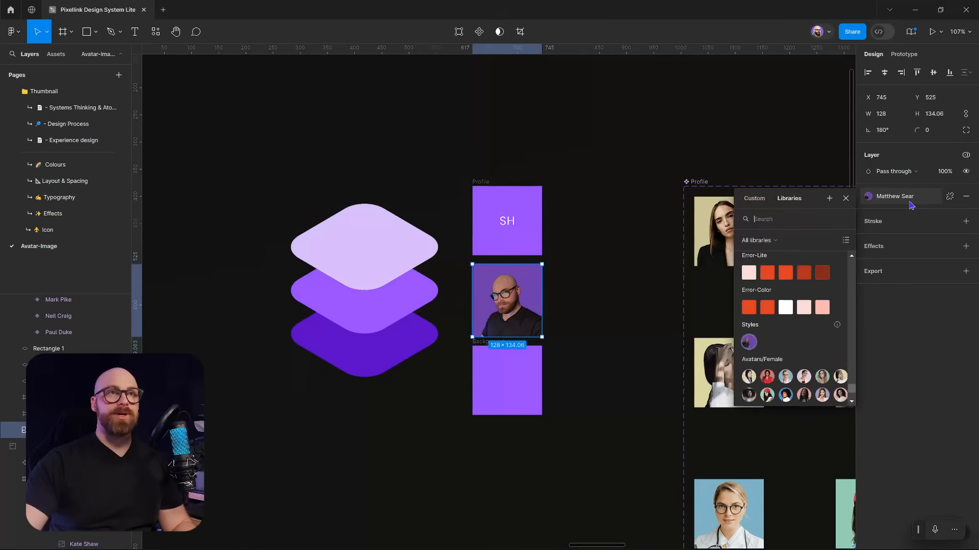
# Show the library as a list and scroll to the new person-named style
pyautogui.click(845, 240)
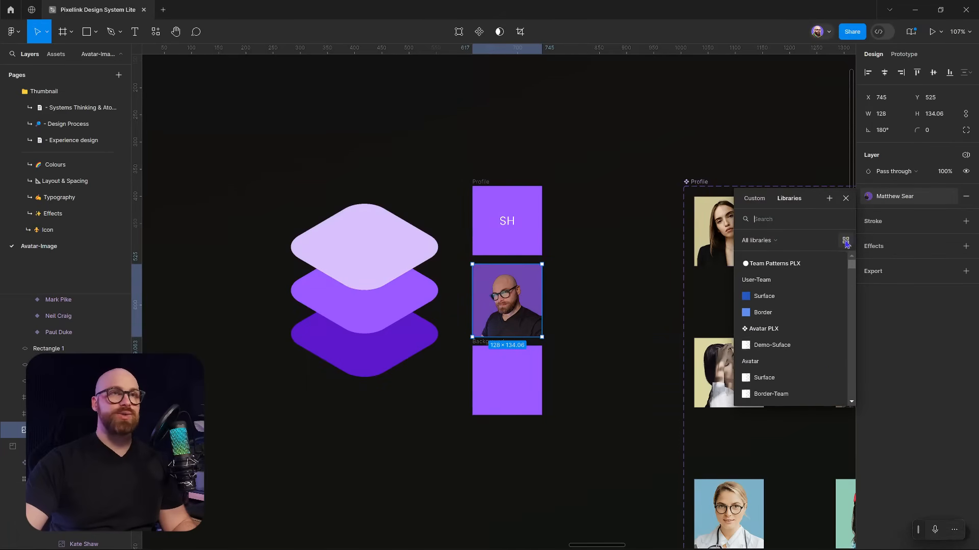
pyautogui.scroll(-6, 791, 338)
pyautogui.scroll(-15, 791, 340)
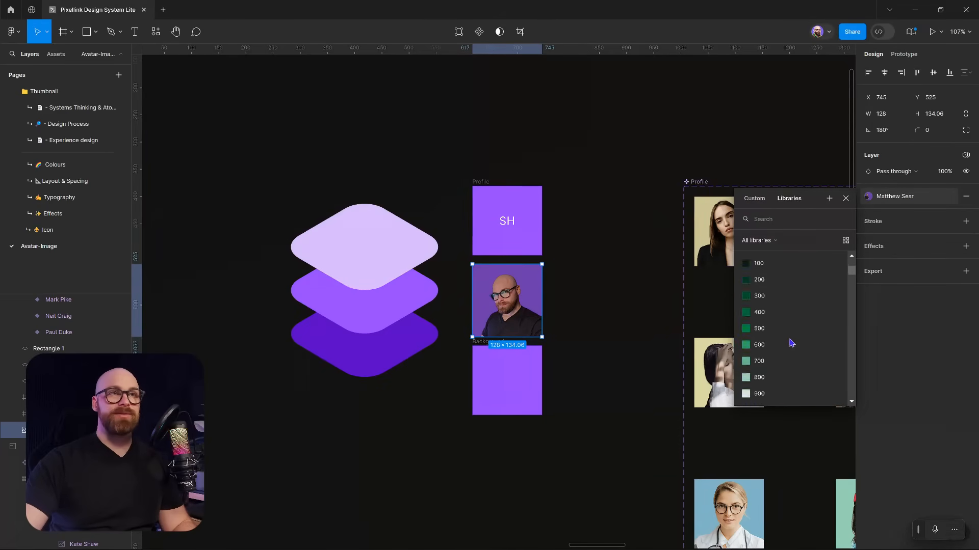
pyautogui.moveTo(850, 282); pyautogui.dragTo(851, 392)
pyautogui.scroll(8, 812, 331)
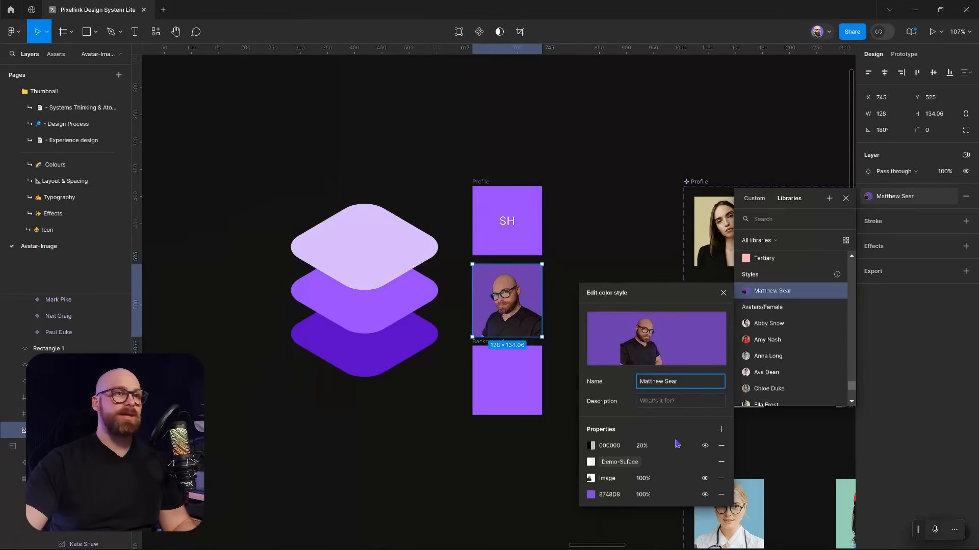
# Remove the 000000 20% overlay from the style, check the 8748D8 fill, and close
pyautogui.click(722, 446)
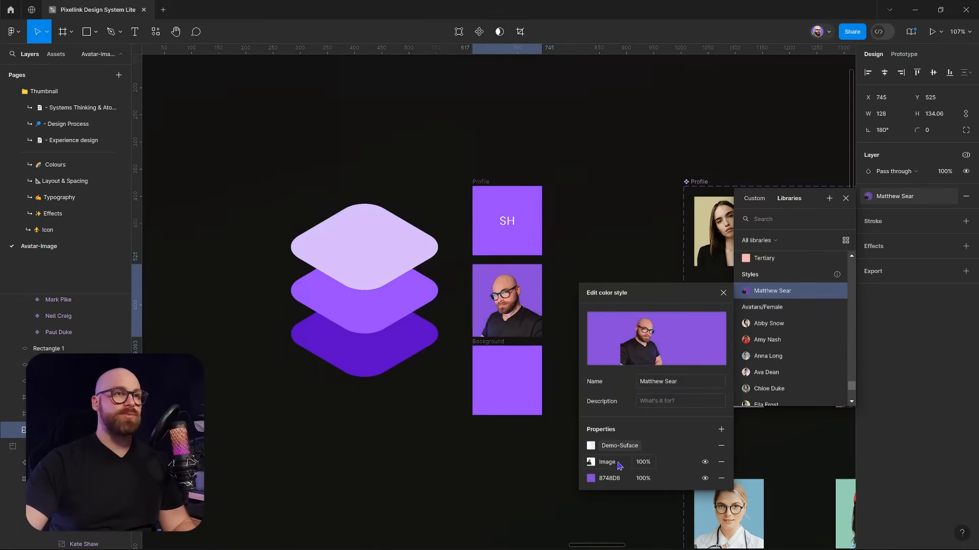
pyautogui.click(592, 479)
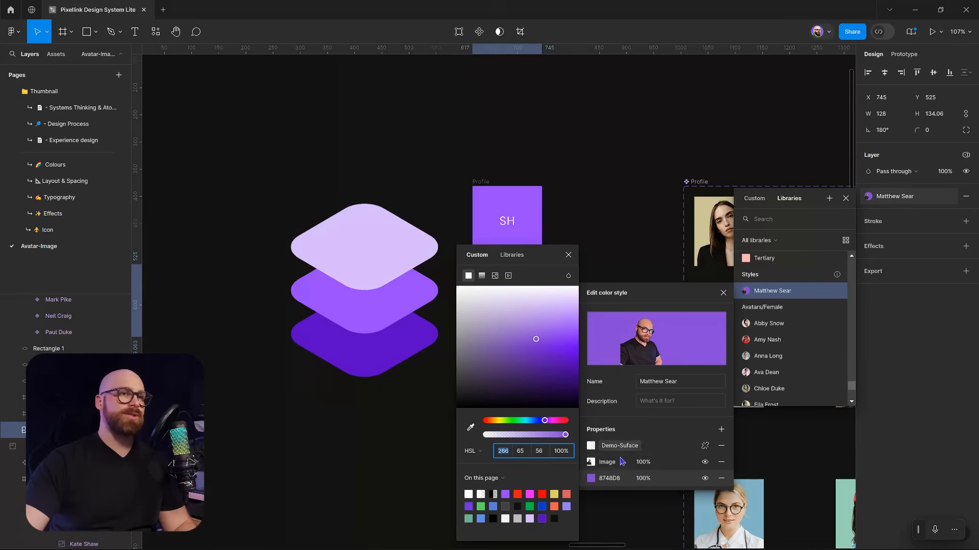
pyautogui.click(571, 256)
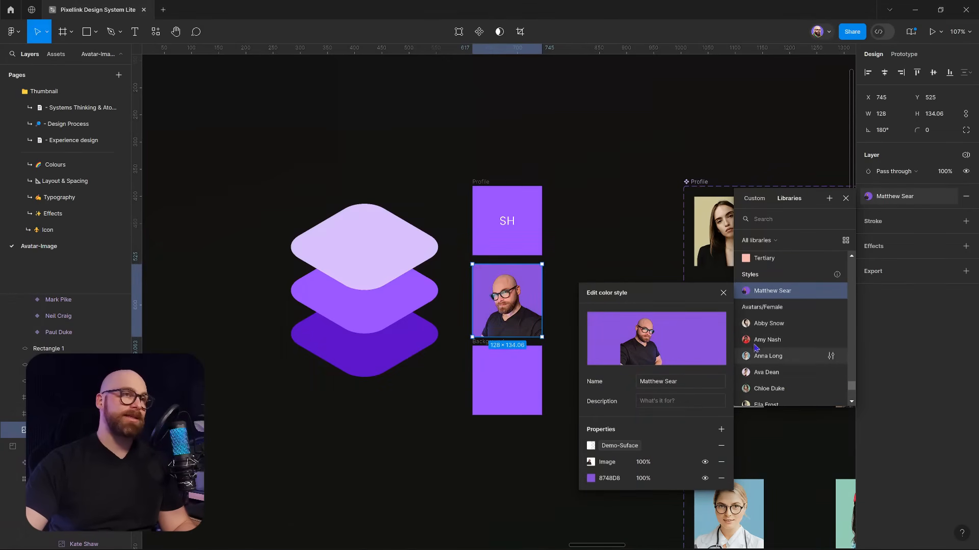
pyautogui.click(648, 254)
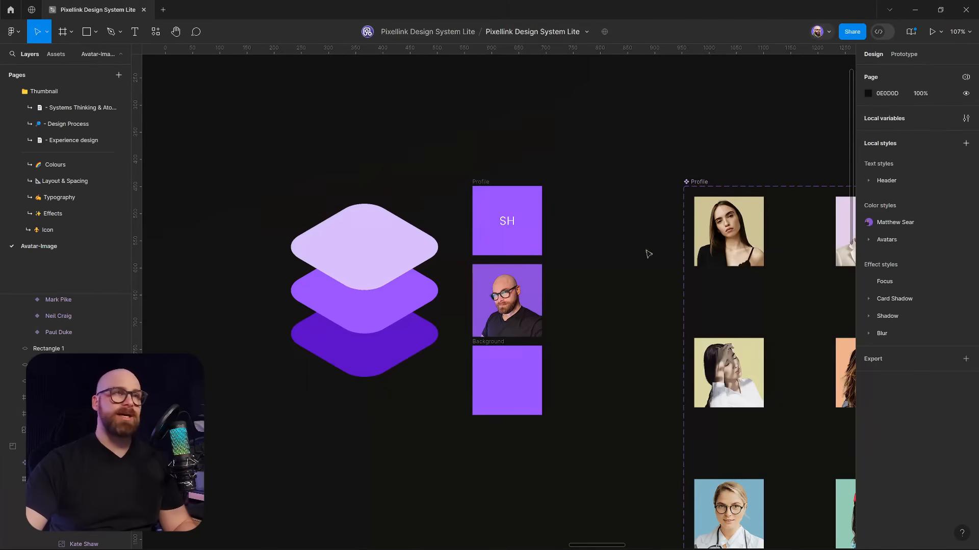
# Convert the avatar photo layer into a new component named Profile
pyautogui.click(516, 306)
pyautogui.scroll(-10, 418, 317)
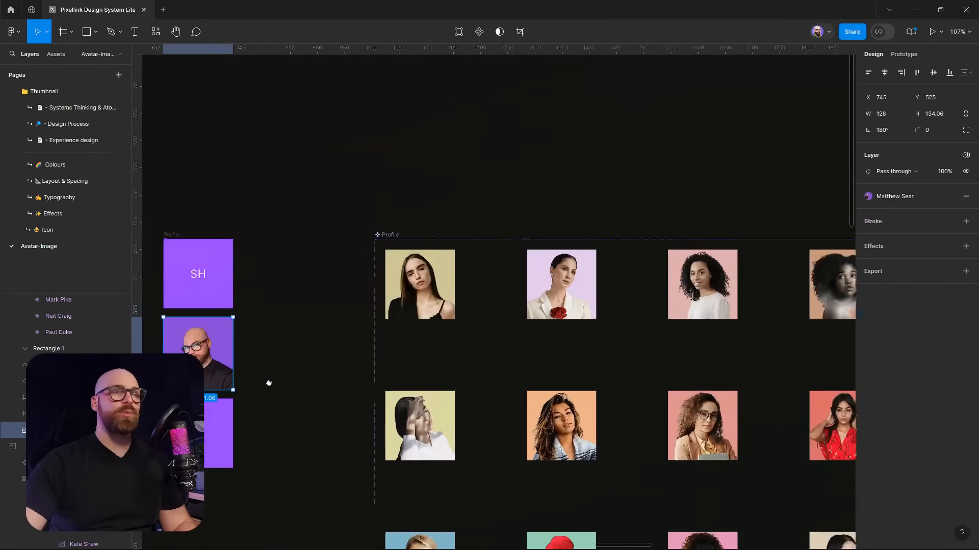
pyautogui.moveTo(418, 317); pyautogui.dragTo(299, 313)
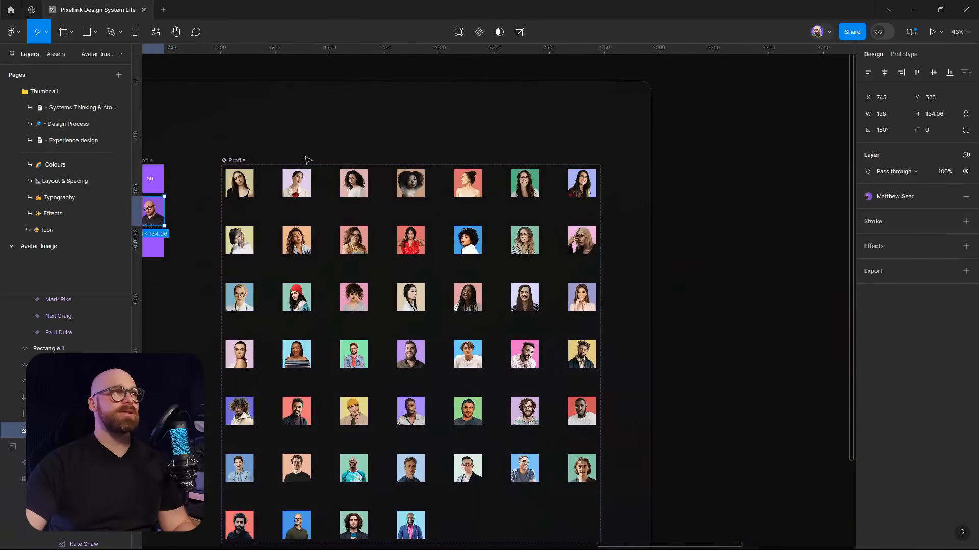
pyautogui.hscroll(-3, 328, 169)
pyautogui.scroll(-2, 327, 169)
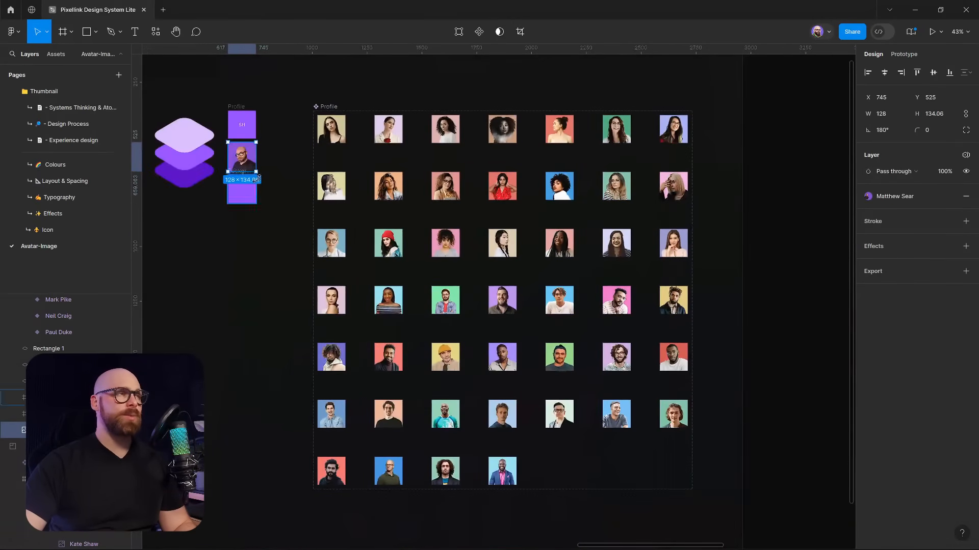
pyautogui.rightClick(248, 160)
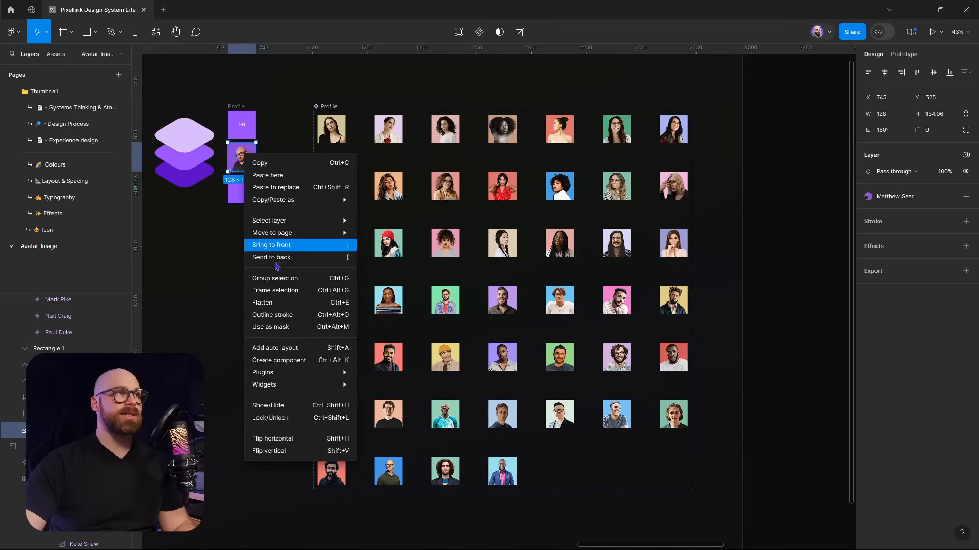
pyautogui.click(279, 361)
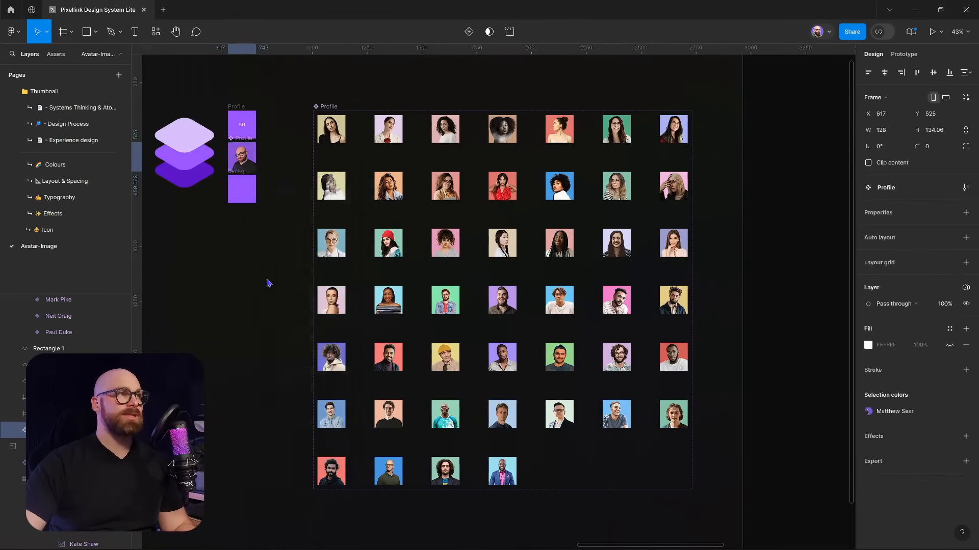
# Move Profile below Background and add a variant, making a set with Property 1 = Default
pyautogui.moveTo(243, 158); pyautogui.dragTo(384, 342)
pyautogui.scroll(5, 382, 336)
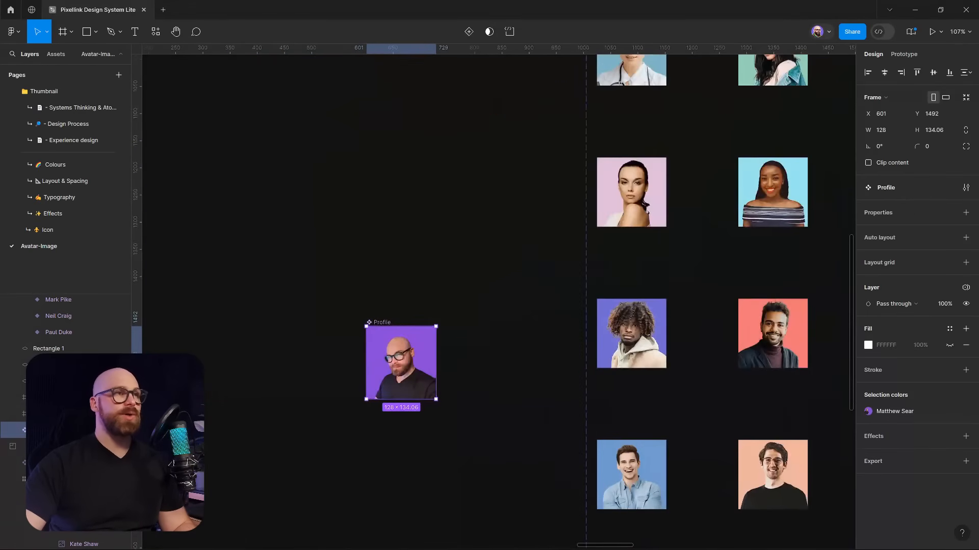
pyautogui.click(14, 433)
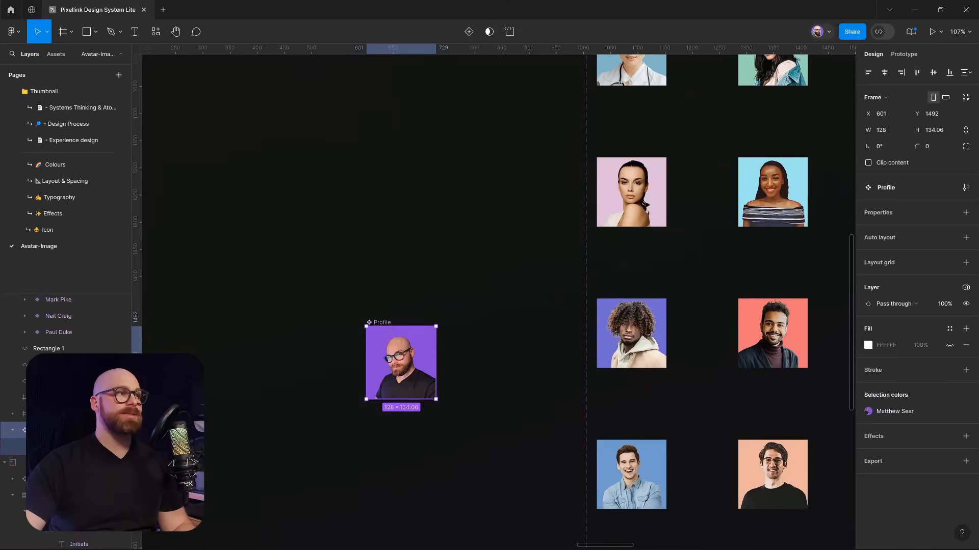
pyautogui.rightClick(418, 353)
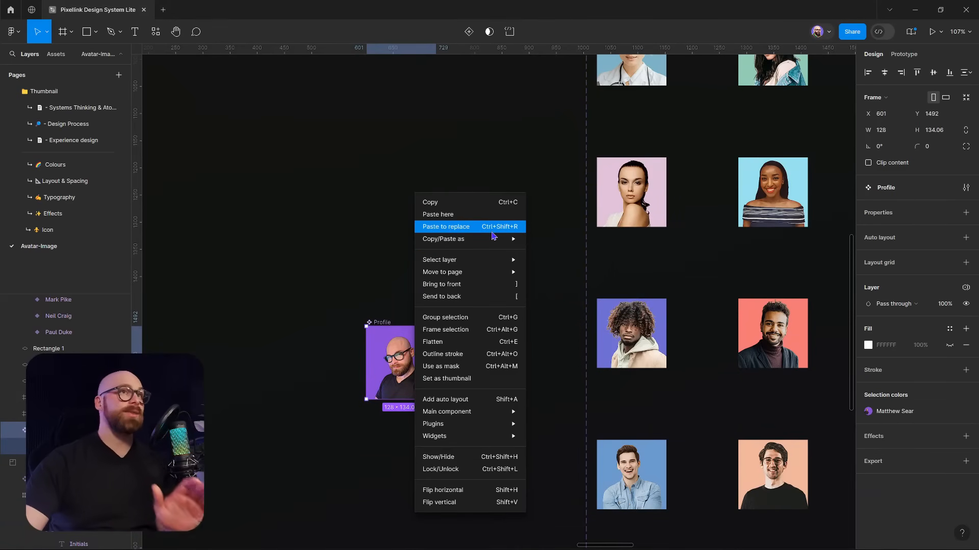
pyautogui.moveTo(493, 247)
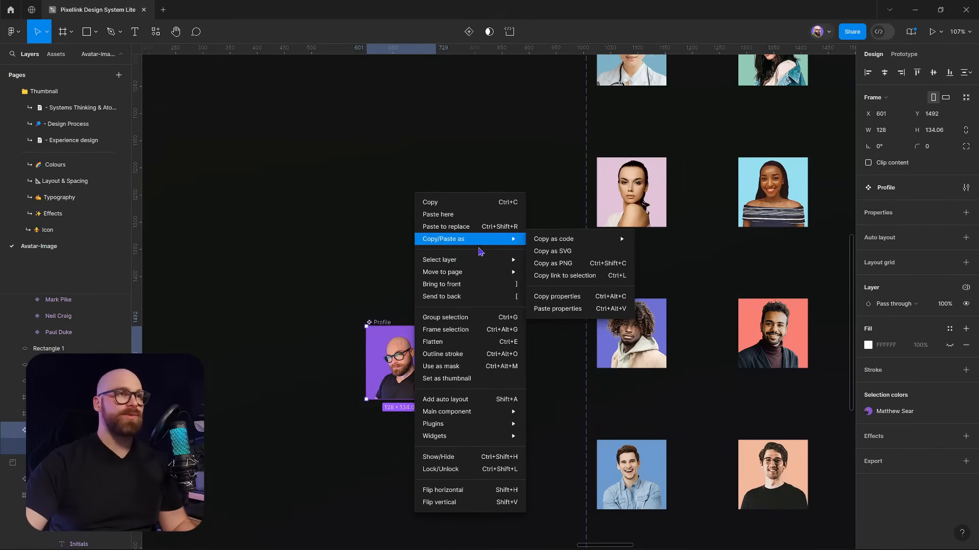
pyautogui.click(383, 344)
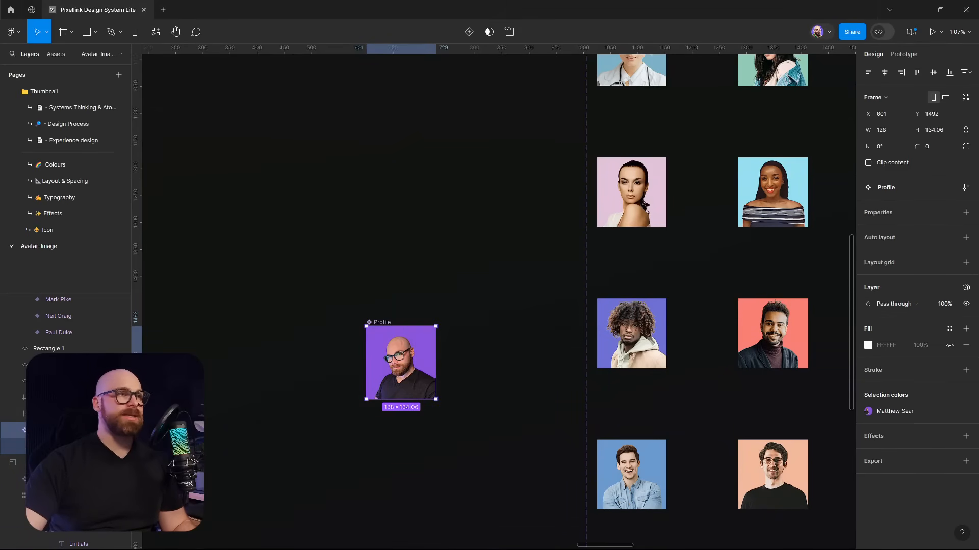
pyautogui.click(966, 212)
pyautogui.press('Return')
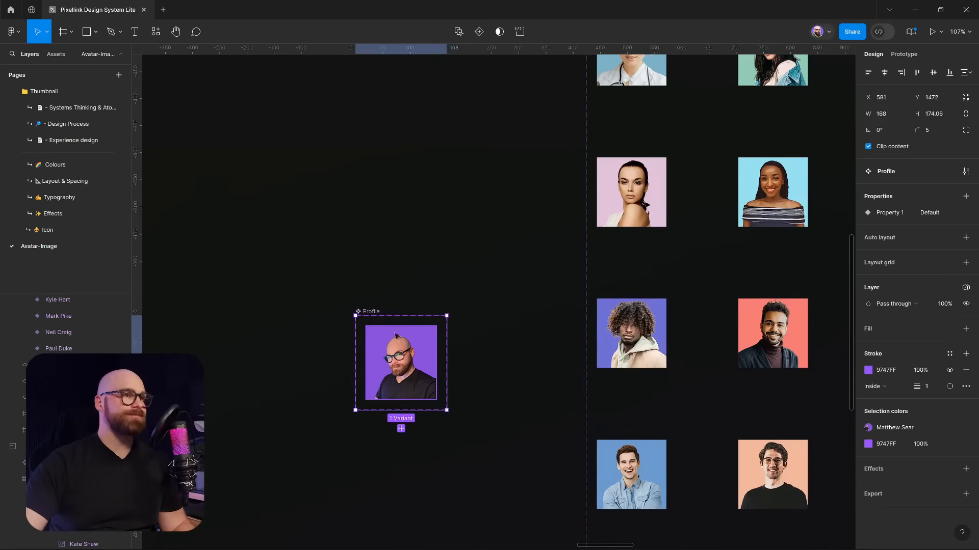
# Copy the curly-haired grid avatar to the left and detach the copy from its component
pyautogui.click(400, 343)
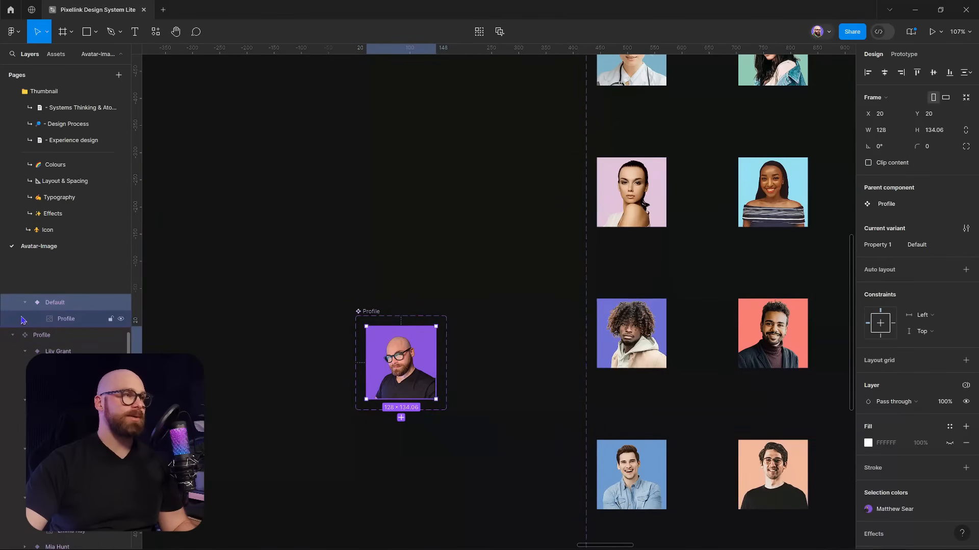
pyautogui.click(73, 326)
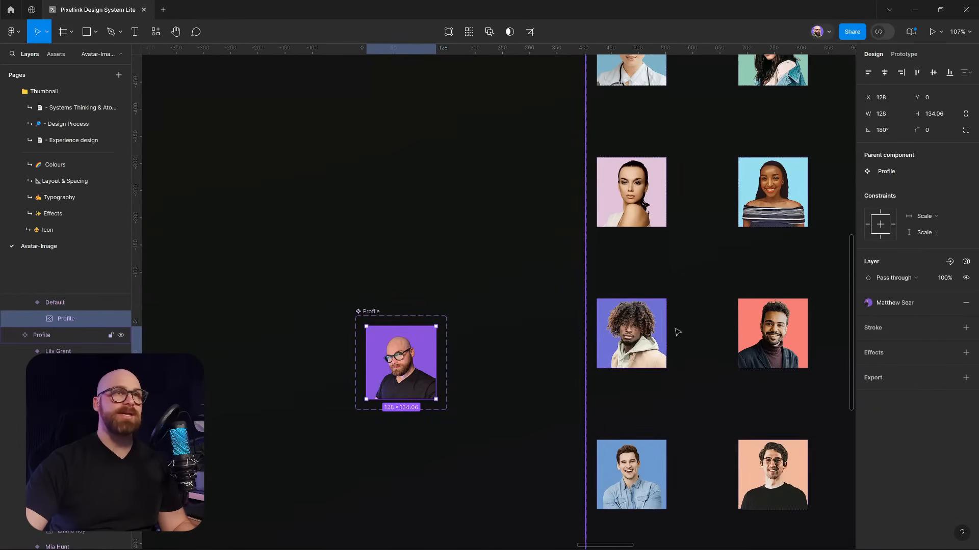
pyautogui.click(604, 349)
pyautogui.click(66, 413)
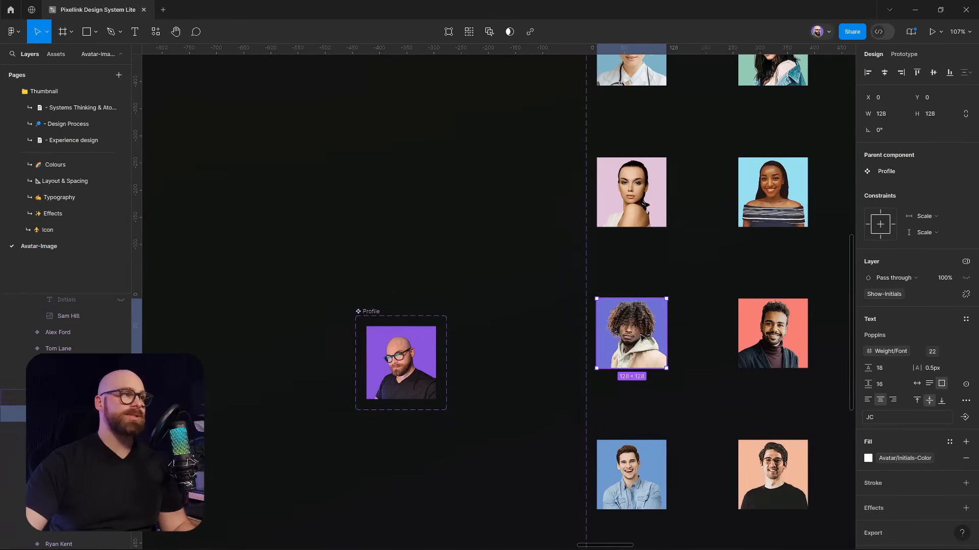
pyautogui.click(59, 398)
pyautogui.moveTo(631, 339); pyautogui.dragTo(506, 341)
pyautogui.rightClick(520, 334)
pyautogui.moveTo(557, 424)
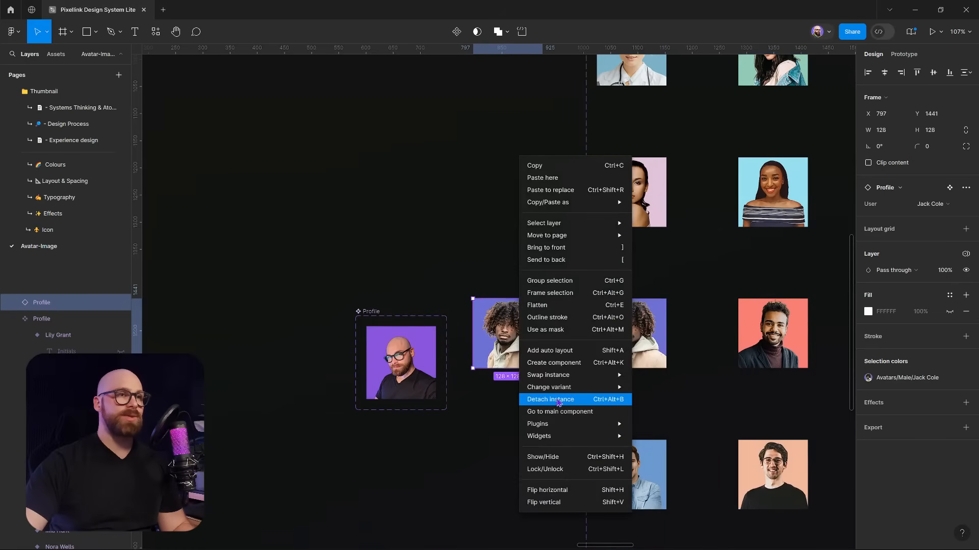
pyautogui.click(555, 400)
# Unhide the copy's Initials layer and pull a copy of the JC text out below
pyautogui.click(71, 319)
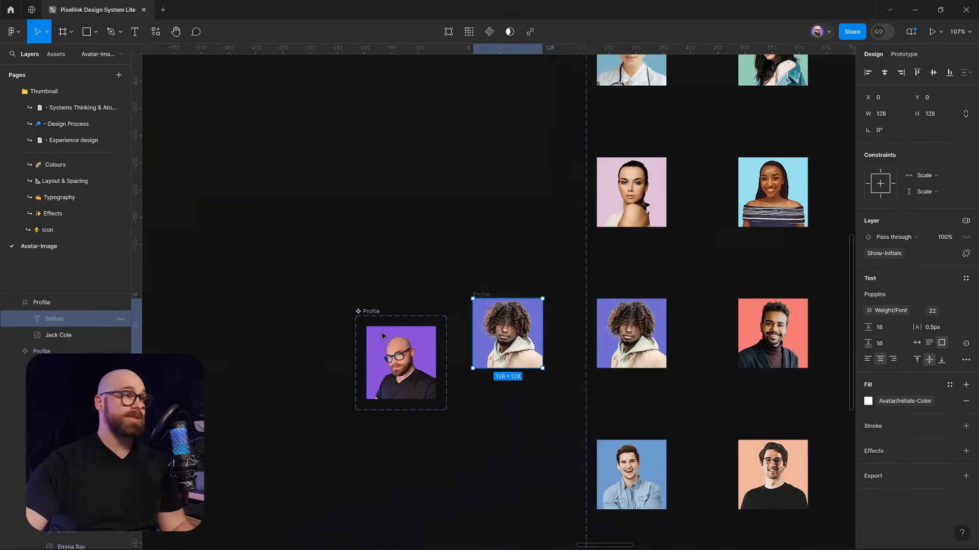
pyautogui.moveTo(516, 336); pyautogui.dragTo(515, 418)
pyautogui.hotkey('ctrl', 'z')
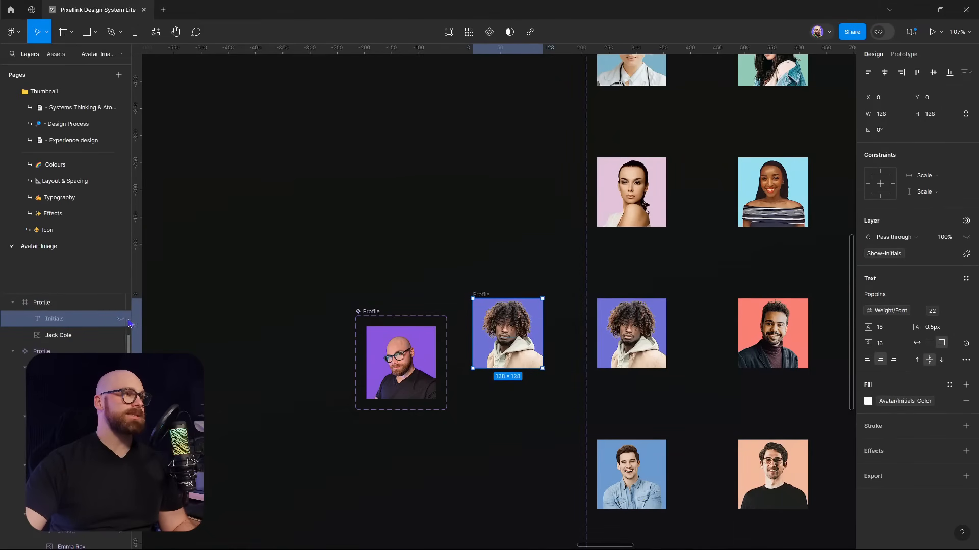
pyautogui.click(122, 320)
pyautogui.moveTo(512, 340); pyautogui.dragTo(513, 455)
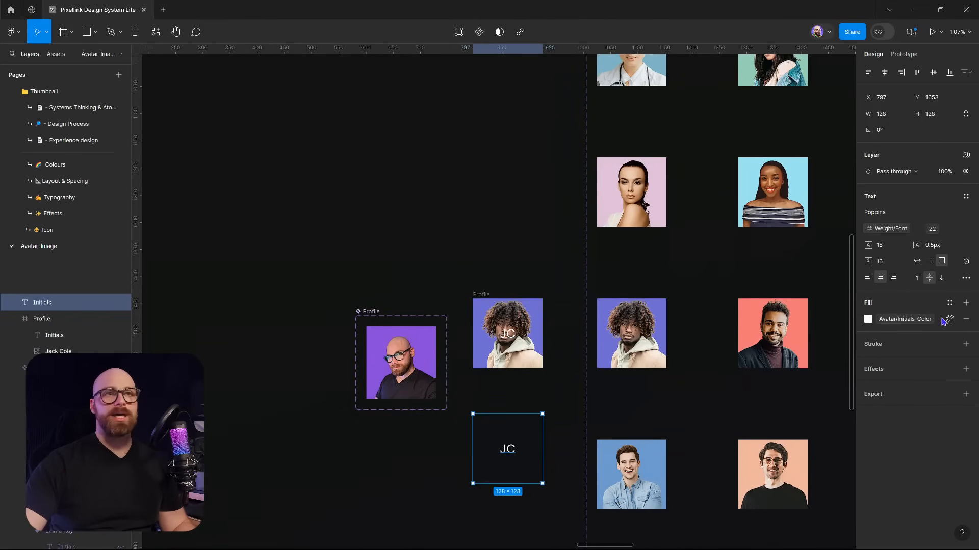
# Make the JC initials plain white and centre them on the Profile photo
pyautogui.click(949, 319)
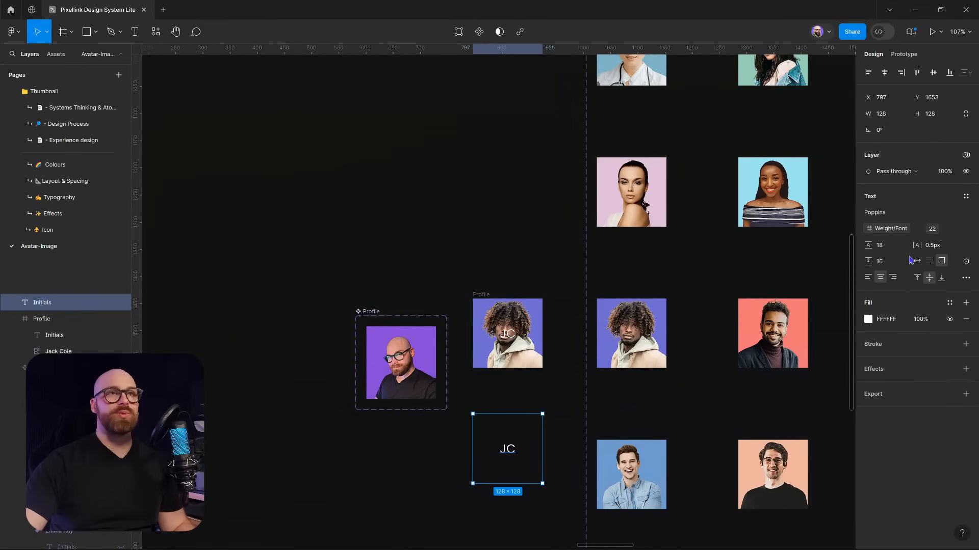
pyautogui.moveTo(510, 447); pyautogui.dragTo(425, 378)
pyautogui.scroll(8, 395, 357)
pyautogui.scroll(2, 396, 365)
pyautogui.click(887, 74)
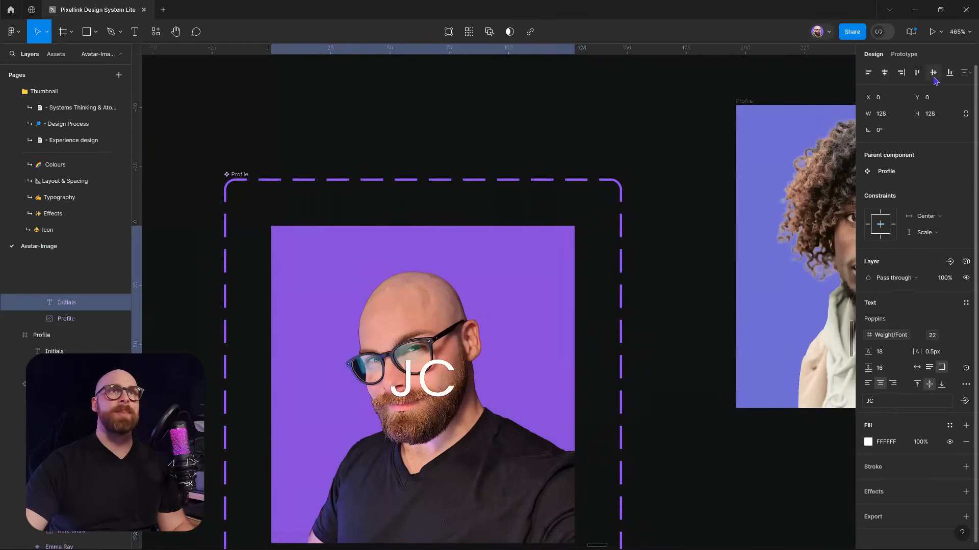
pyautogui.click(934, 75)
# Set the initials' constraints to Left and right and Top and bottom
pyautogui.click(925, 217)
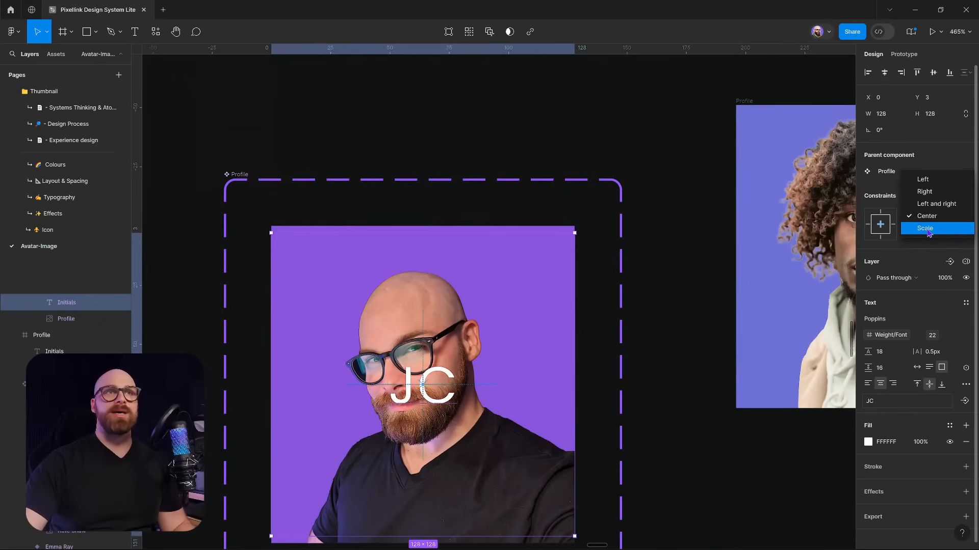
pyautogui.click(927, 232)
pyautogui.click(925, 232)
pyautogui.click(929, 244)
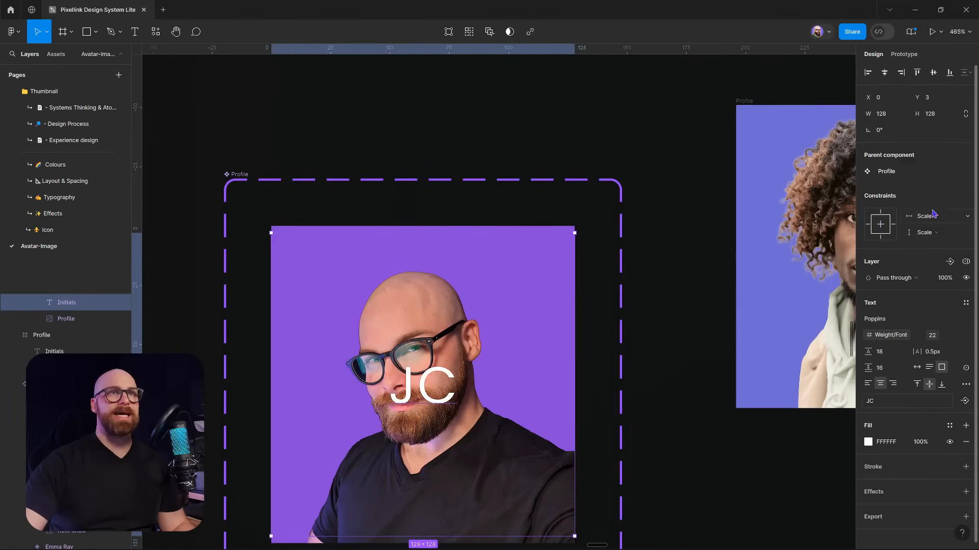
pyautogui.click(933, 216)
pyautogui.click(939, 194)
pyautogui.click(925, 233)
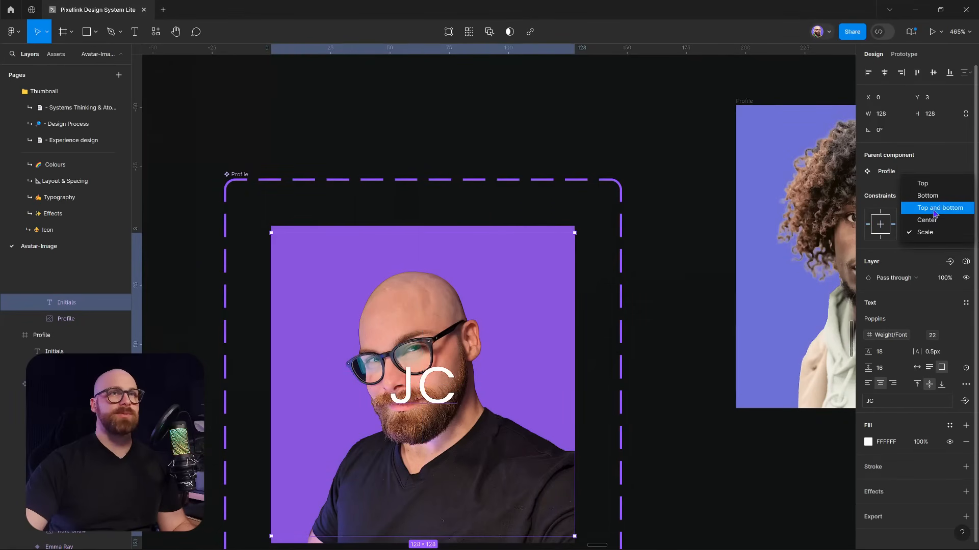
pyautogui.click(935, 209)
# Stretch the initials box to 128×134 so it covers the photo
pyautogui.hscroll(-3, 622, 337)
pyautogui.scroll(-2, 622, 338)
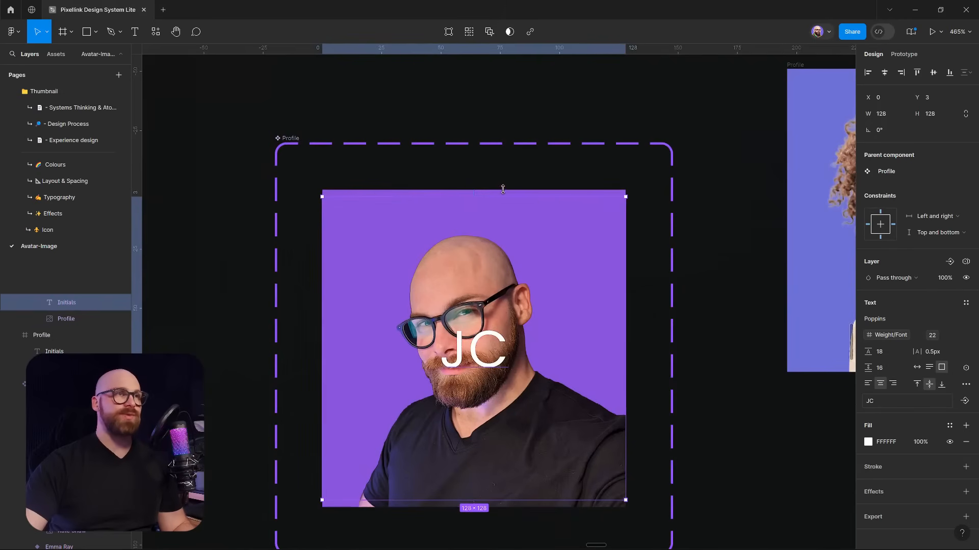
pyautogui.moveTo(502, 189); pyautogui.dragTo(503, 182)
pyautogui.moveTo(487, 502); pyautogui.dragTo(487, 508)
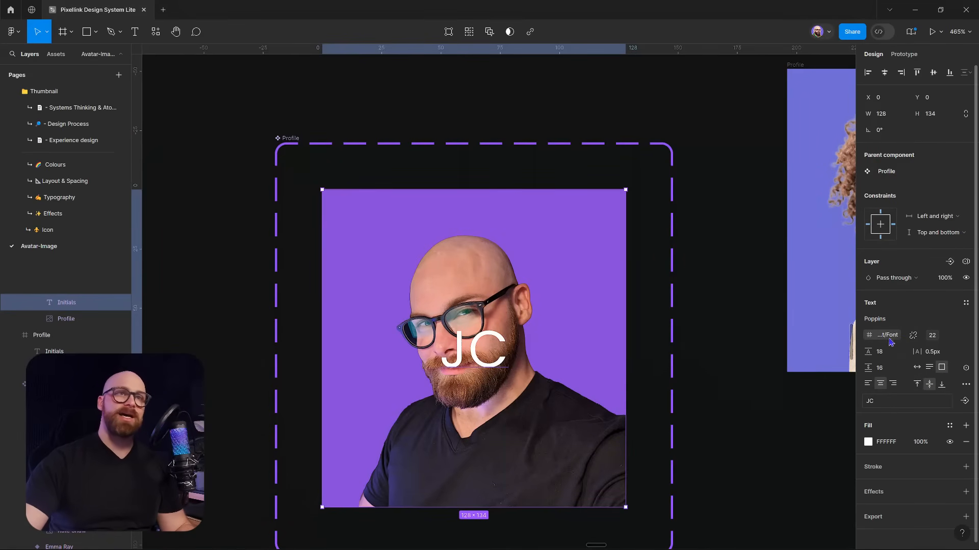
# Delete the leftover detached avatar copy and open Local variables
pyautogui.click(687, 86)
pyautogui.scroll(-4, 706, 164)
pyautogui.moveTo(706, 166); pyautogui.dragTo(528, 261)
pyautogui.click(574, 217)
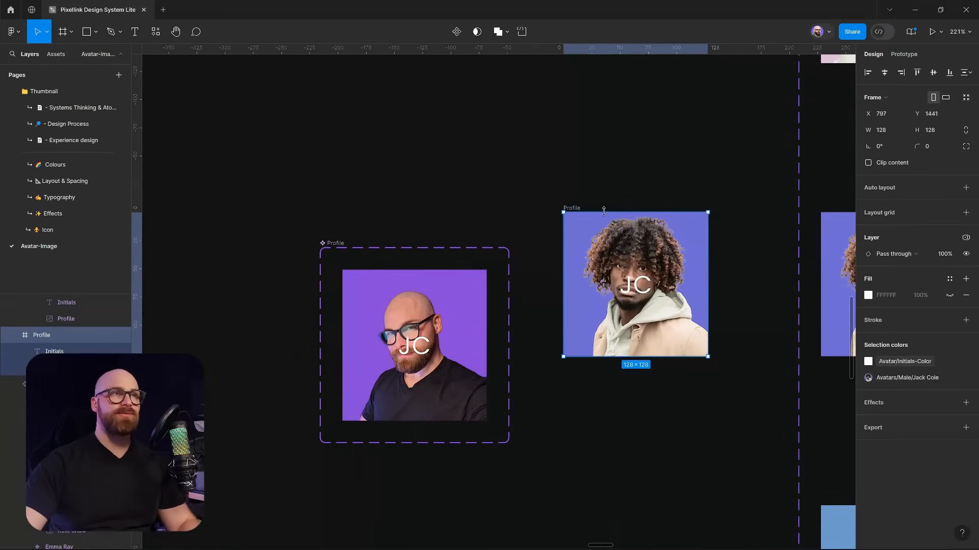
pyautogui.press('Delete')
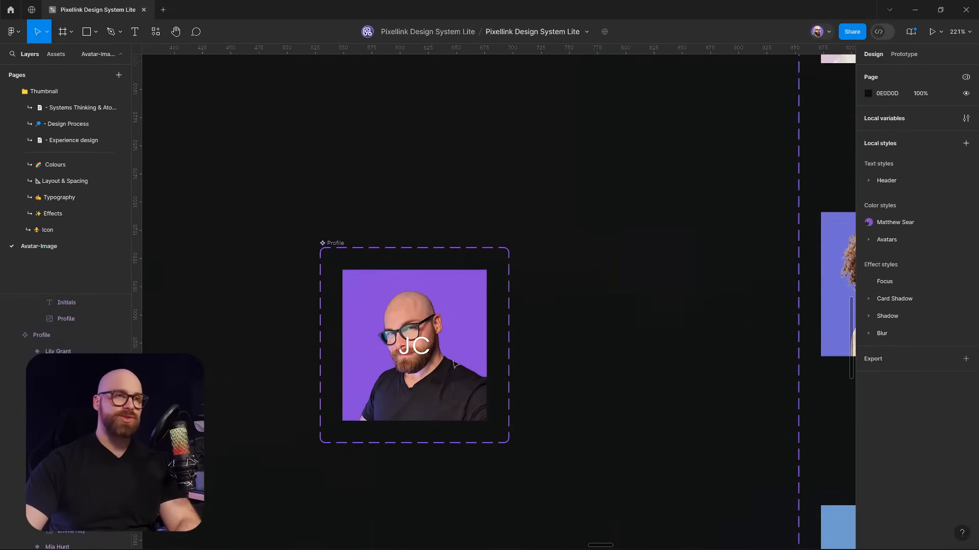
pyautogui.doubleClick(422, 344)
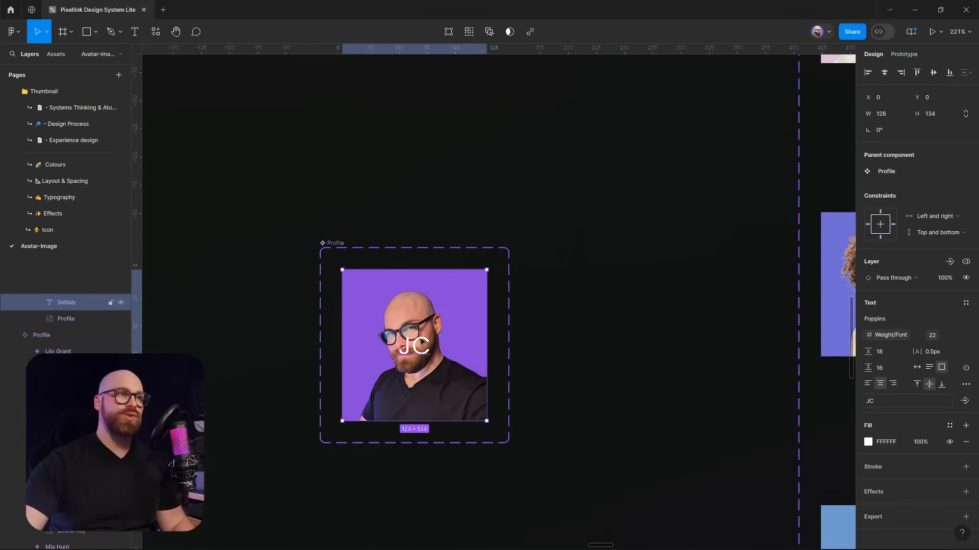
pyautogui.click(632, 340)
pyautogui.click(963, 121)
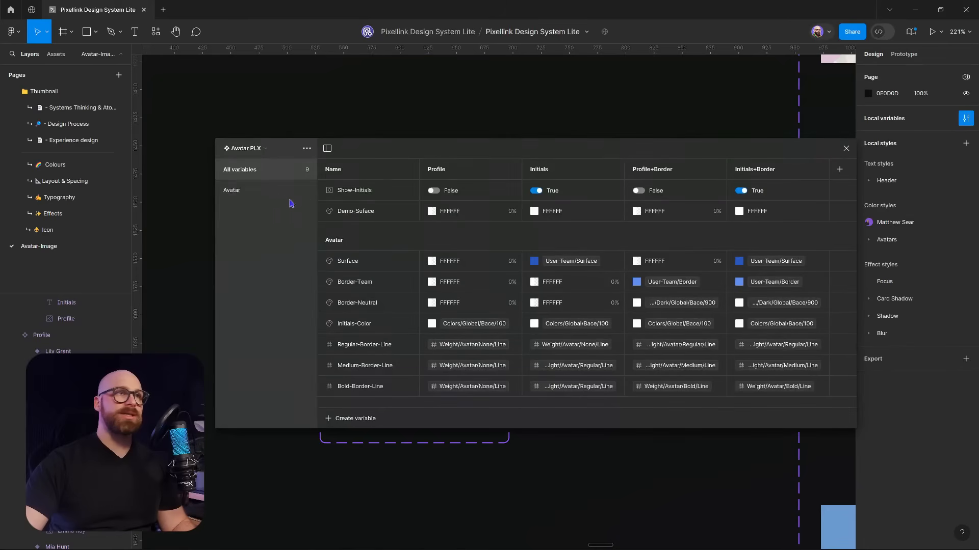
# Review the Weight PLX collection's Icon, Avatar and All groups, then close the variables window
pyautogui.click(248, 147)
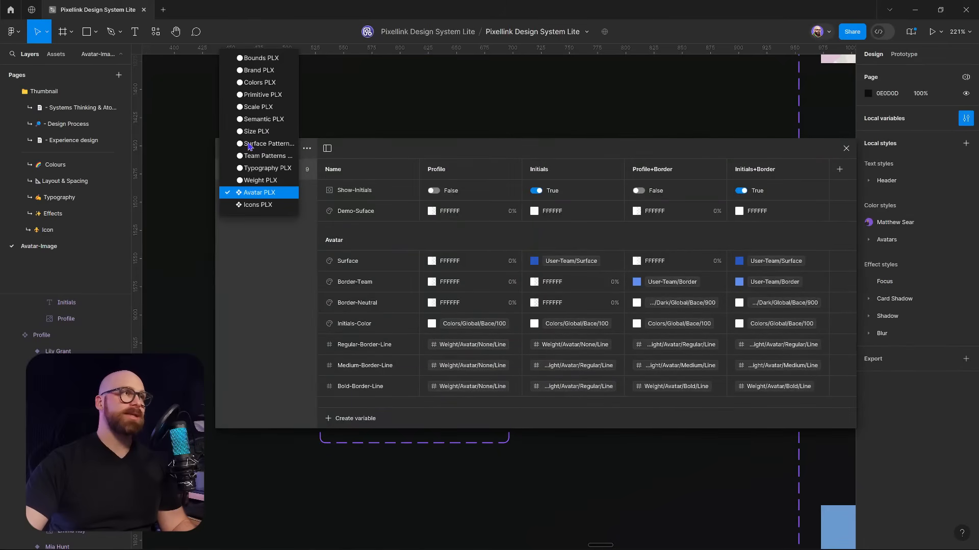
pyautogui.click(270, 181)
pyautogui.moveTo(445, 151); pyautogui.dragTo(388, 142)
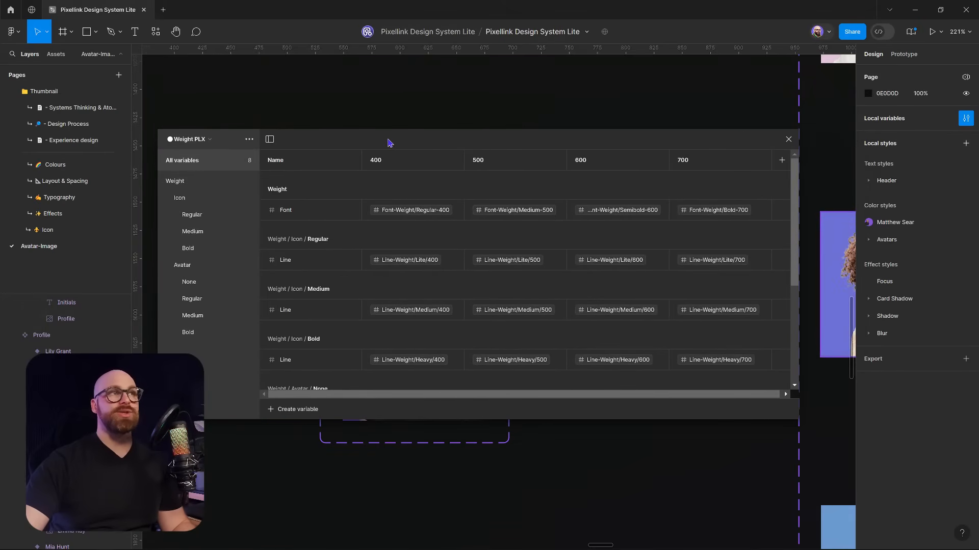
pyautogui.click(179, 199)
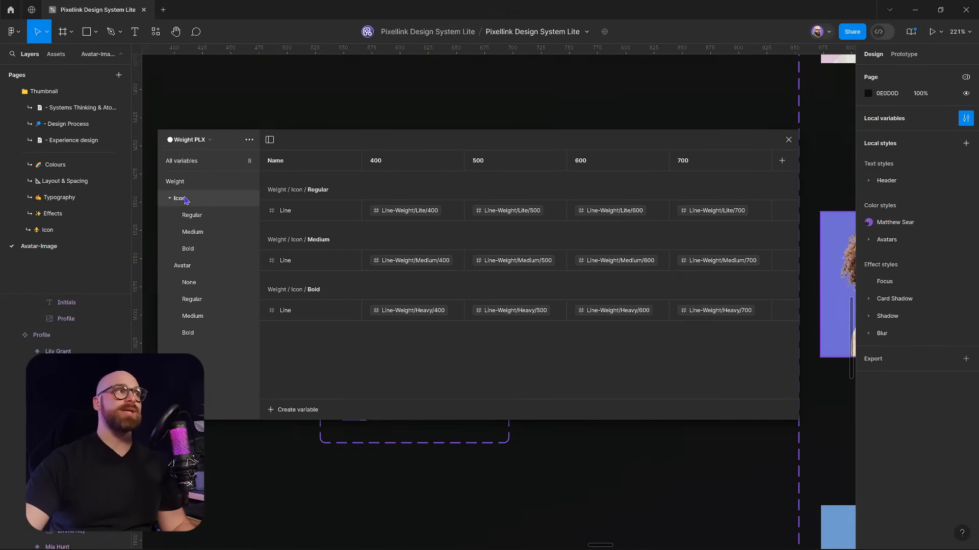
pyautogui.click(199, 268)
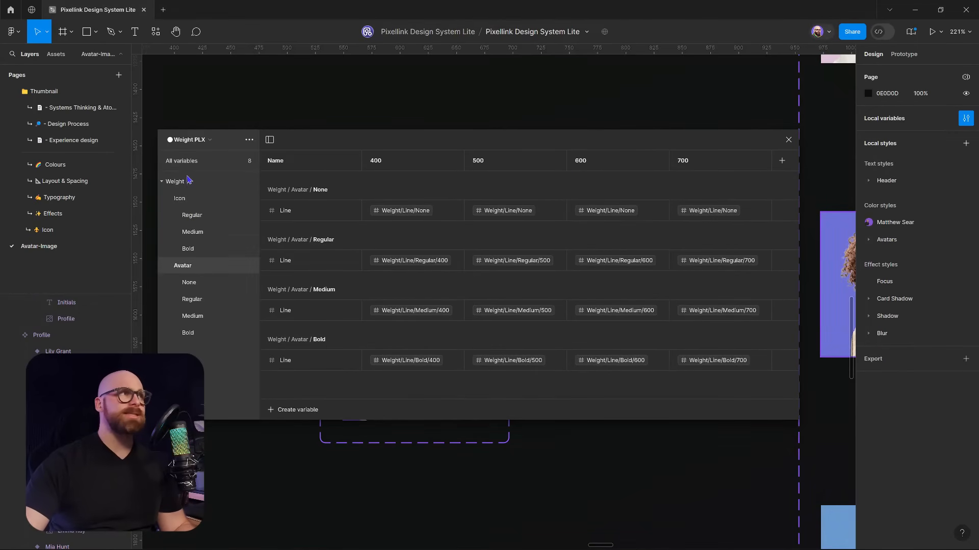
pyautogui.click(199, 161)
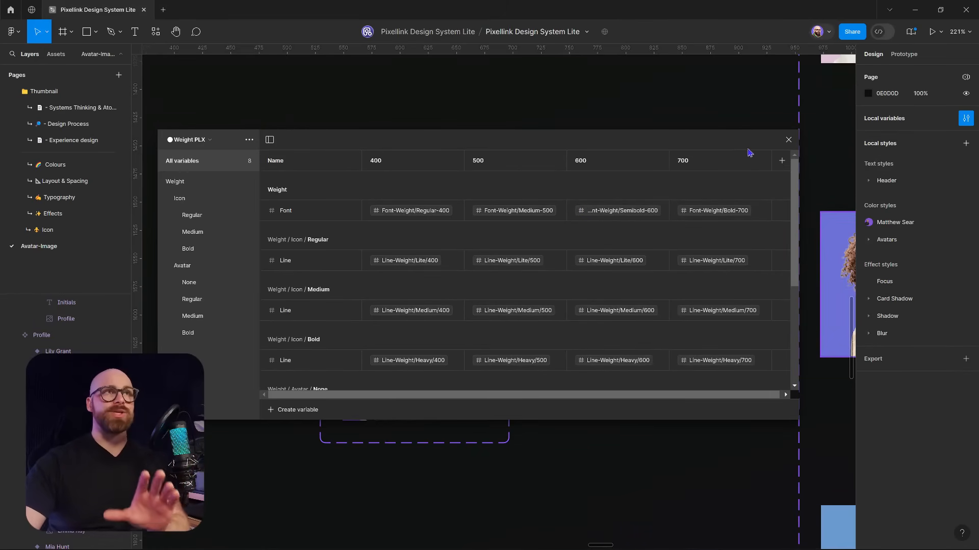
pyautogui.click(787, 140)
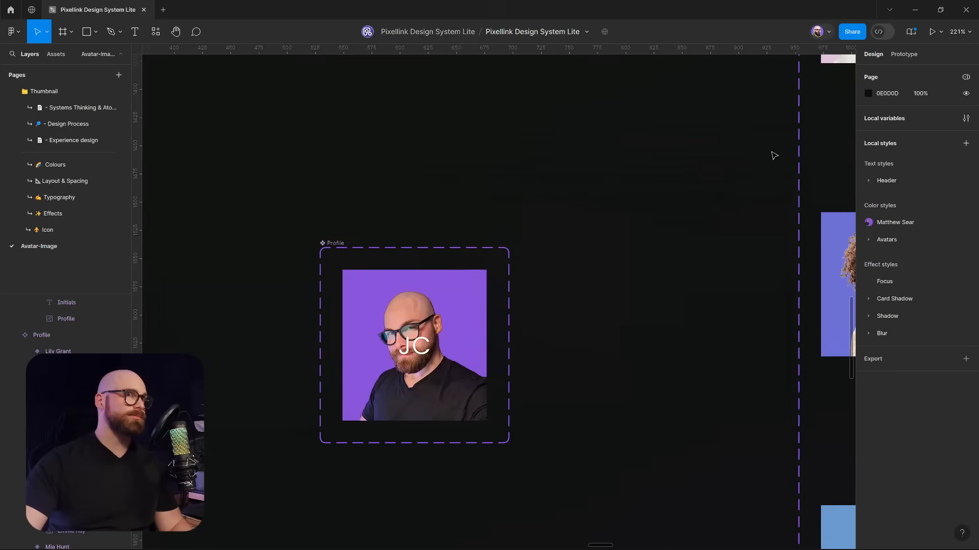
pyautogui.click(445, 352)
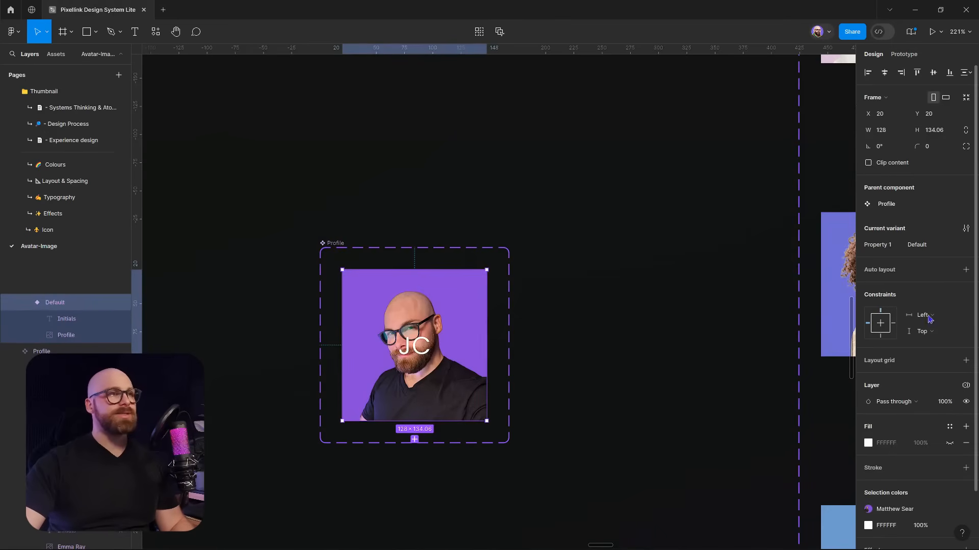
pyautogui.doubleClick(421, 349)
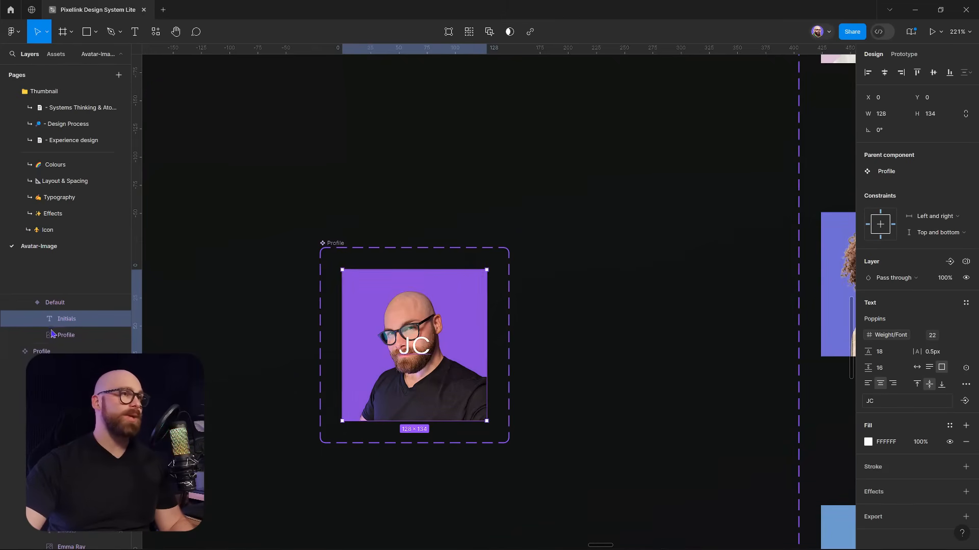
pyautogui.click(619, 275)
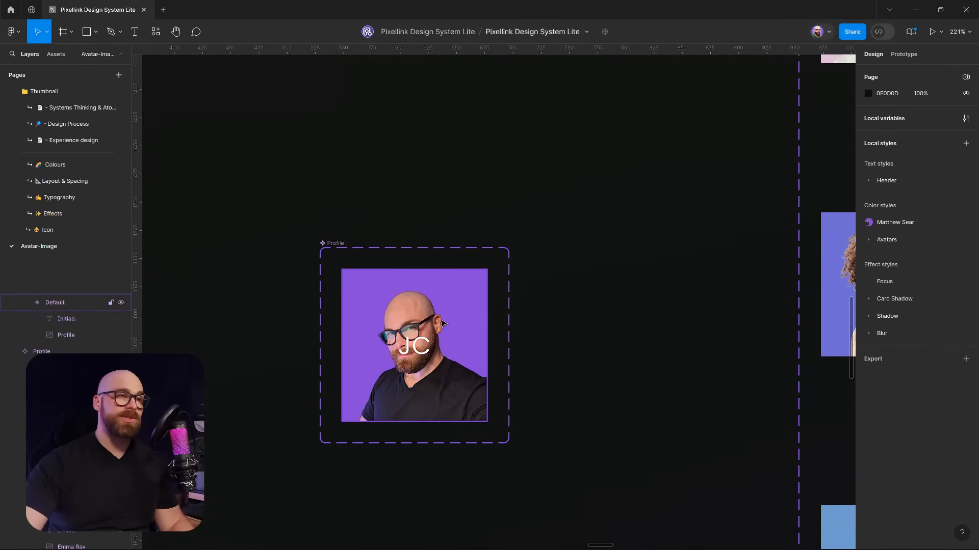
pyautogui.click(425, 348)
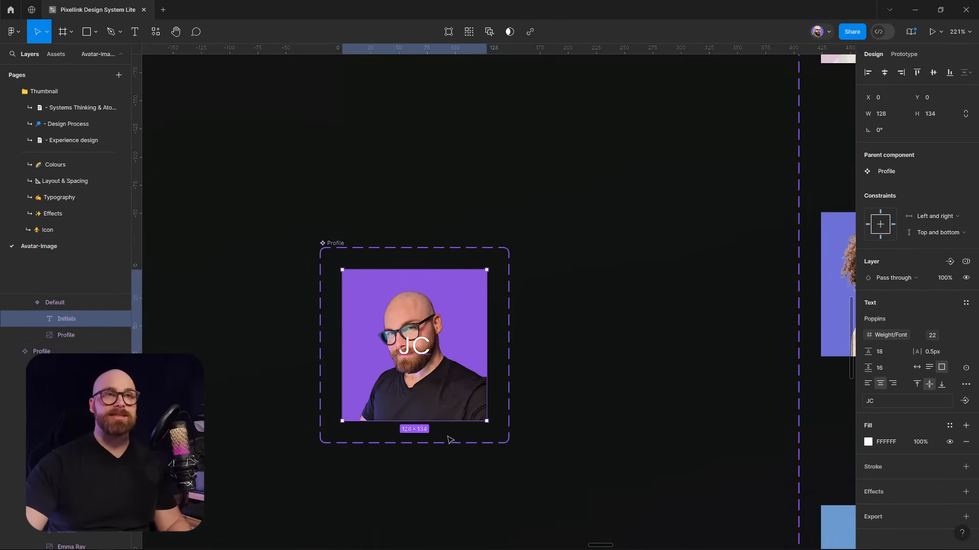
pyautogui.click(965, 262)
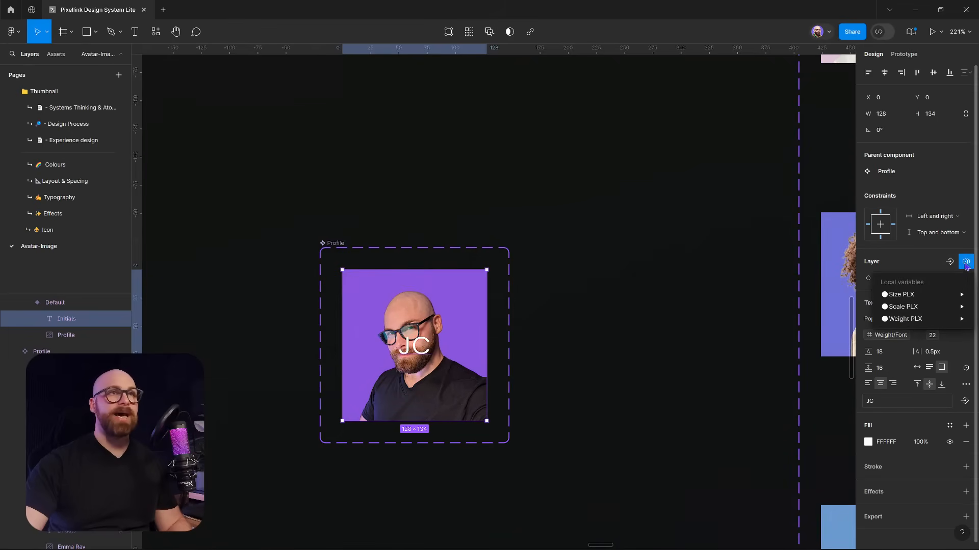
pyautogui.click(654, 236)
pyautogui.click(624, 168)
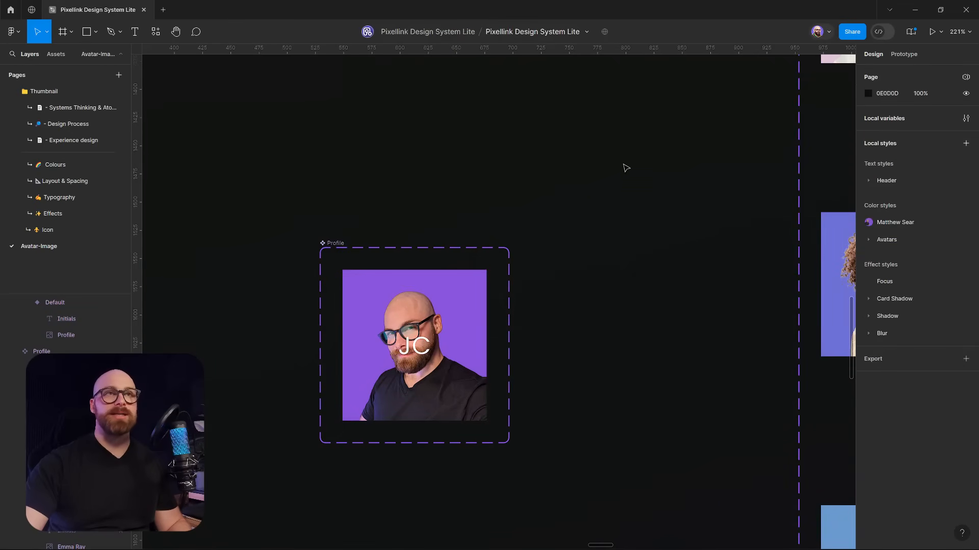
pyautogui.click(966, 118)
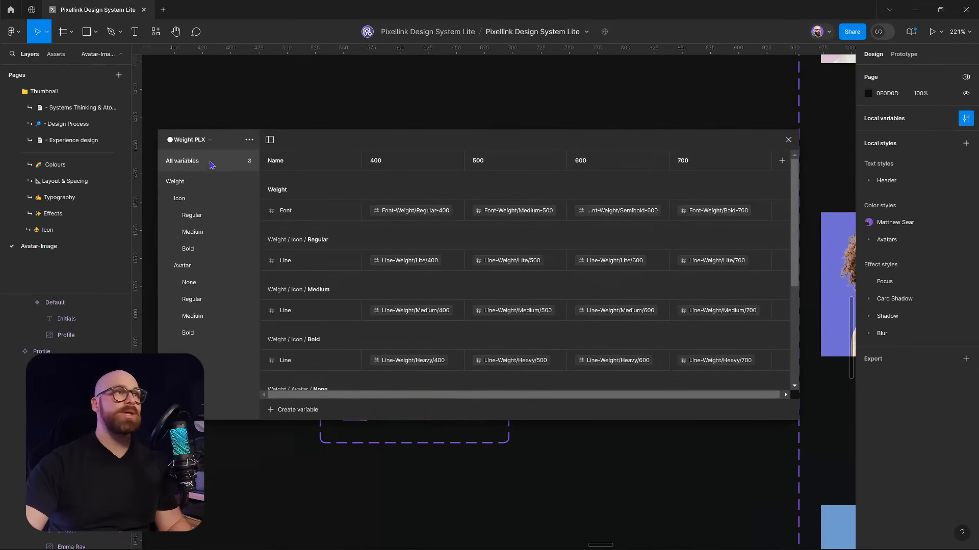
pyautogui.click(190, 141)
pyautogui.click(206, 196)
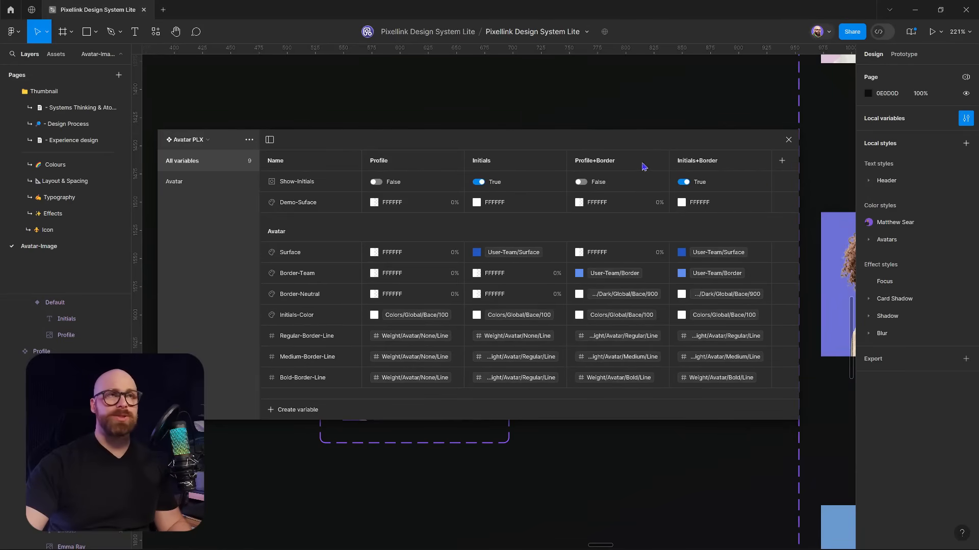
pyautogui.click(788, 139)
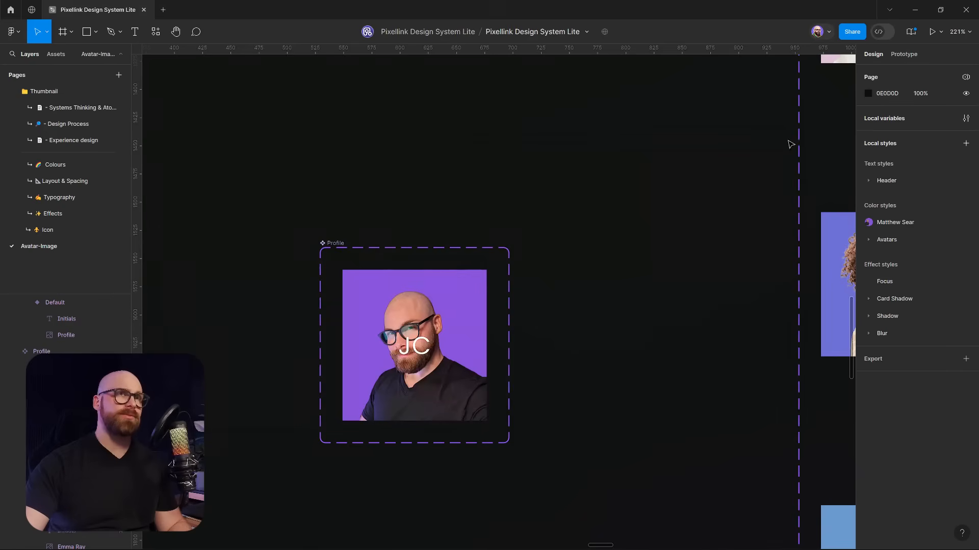
pyautogui.click(423, 349)
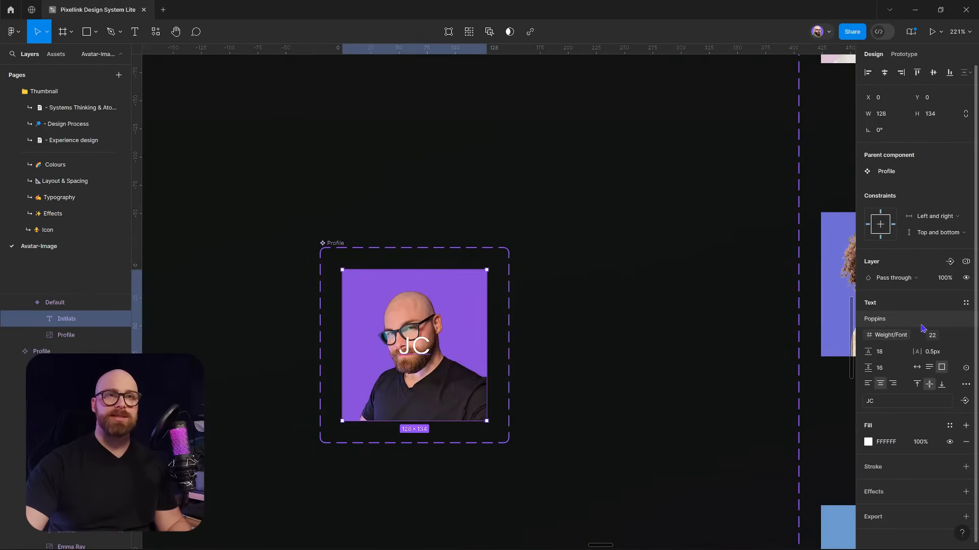
pyautogui.click(966, 278)
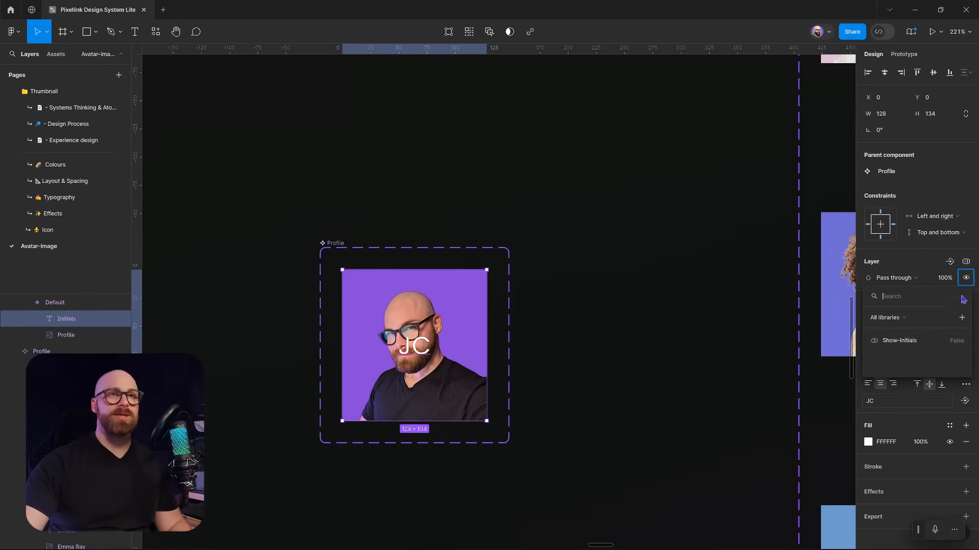
# Bind Initials visibility to Show-Initials and set the Default variant to Avatar PLX Initials mode
pyautogui.click(900, 341)
pyautogui.click(531, 361)
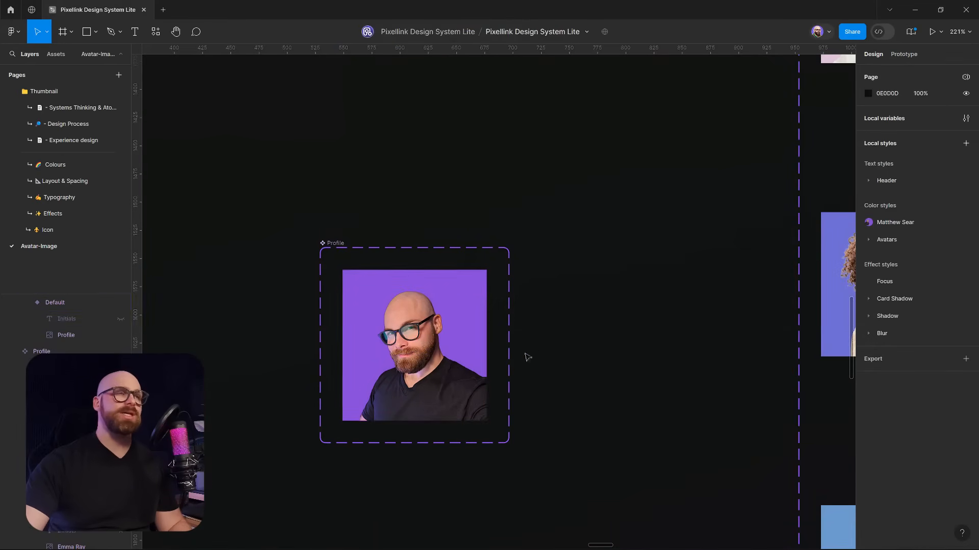
pyautogui.click(427, 333)
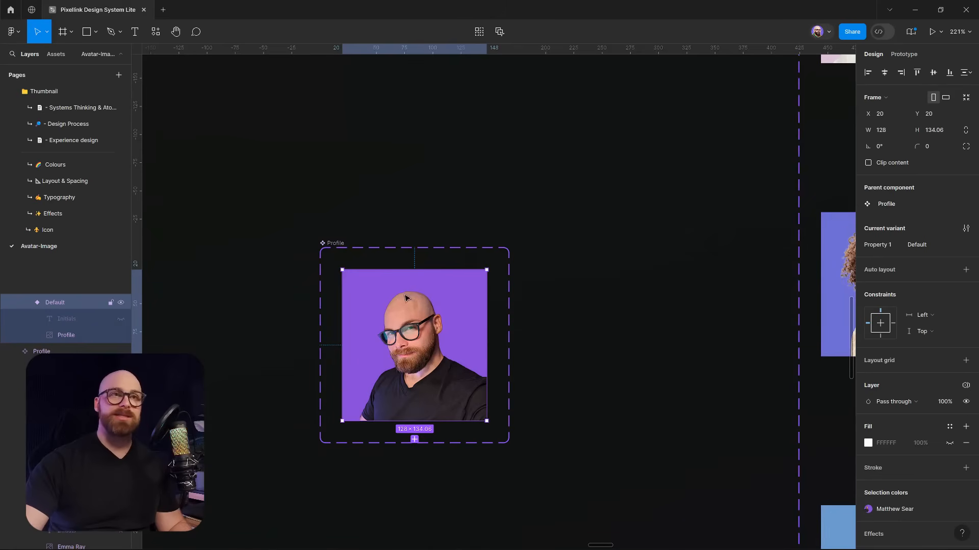
pyautogui.click(966, 386)
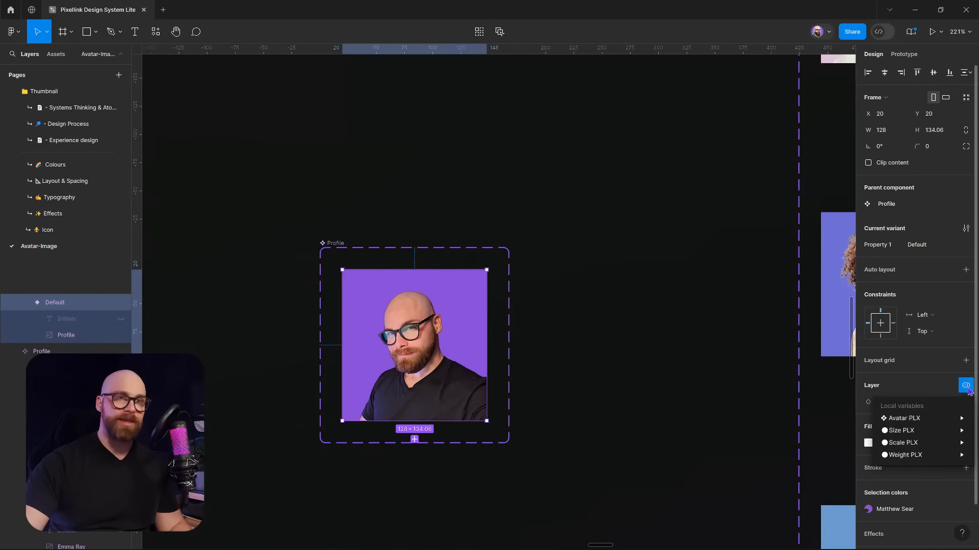
pyautogui.moveTo(924, 421)
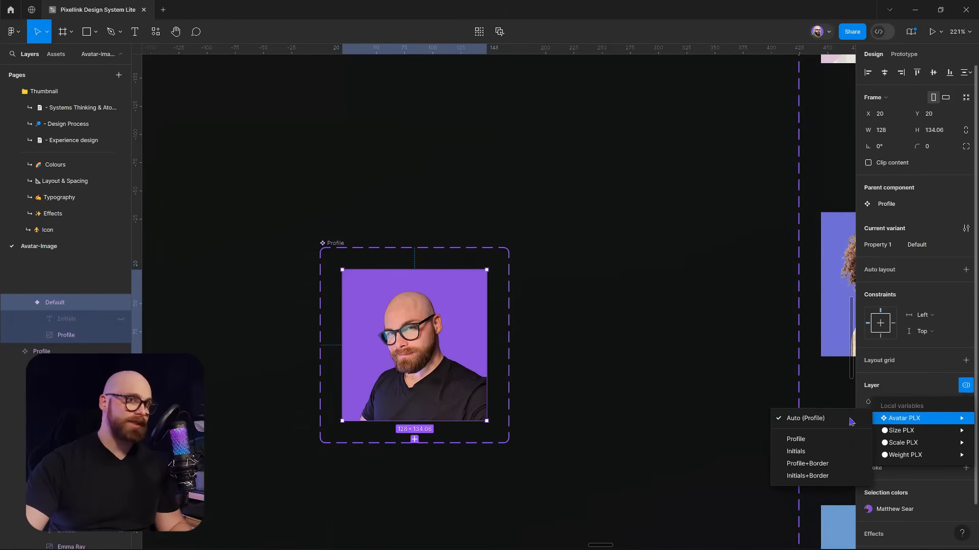
pyautogui.click(811, 452)
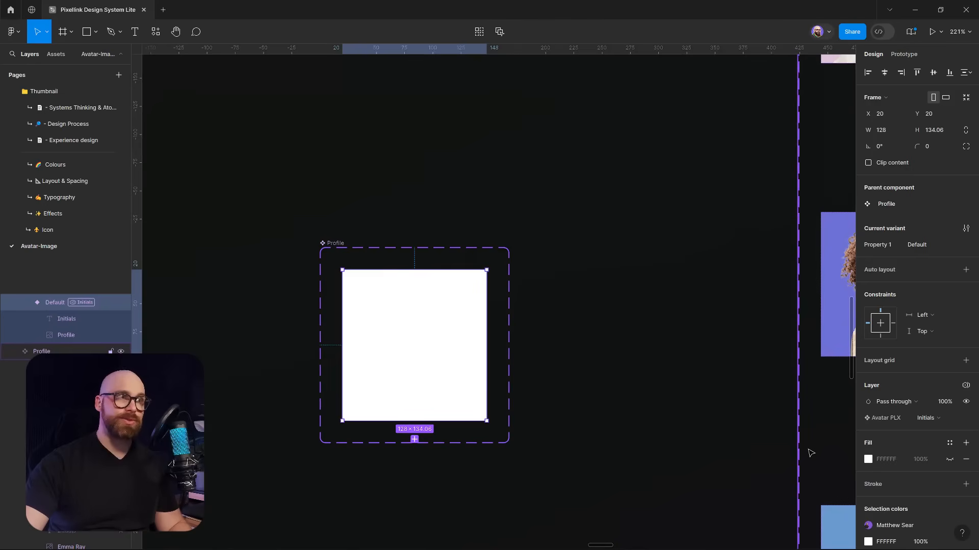
pyautogui.click(417, 351)
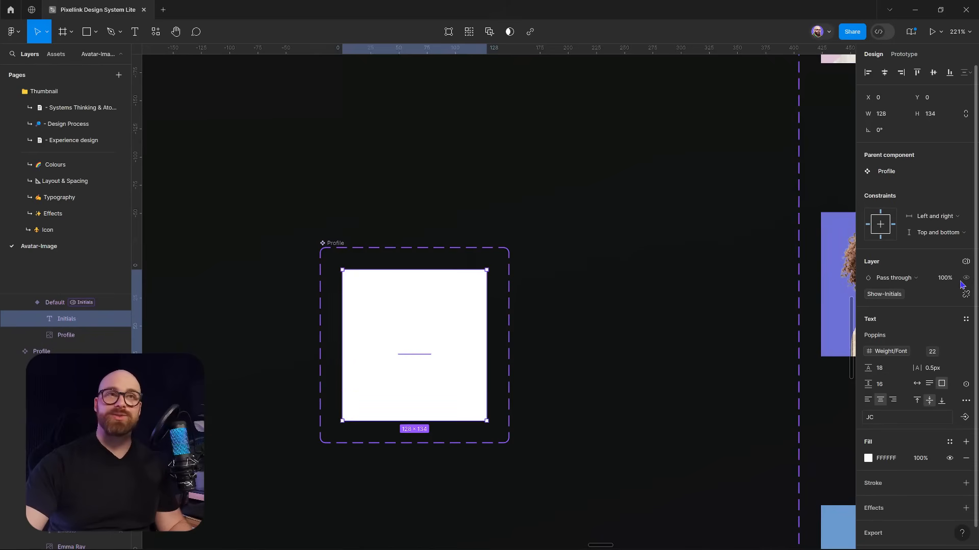
# Give the initials a temporary red fill and retype them as MS
pyautogui.click(867, 458)
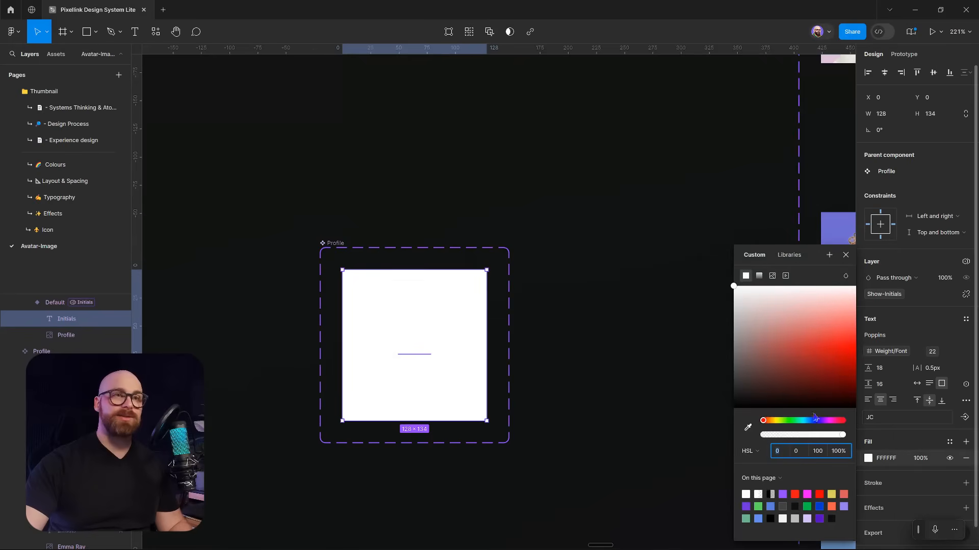
pyautogui.click(819, 356)
pyautogui.click(586, 333)
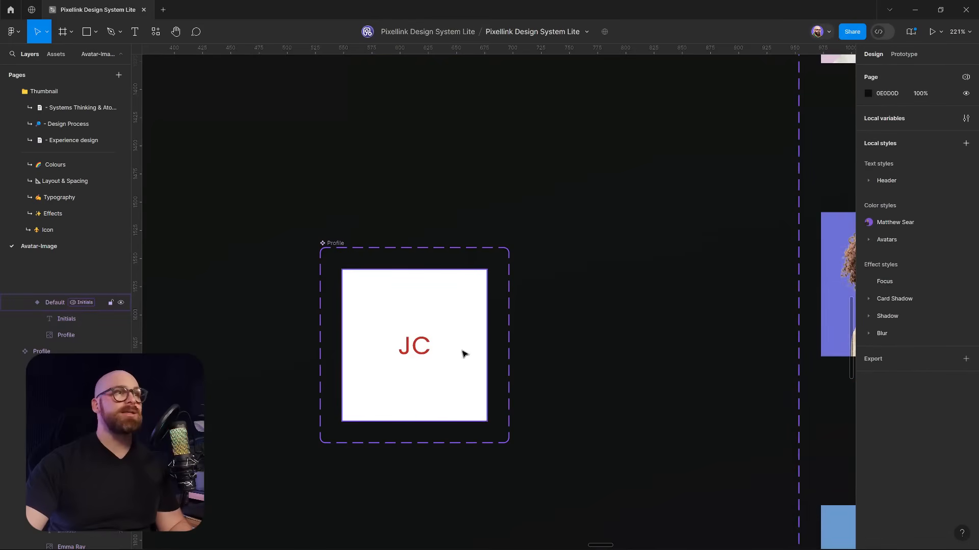
pyautogui.doubleClick(426, 350)
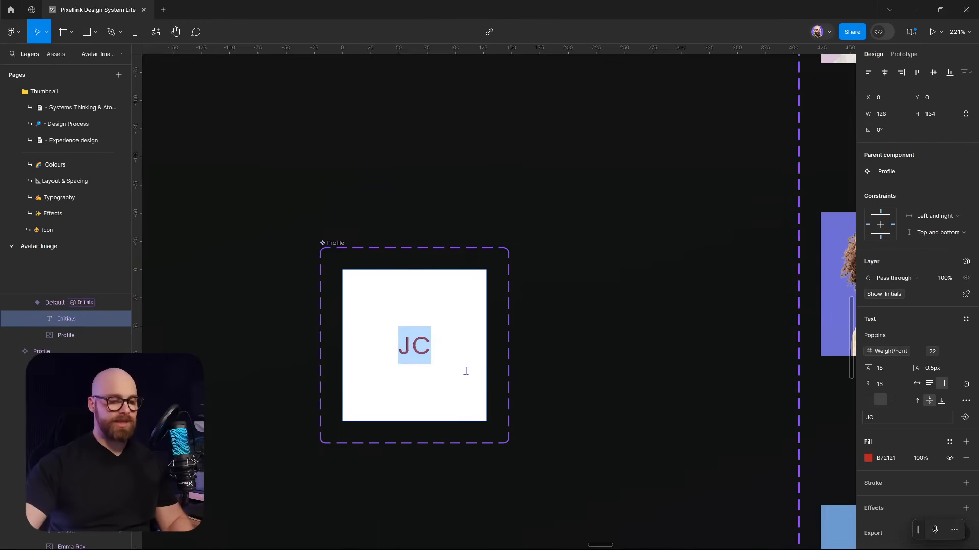
pyautogui.write('M')
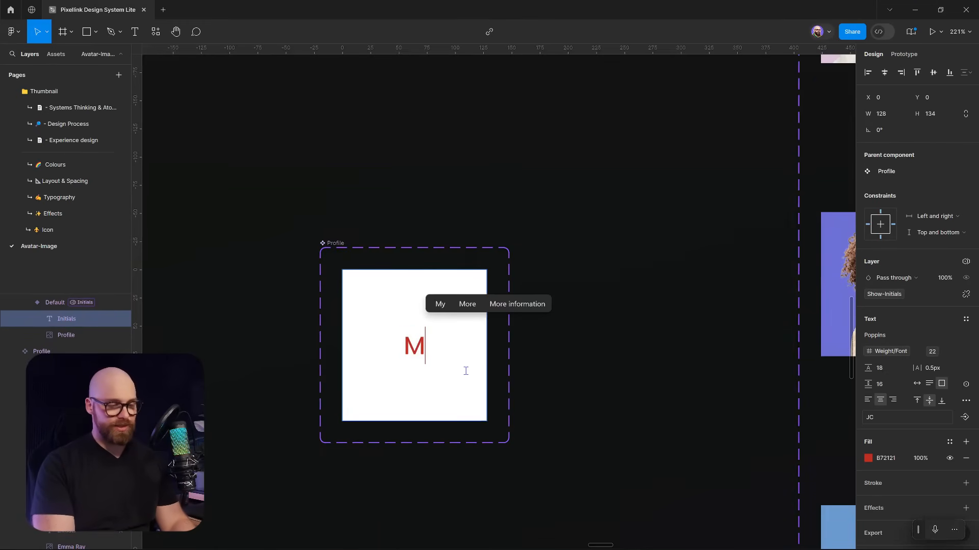
pyautogui.write('S')
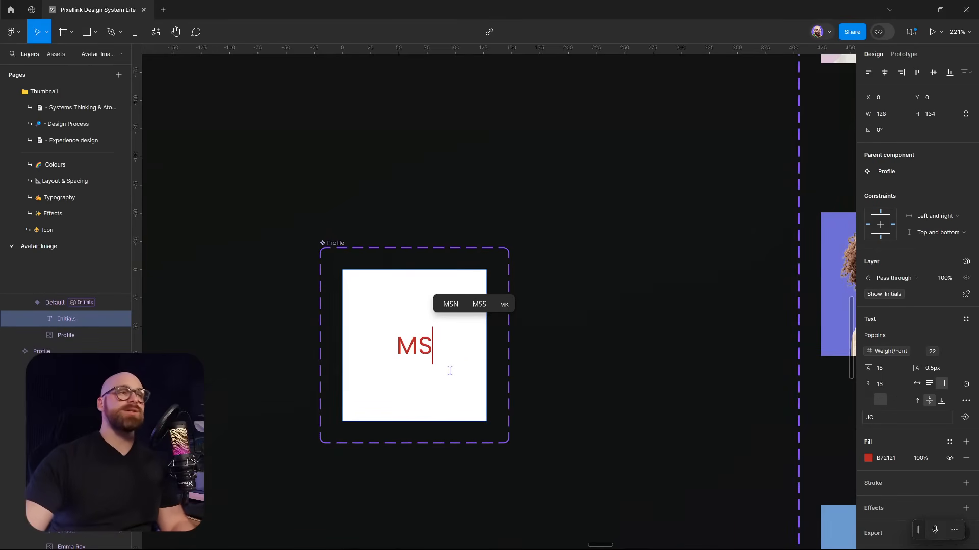
pyautogui.press('Escape')
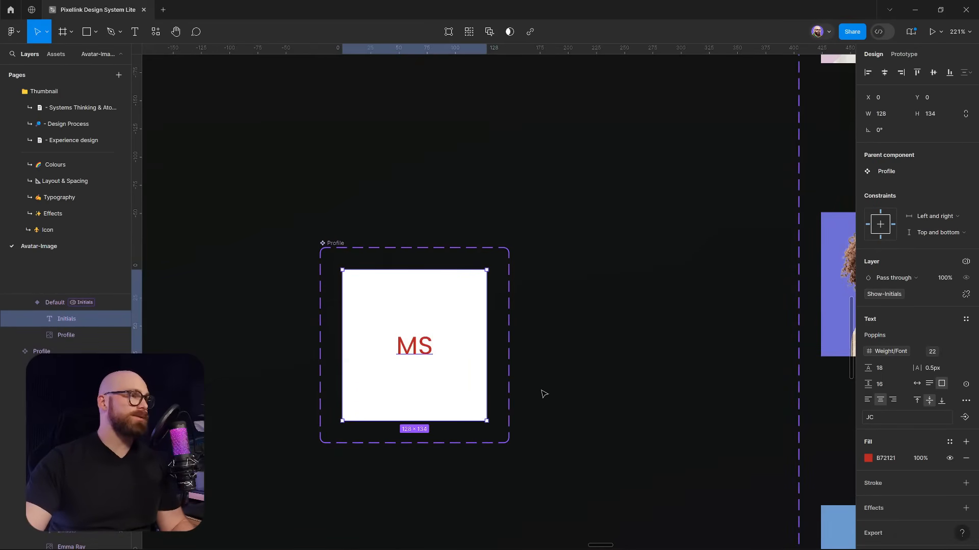
# Bind the initials' fill to the Avatar/Initials-Color library variable
pyautogui.click(868, 458)
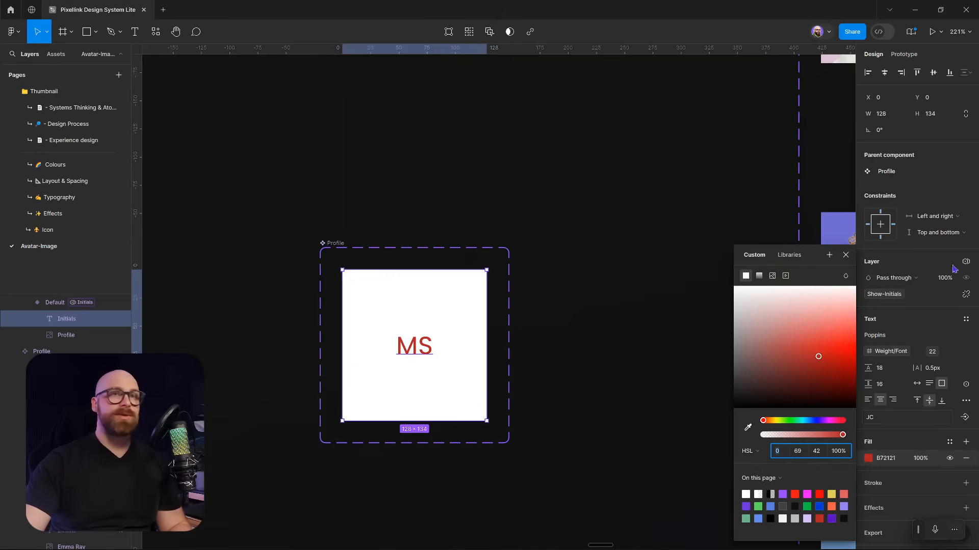
pyautogui.click(795, 256)
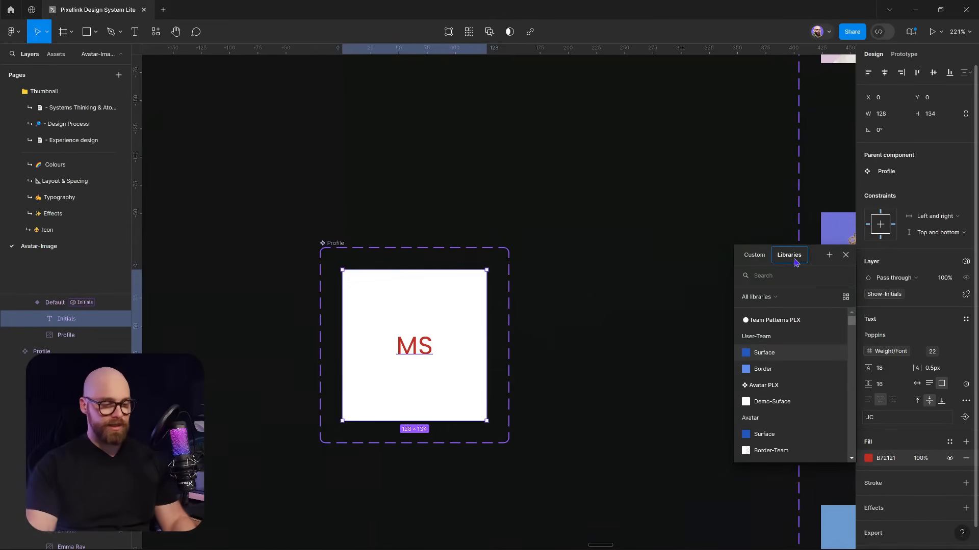
pyautogui.click(772, 278)
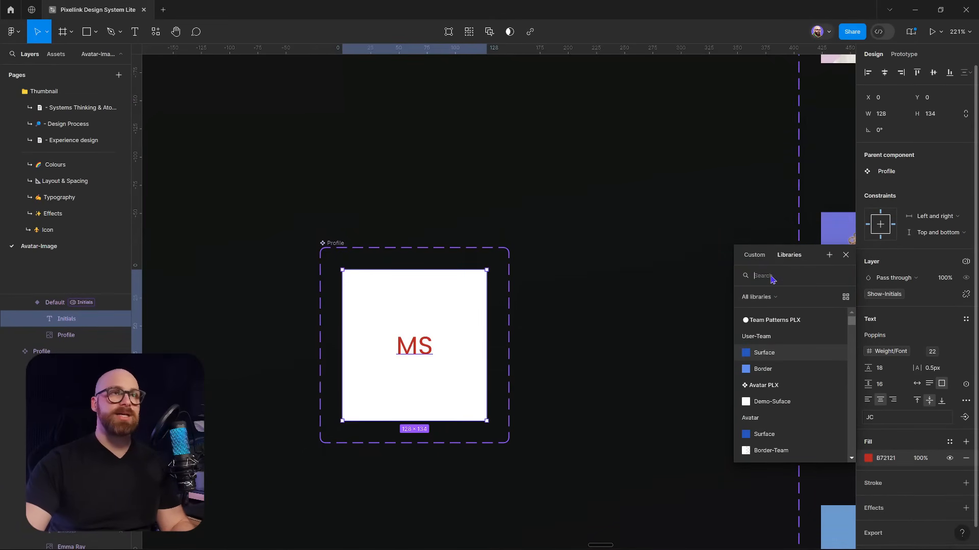
pyautogui.write('ava')
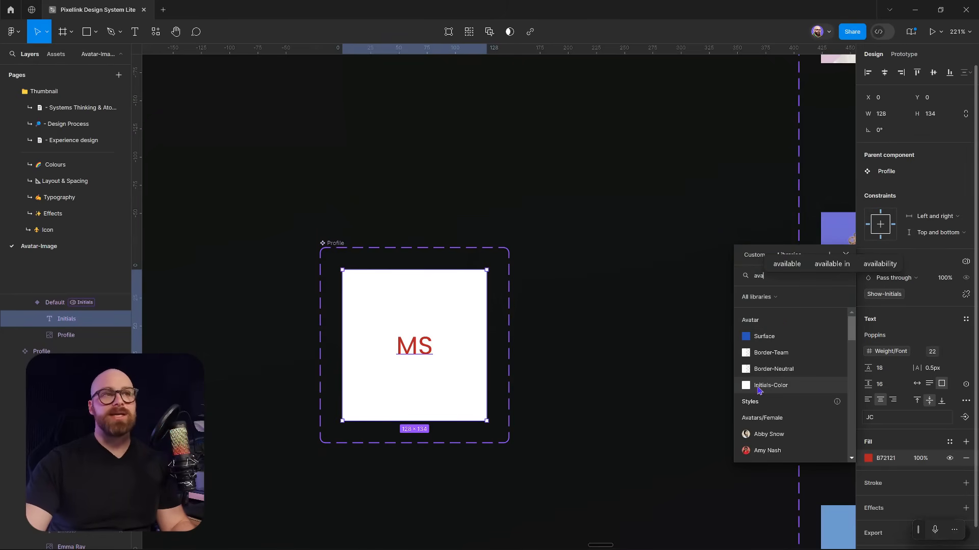
pyautogui.click(785, 388)
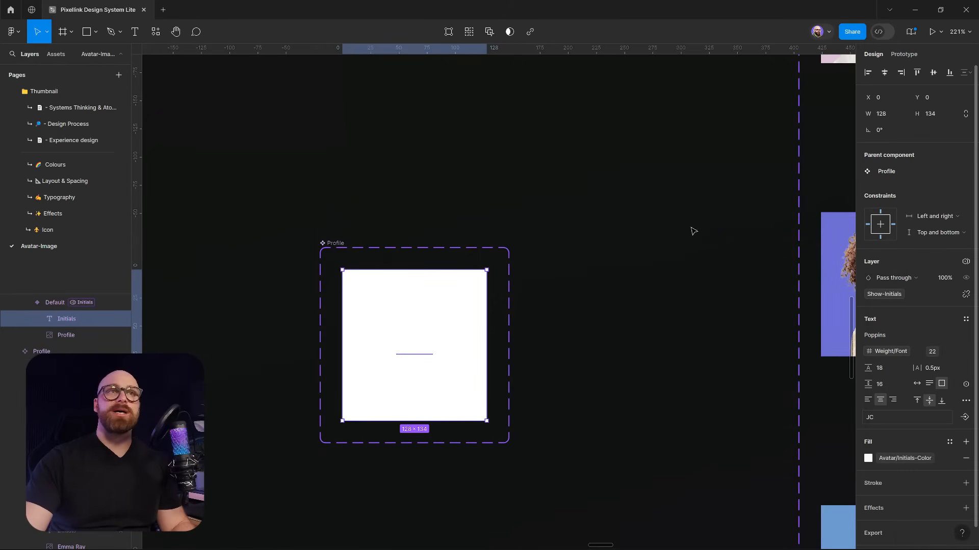
pyautogui.click(722, 233)
pyautogui.click(966, 118)
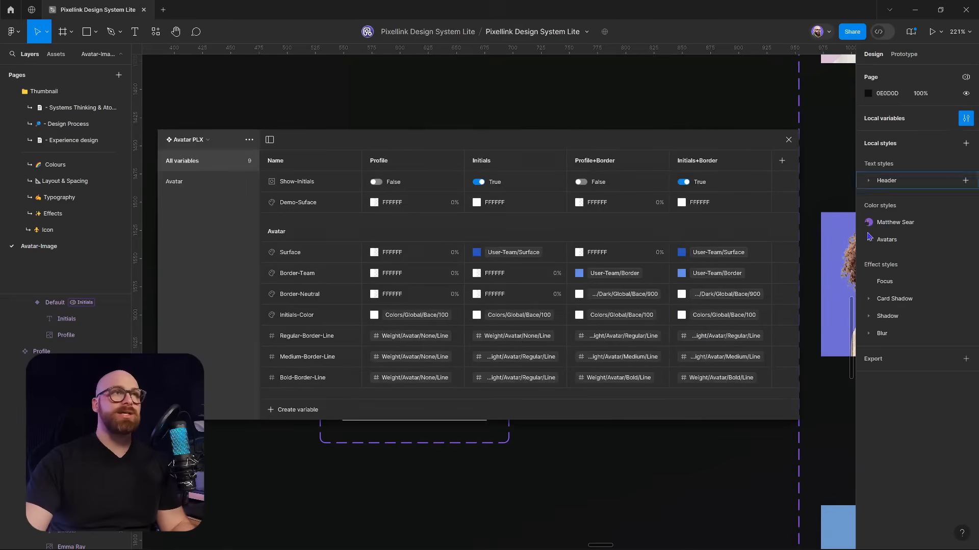
# Inspect Demo-Suface's Initials values, browse Team Patterns PLX, and return to Avatar PLX
pyautogui.click(476, 203)
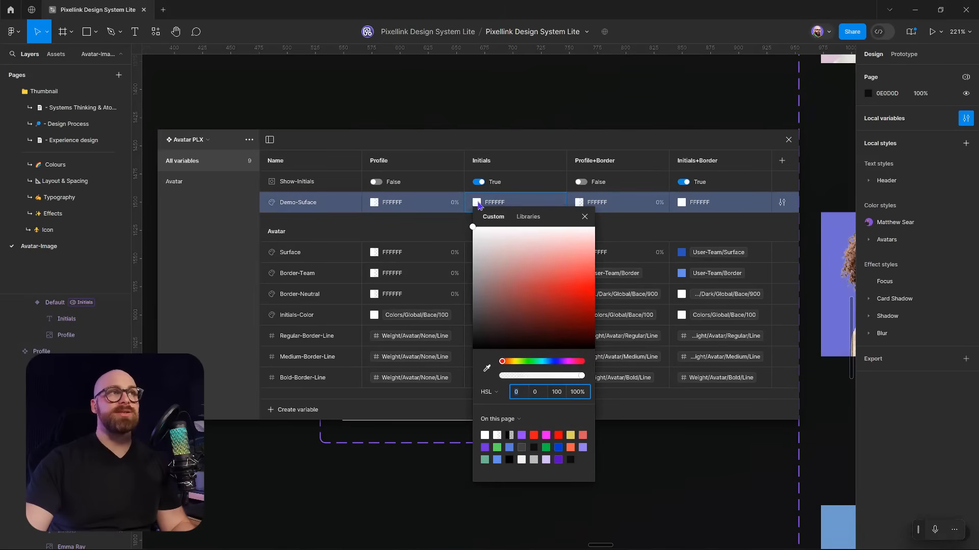
pyautogui.click(584, 217)
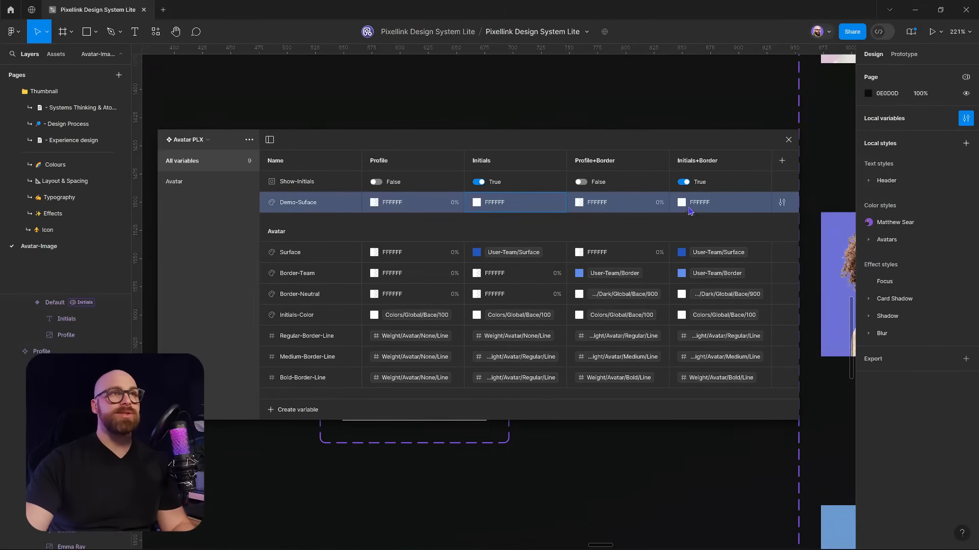
pyautogui.click(715, 253)
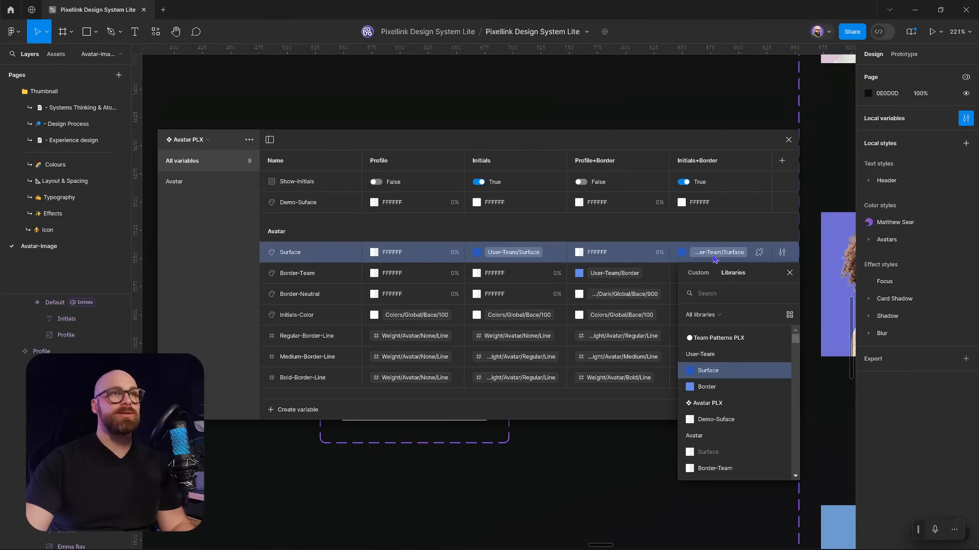
pyautogui.click(196, 141)
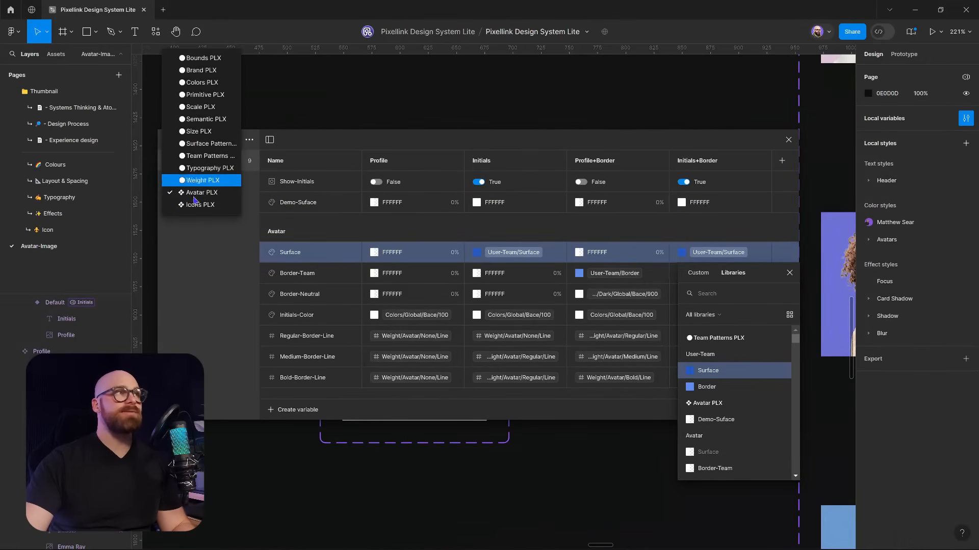
pyautogui.click(204, 156)
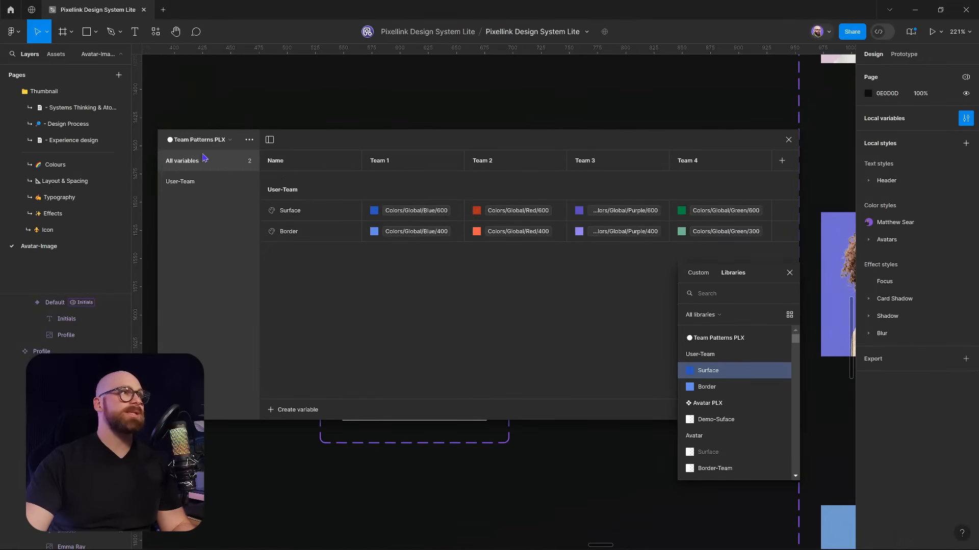
pyautogui.click(557, 302)
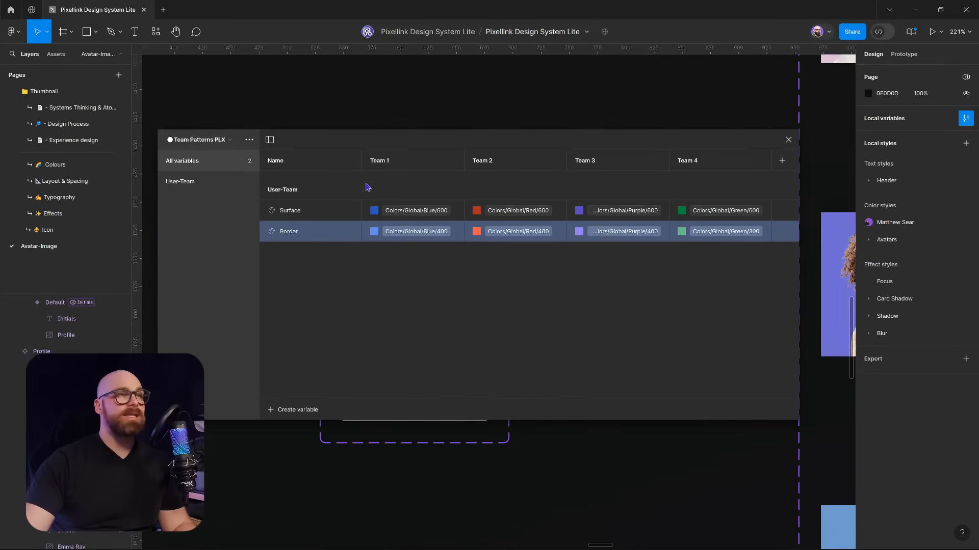
pyautogui.click(211, 141)
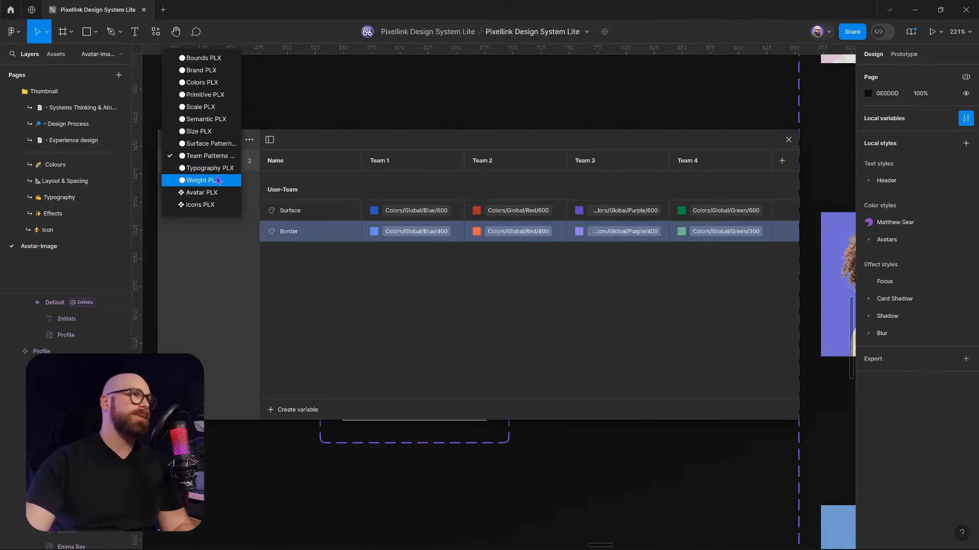
pyautogui.click(201, 192)
# Alias Demo-Suface's Initials and Initials+Border values to User-Team/Surface
pyautogui.click(332, 208)
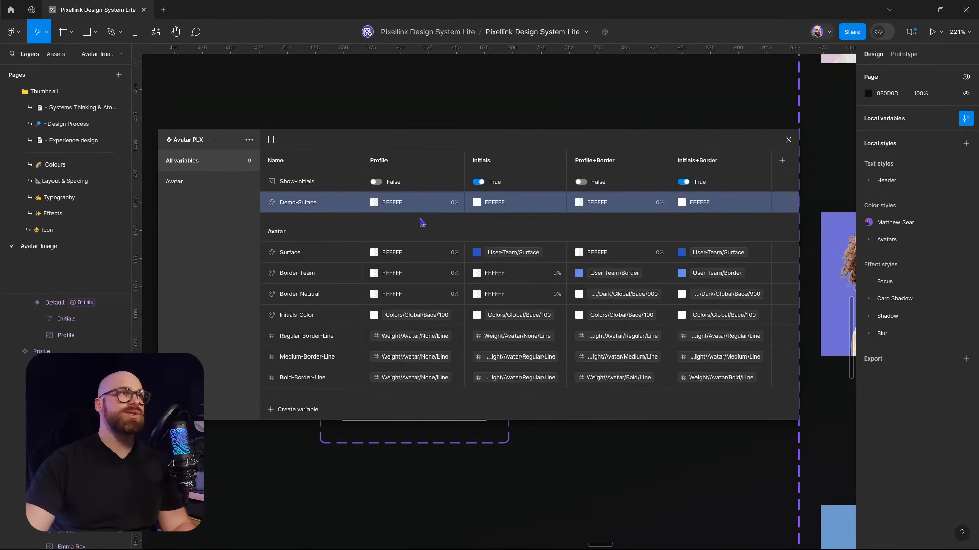
pyautogui.rightClick(514, 208)
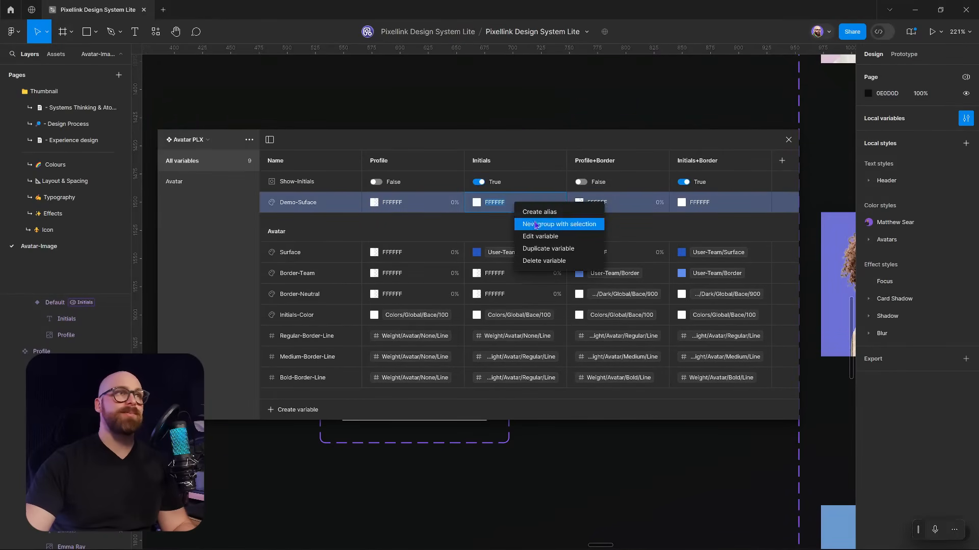
pyautogui.click(540, 213)
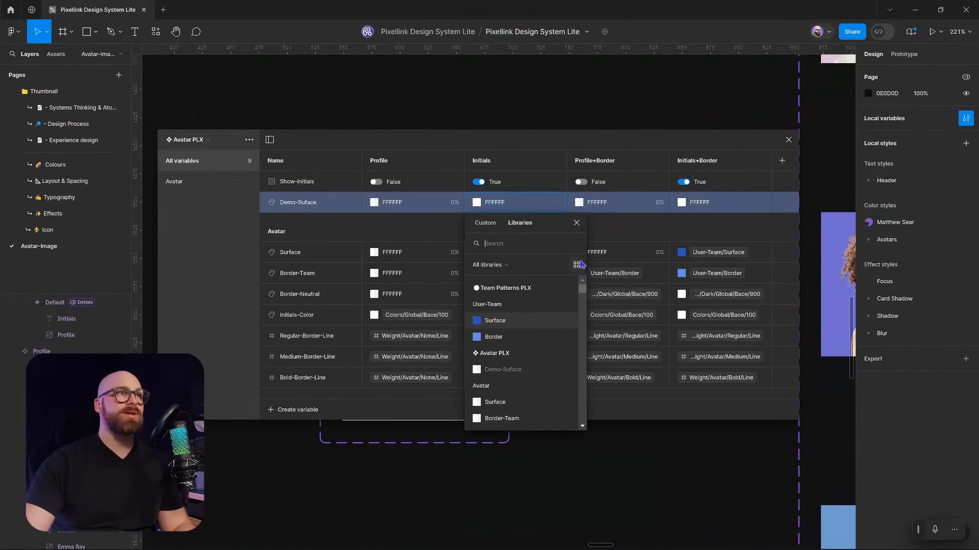
pyautogui.click(502, 322)
pyautogui.rightClick(723, 203)
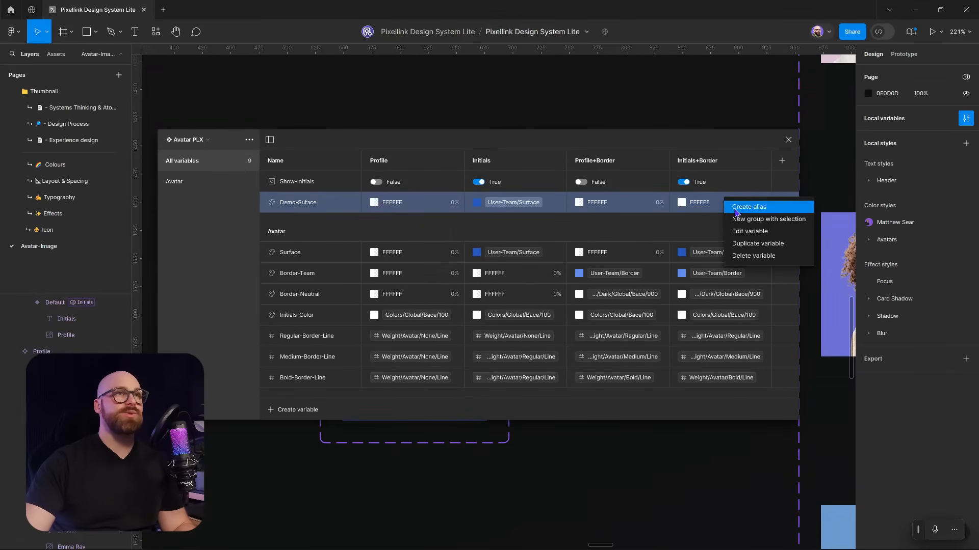
pyautogui.click(735, 213)
pyautogui.click(724, 321)
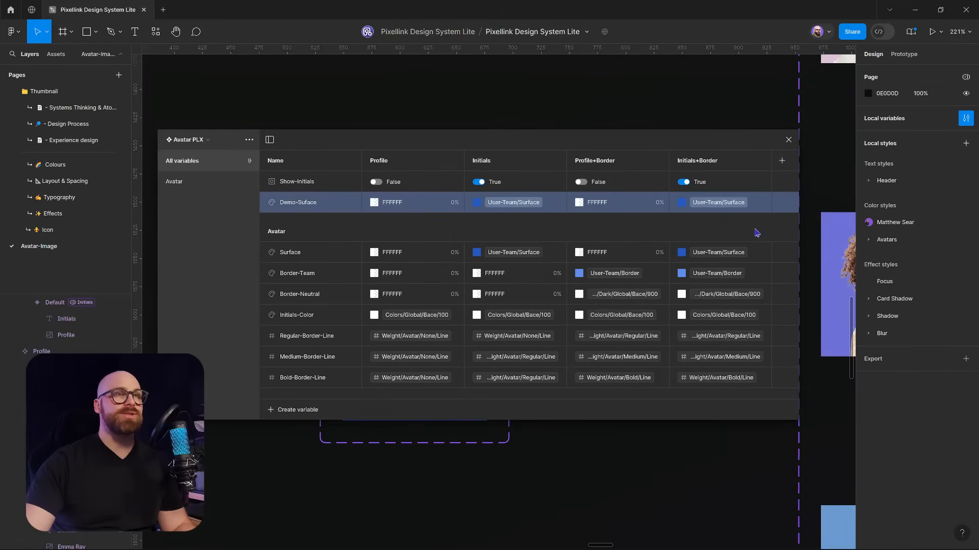
# Move the variables panel aside and select the Default variant, now showing MS on blue
pyautogui.moveTo(716, 147); pyautogui.dragTo(858, 82)
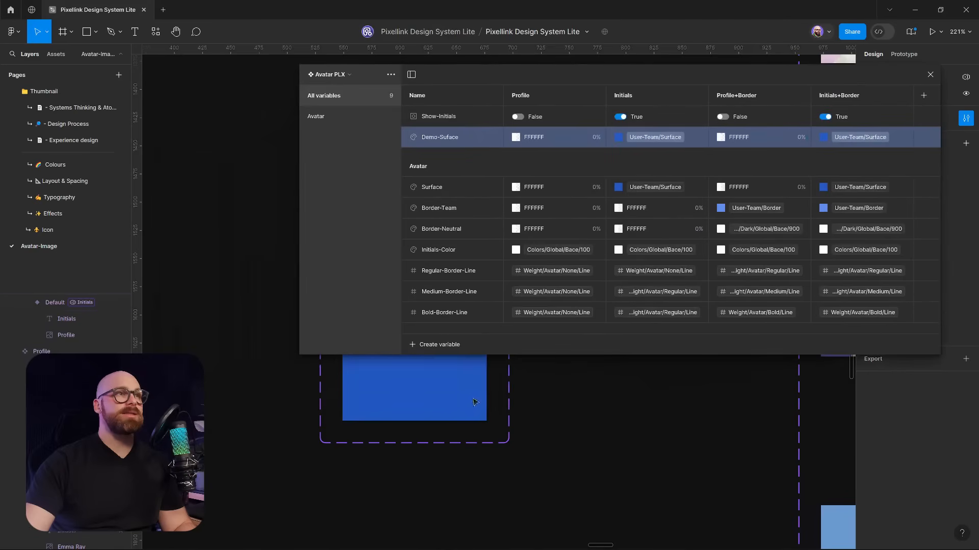
pyautogui.moveTo(628, 419); pyautogui.dragTo(745, 472)
pyautogui.moveTo(679, 438); pyautogui.dragTo(377, 323)
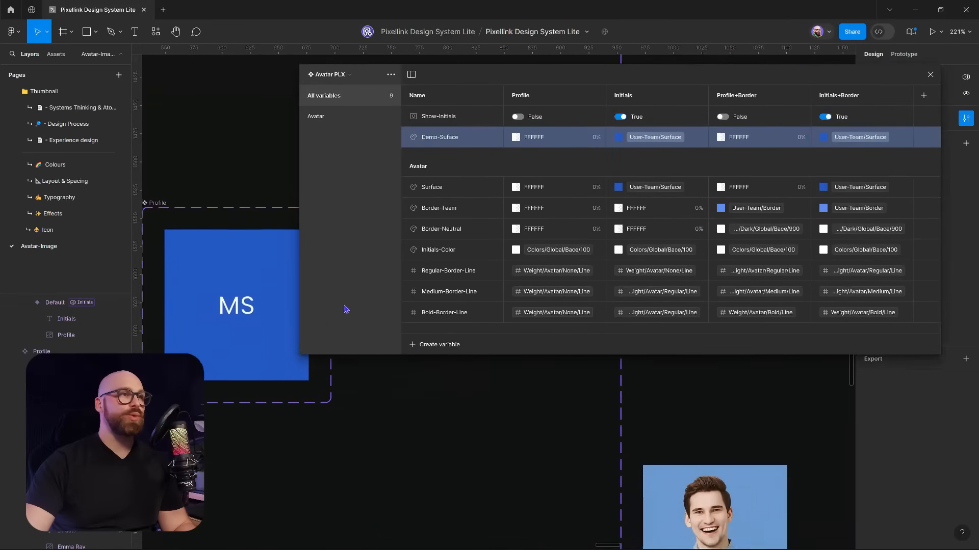
pyautogui.moveTo(501, 75); pyautogui.dragTo(526, 351)
pyautogui.moveTo(181, 254); pyautogui.dragTo(385, 231)
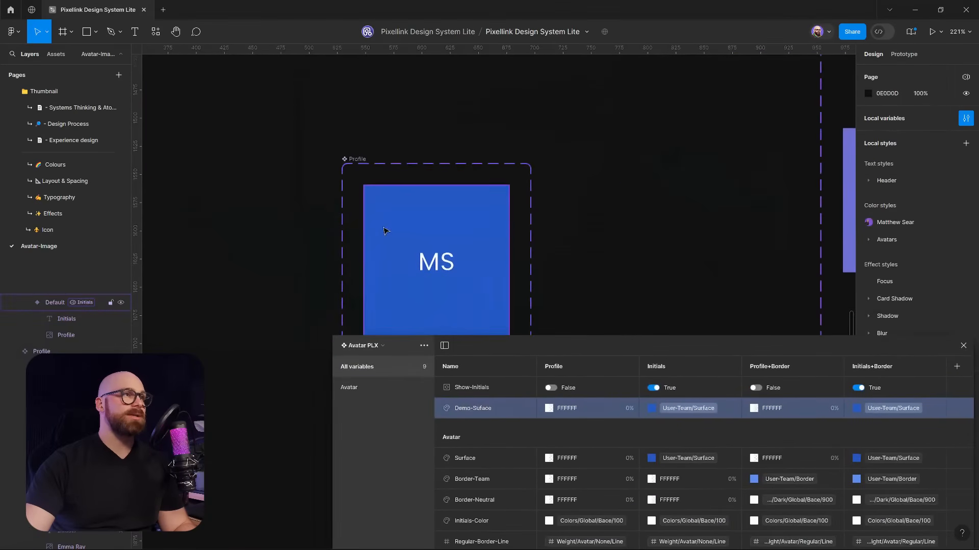
pyautogui.click(386, 232)
pyautogui.moveTo(794, 351); pyautogui.dragTo(559, 399)
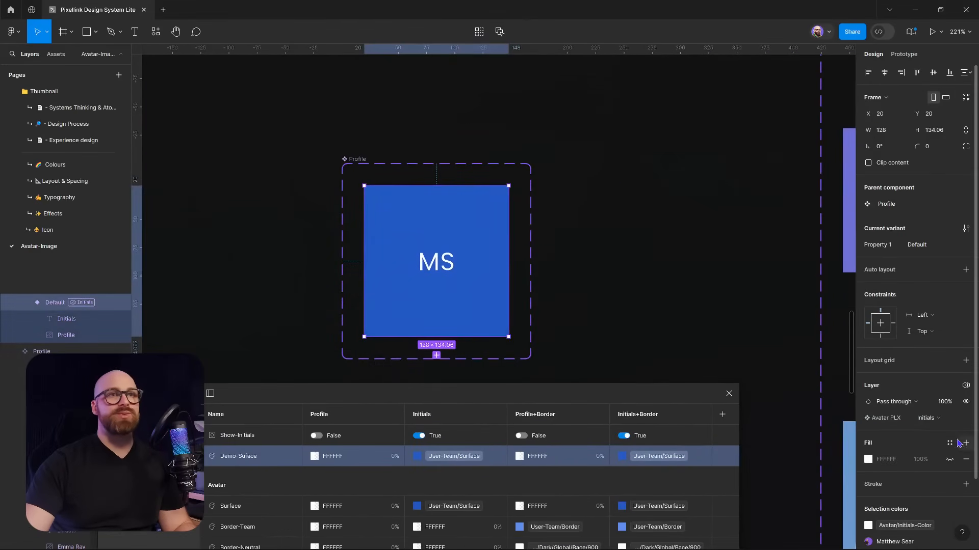
pyautogui.click(942, 419)
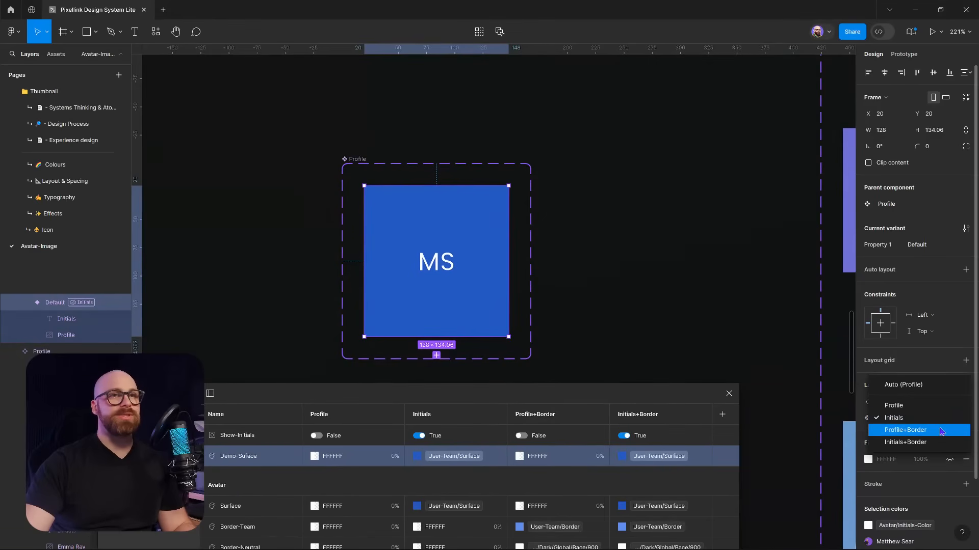
# Switch the Default avatar to Avatar PLX Profile mode, showing the photo on purple
pyautogui.click(922, 406)
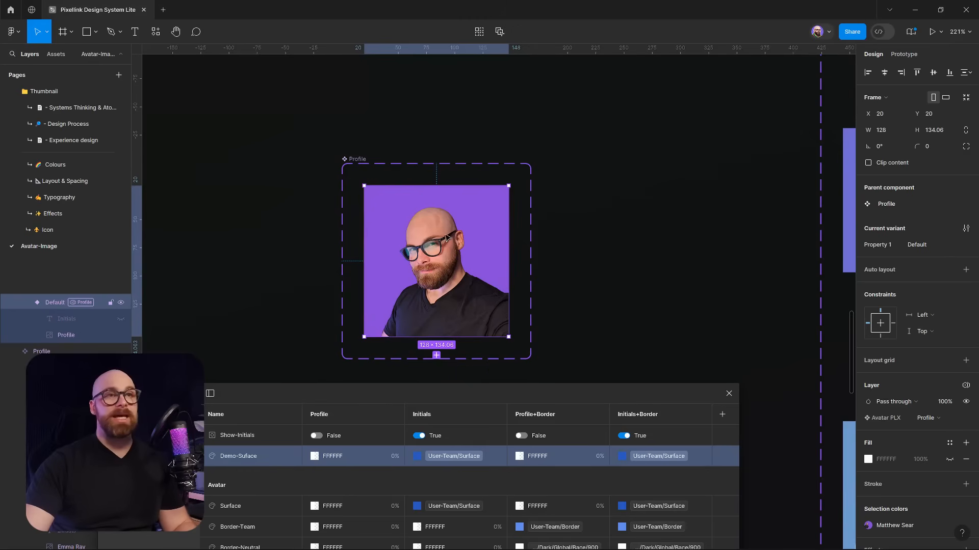
pyautogui.scroll(-2, 903, 300)
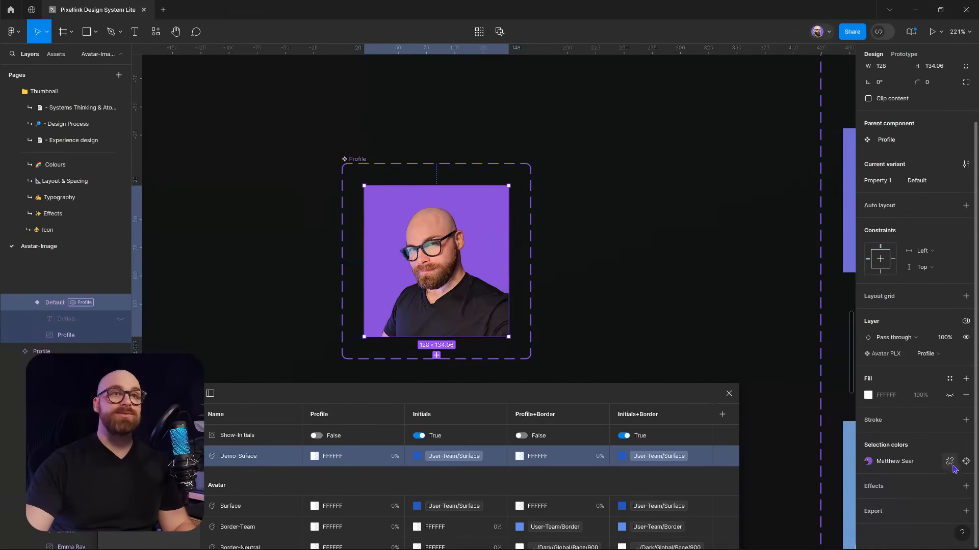
pyautogui.click(897, 462)
# Bind the photo colour style's purple 8748D8 fill to the User-Team/Surface library variable
pyautogui.click(829, 476)
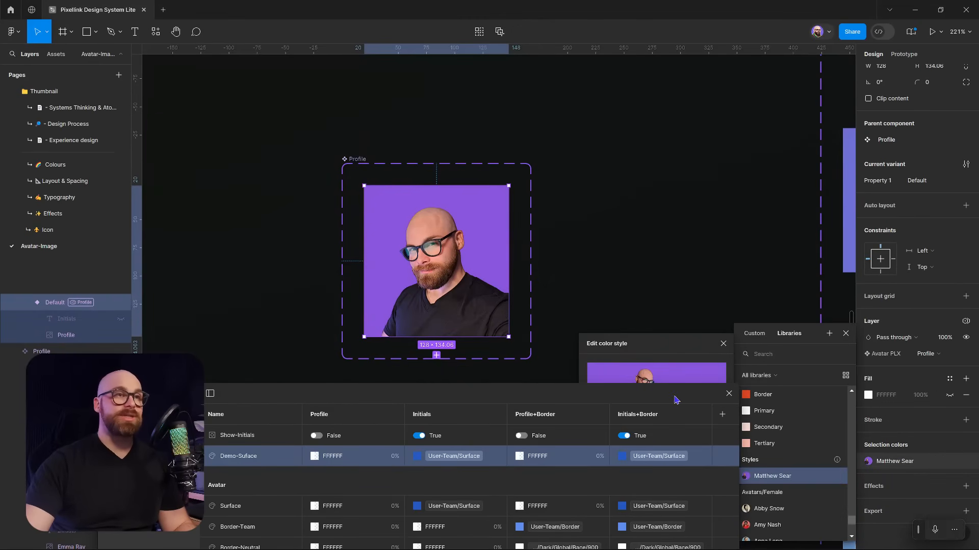
pyautogui.click(591, 530)
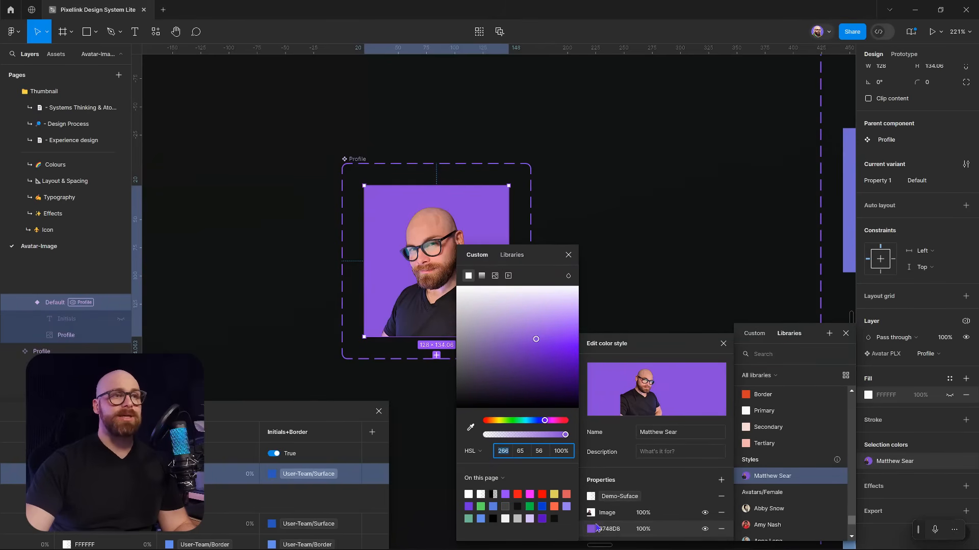
pyautogui.click(511, 255)
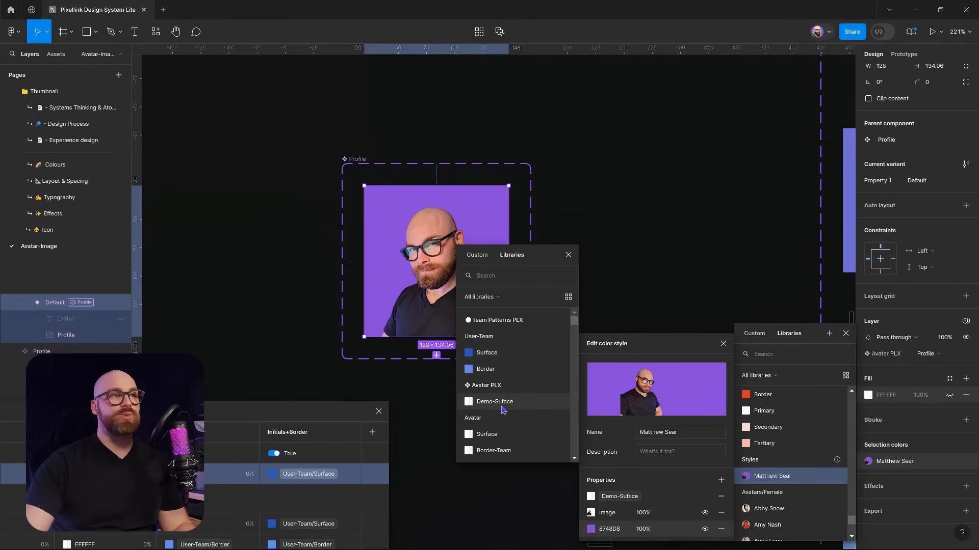
pyautogui.scroll(-3, 520, 415)
pyautogui.scroll(3, 530, 416)
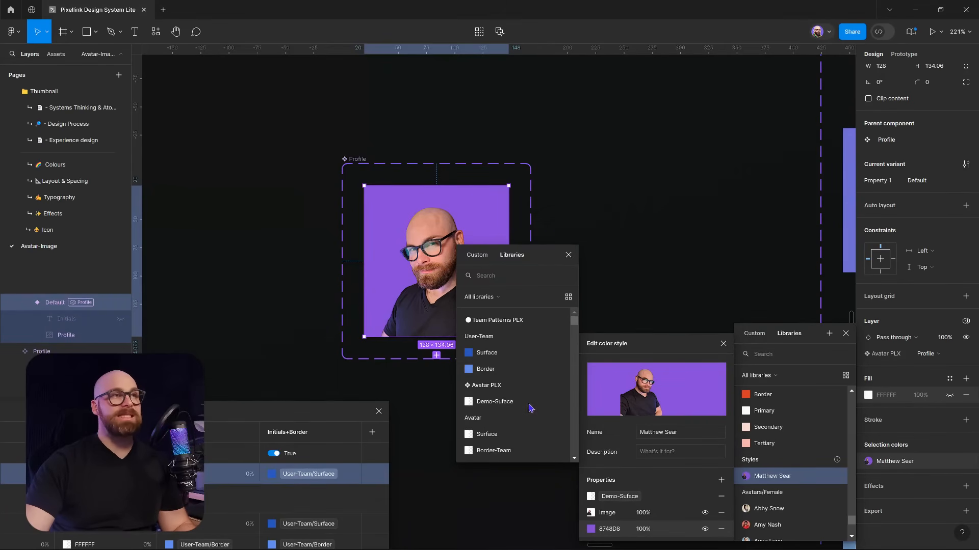
pyautogui.click(504, 358)
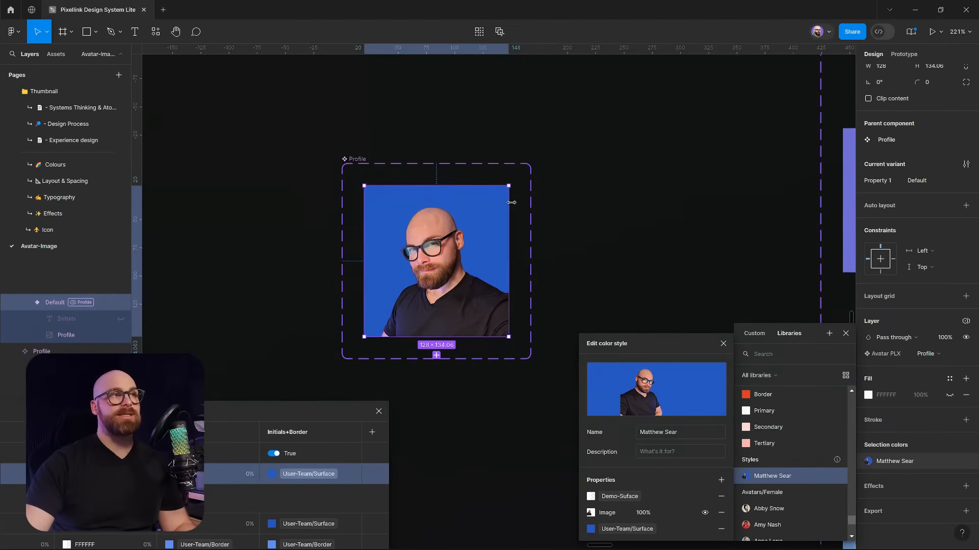
pyautogui.click(669, 284)
pyautogui.click(411, 202)
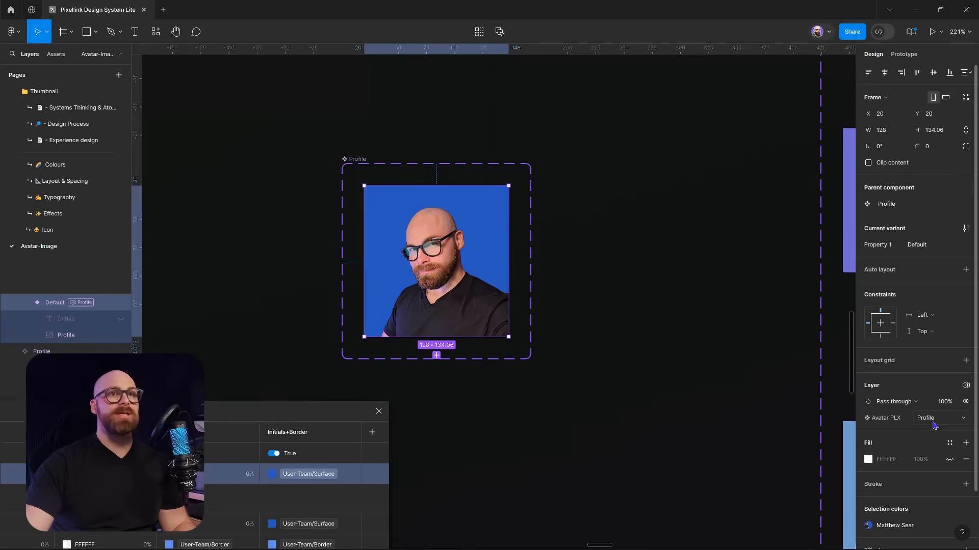
# Preview the avatar in Initials mode, then switch it back to Profile mode
pyautogui.click(951, 419)
pyautogui.click(926, 431)
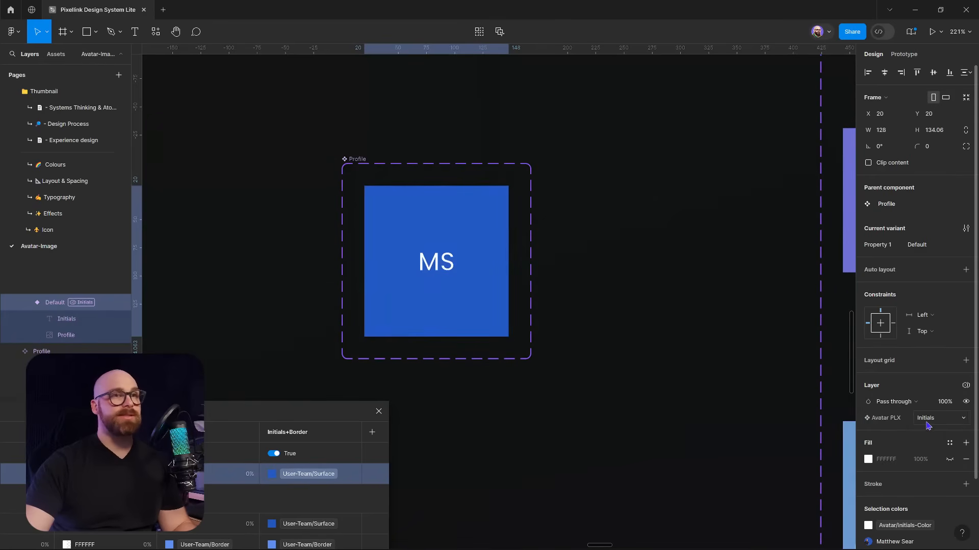
pyautogui.click(928, 419)
pyautogui.click(927, 406)
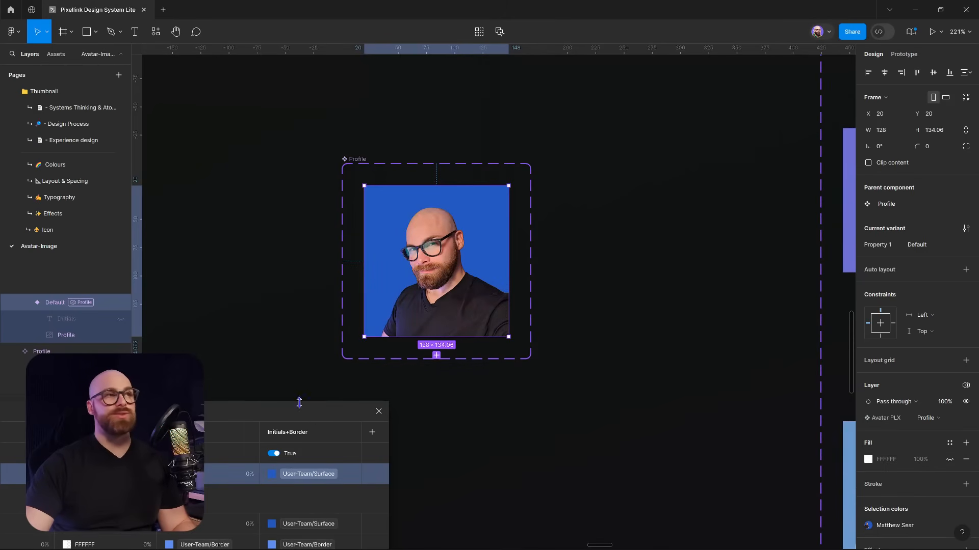
# Move the variables panel aside and close it
pyautogui.moveTo(299, 403); pyautogui.dragTo(683, 304)
pyautogui.click(758, 298)
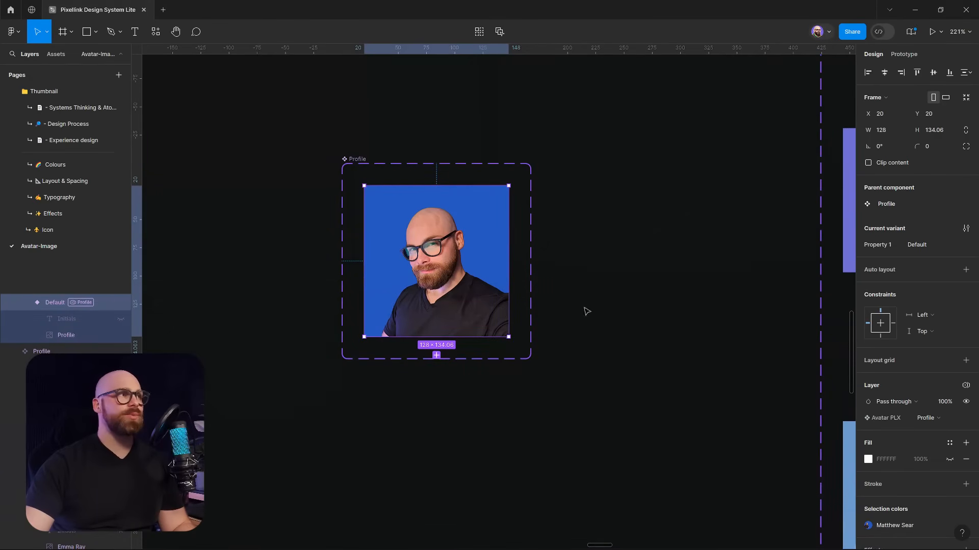
pyautogui.moveTo(619, 315); pyautogui.dragTo(700, 307)
# Zoom out and pan across the canvas to inspect the Profile-Image frame
pyautogui.scroll(-3, 649, 307)
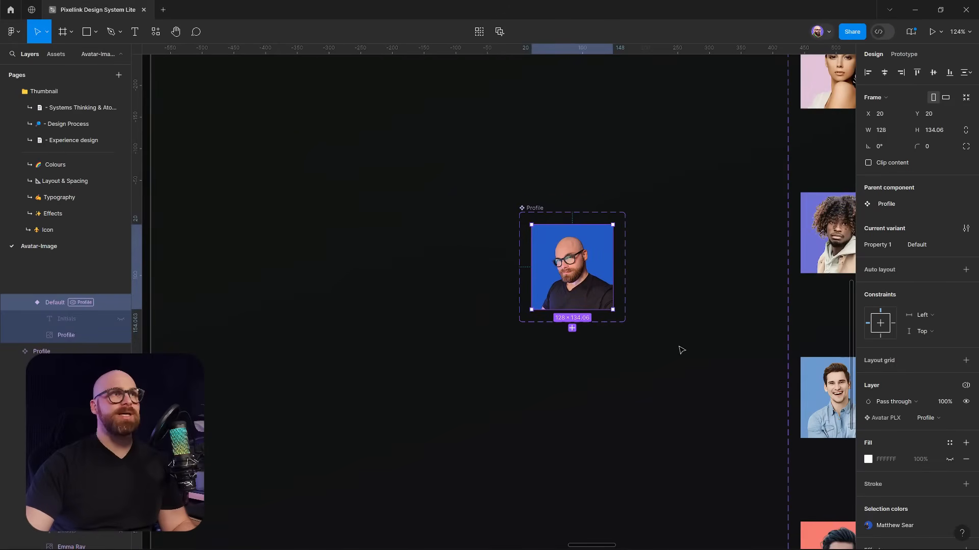
pyautogui.moveTo(636, 255); pyautogui.dragTo(485, 259)
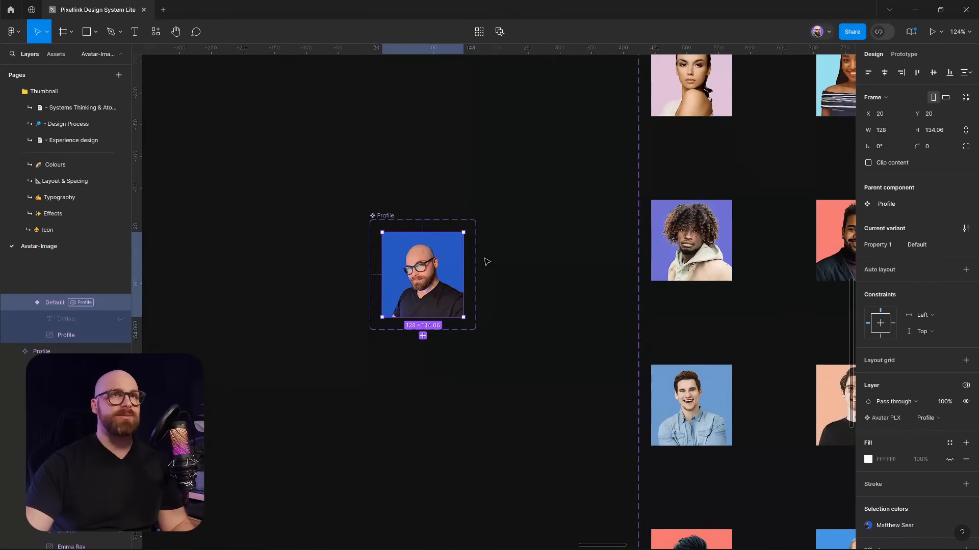
pyautogui.scroll(-1, 481, 260)
pyautogui.scroll(-8, 483, 264)
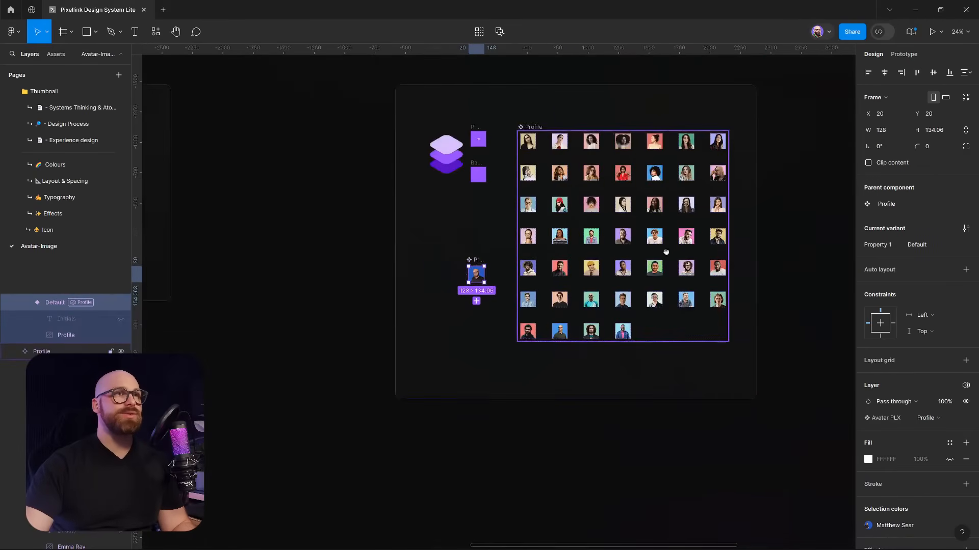
pyautogui.moveTo(748, 290); pyautogui.dragTo(85, 316)
pyautogui.scroll(6, 308, 171)
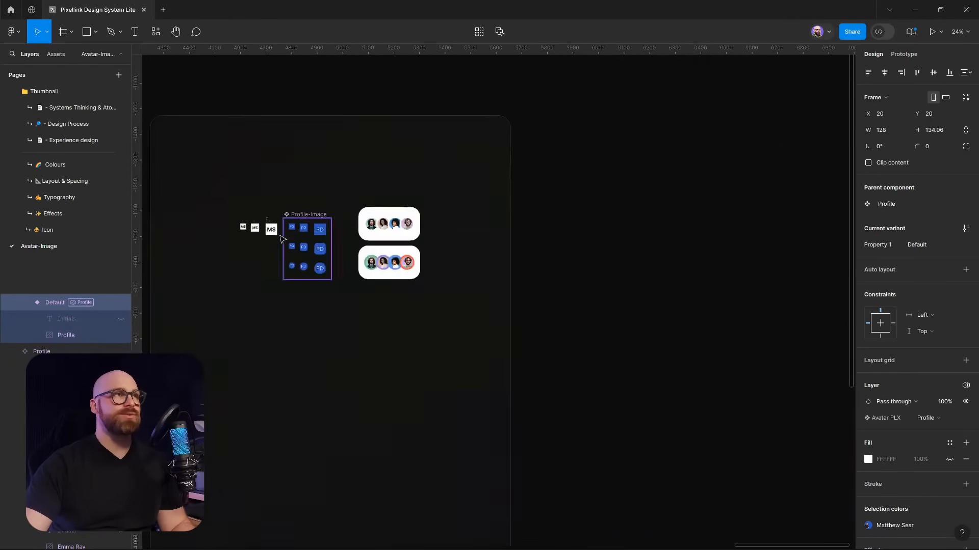
pyautogui.moveTo(328, 279); pyautogui.dragTo(438, 301)
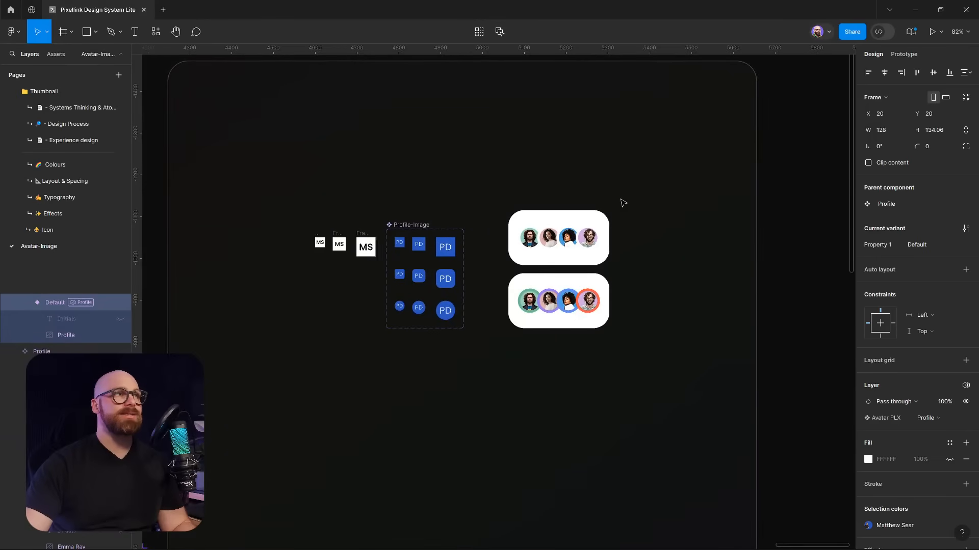
pyautogui.moveTo(736, 293); pyautogui.dragTo(762, 301)
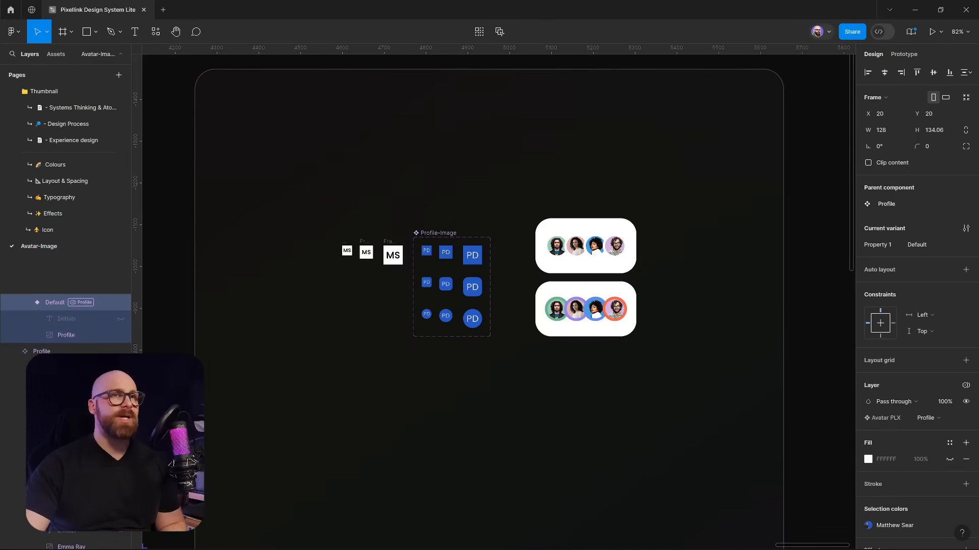
# Drag a Profile avatar instance into the right-hand frame beside the MS avatars
pyautogui.scroll(-2, 767, 286)
pyautogui.scroll(-5, 765, 284)
pyautogui.moveTo(420, 361); pyautogui.dragTo(559, 328)
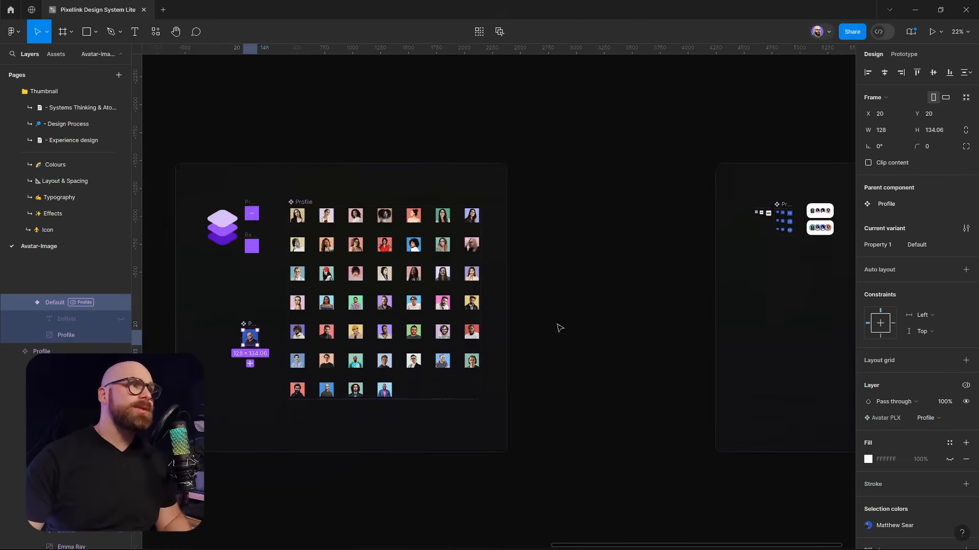
pyautogui.moveTo(252, 337); pyautogui.dragTo(378, 312)
pyautogui.moveTo(467, 335); pyautogui.dragTo(472, 222)
pyautogui.scroll(7, 470, 223)
# Inspect the PD avatar variants in both rows, then move the profile photo avatar down to x 298, y 602
pyautogui.moveTo(500, 255); pyautogui.dragTo(423, 230)
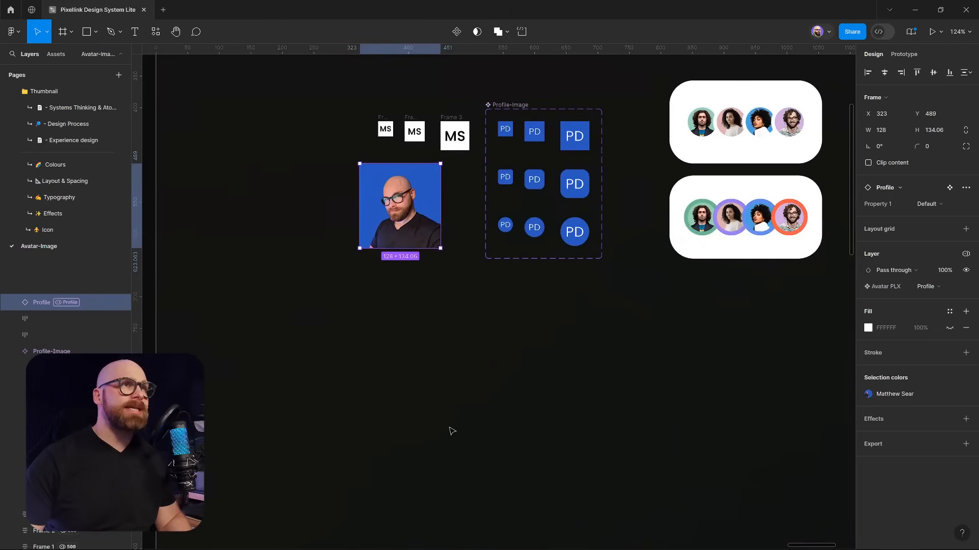
pyautogui.click(506, 131)
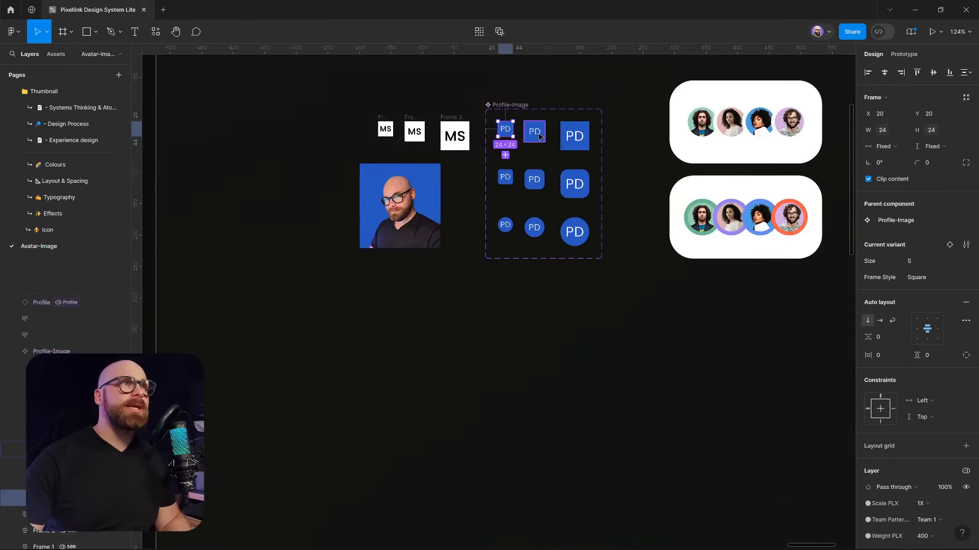
pyautogui.click(535, 132)
pyautogui.click(581, 135)
pyautogui.click(505, 177)
pyautogui.click(534, 180)
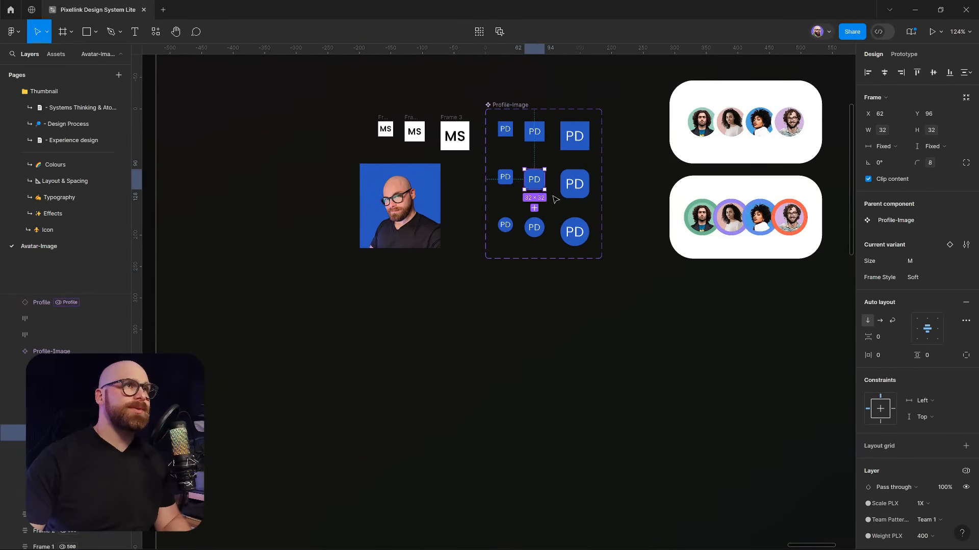
pyautogui.moveTo(399, 205); pyautogui.dragTo(382, 277)
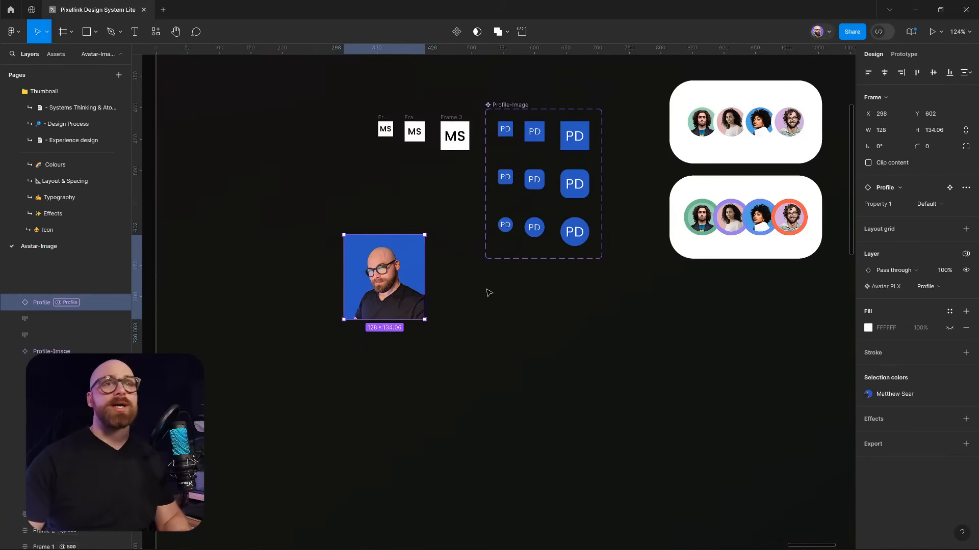
pyautogui.click(511, 290)
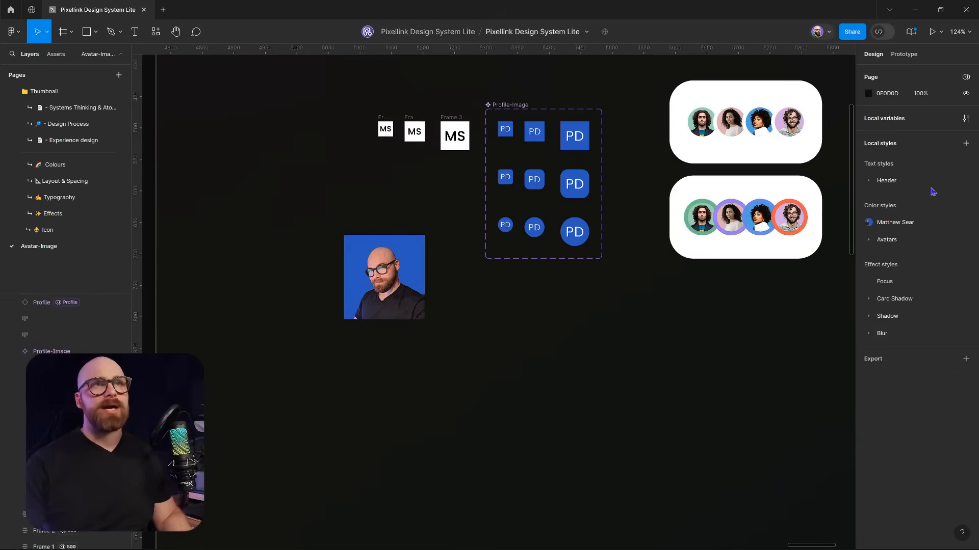
# Open the local variables window, move it higher, and switch to the Size PLX collection
pyautogui.scroll(-3, 622, 236)
pyautogui.moveTo(592, 234); pyautogui.dragTo(548, 264)
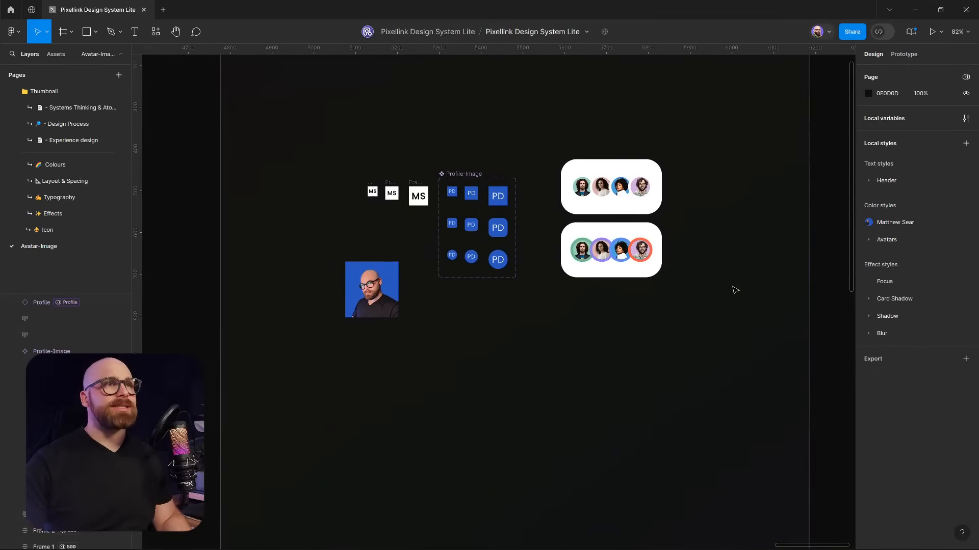
pyautogui.moveTo(780, 214); pyautogui.dragTo(752, 246)
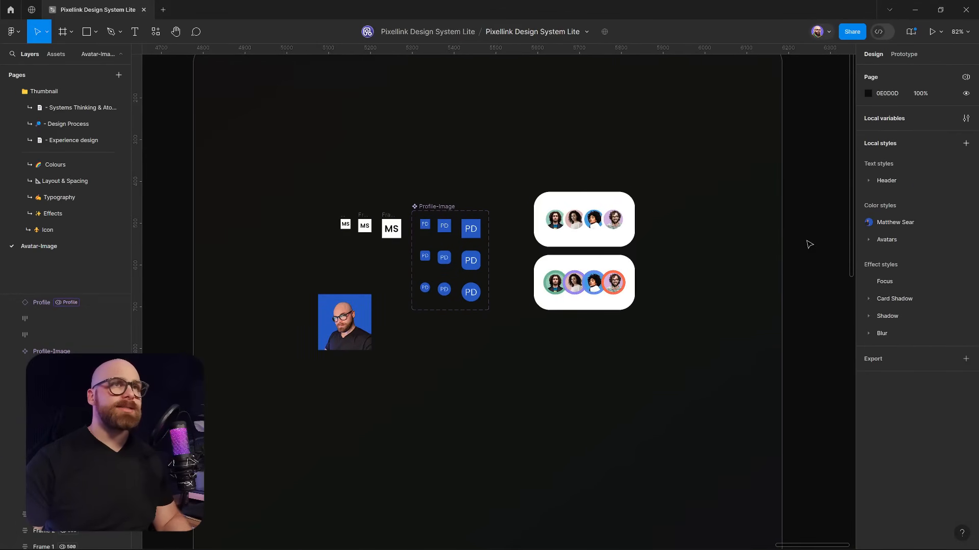
pyautogui.click(966, 121)
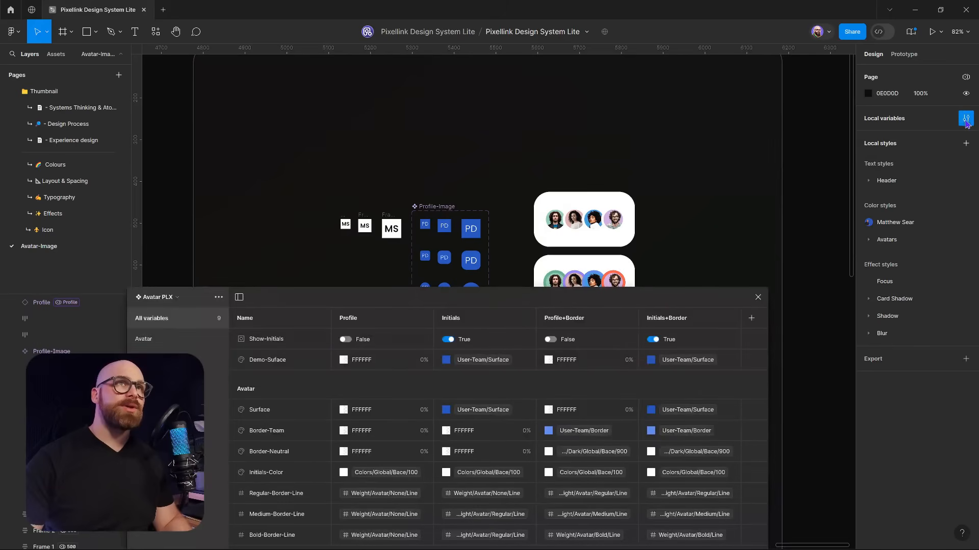
pyautogui.moveTo(494, 300); pyautogui.dragTo(533, 124)
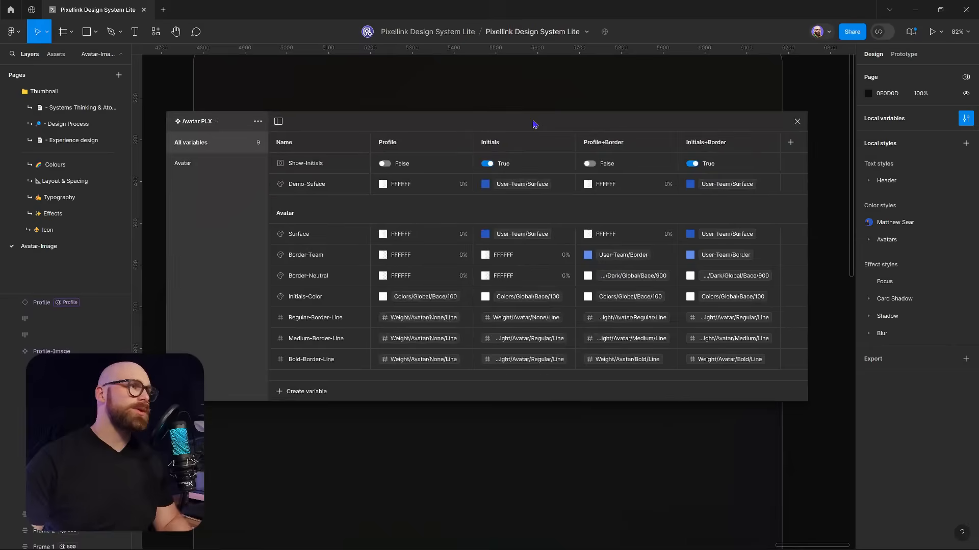
pyautogui.click(183, 125)
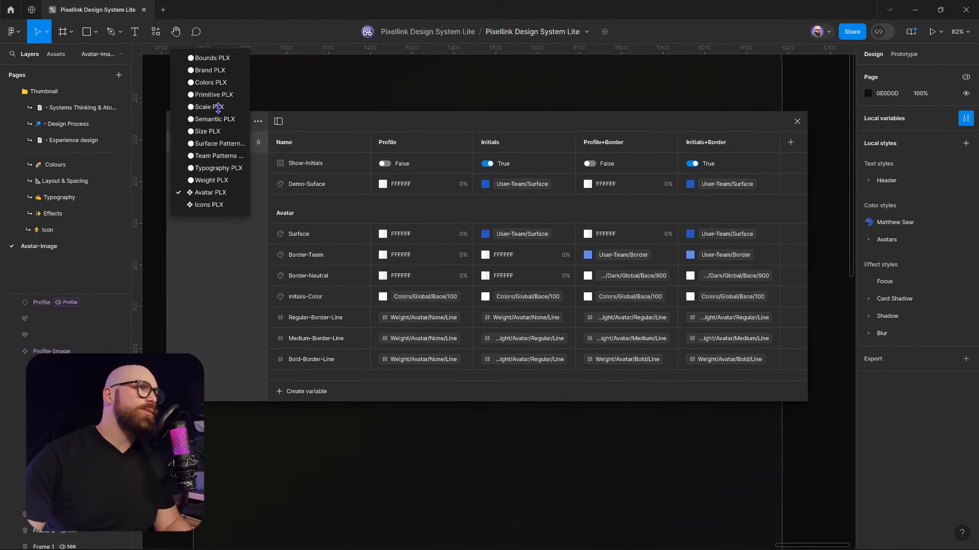
pyautogui.click(217, 133)
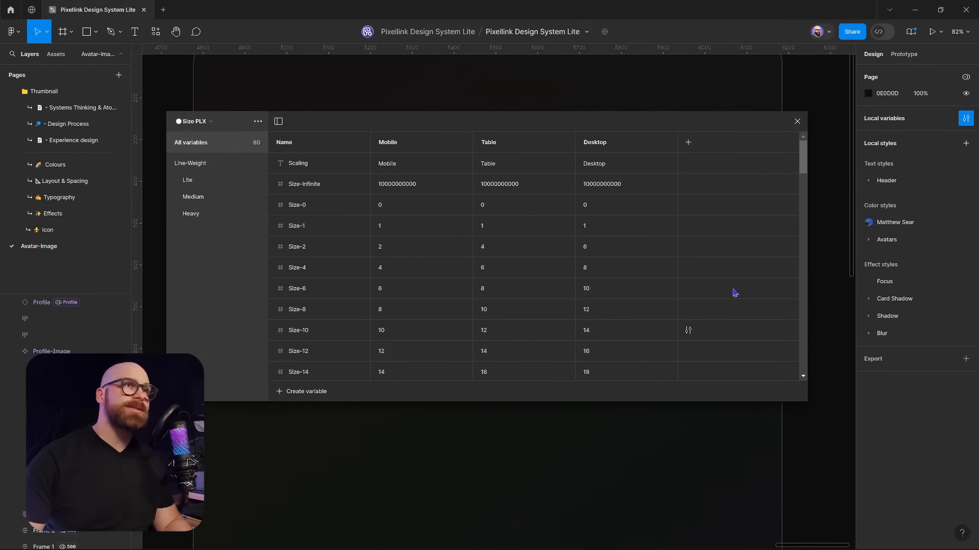
# Enlarge the variables window and browse Size PLX's Line-Weight and Size-0 to Size-128 variables
pyautogui.moveTo(682, 124); pyautogui.dragTo(695, 95)
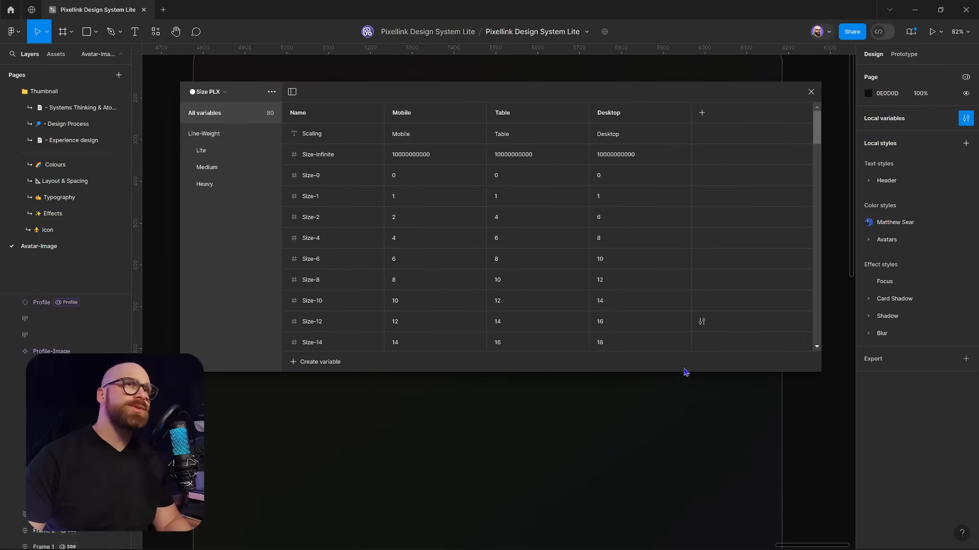
pyautogui.moveTo(685, 374); pyautogui.dragTo(682, 503)
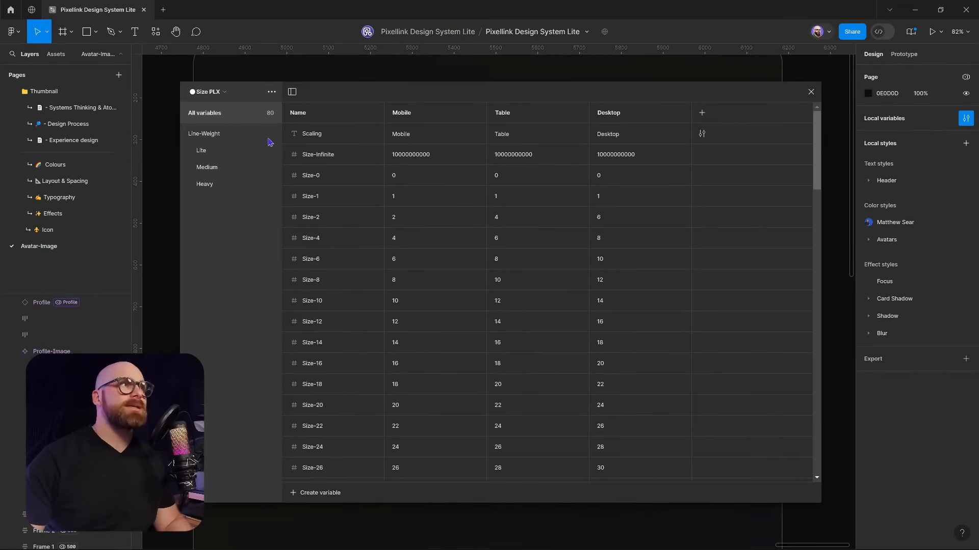
pyautogui.click(227, 135)
pyautogui.click(185, 135)
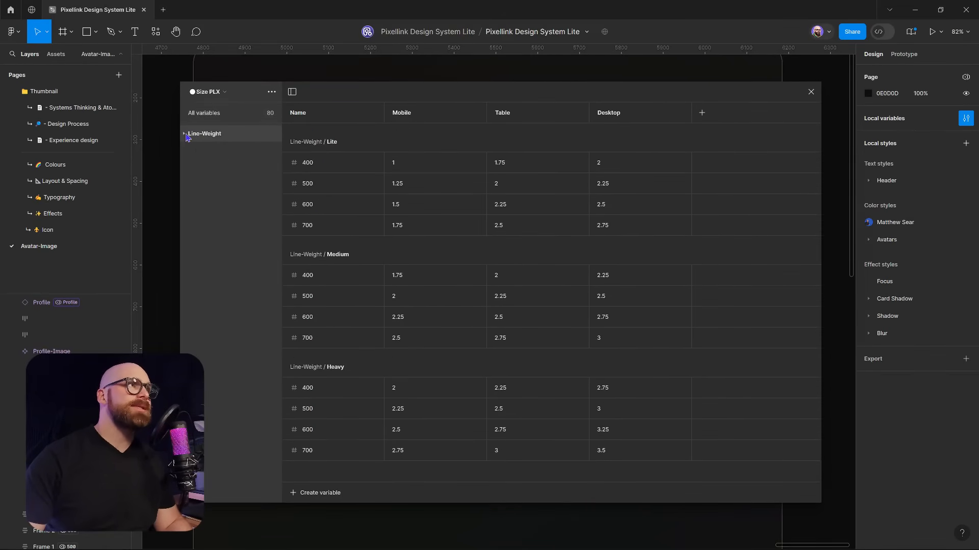
pyautogui.click(218, 118)
pyautogui.scroll(-15, 572, 212)
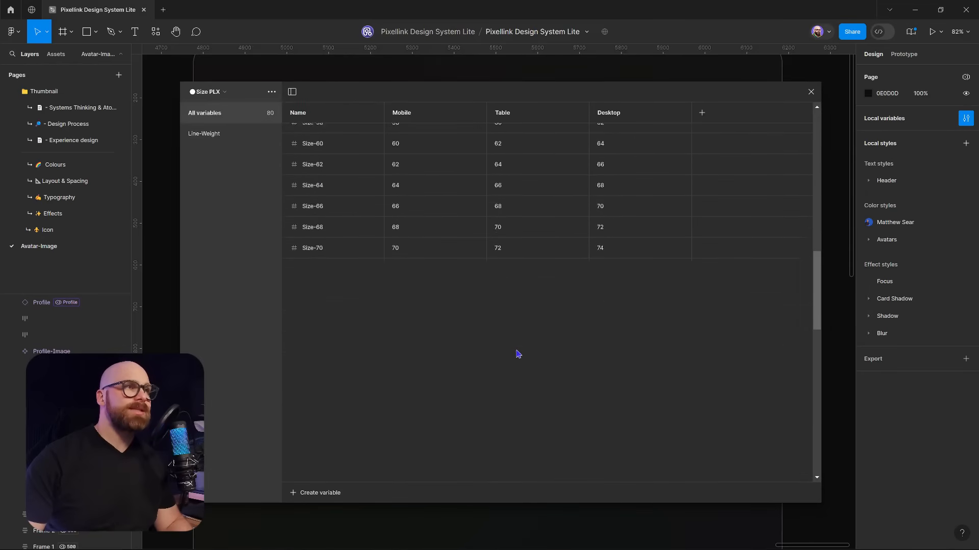
pyautogui.scroll(-10, 522, 352)
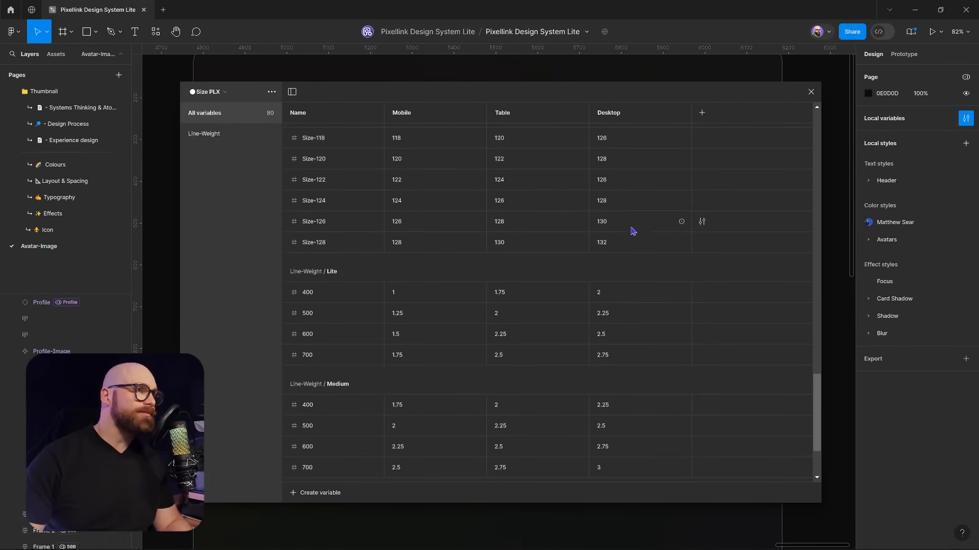
pyautogui.scroll(-4, 536, 286)
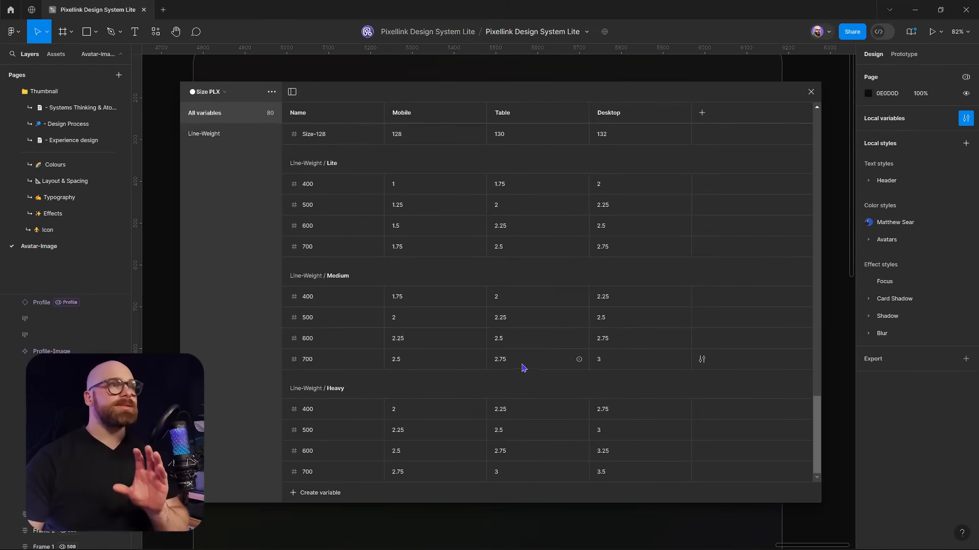
pyautogui.click(206, 92)
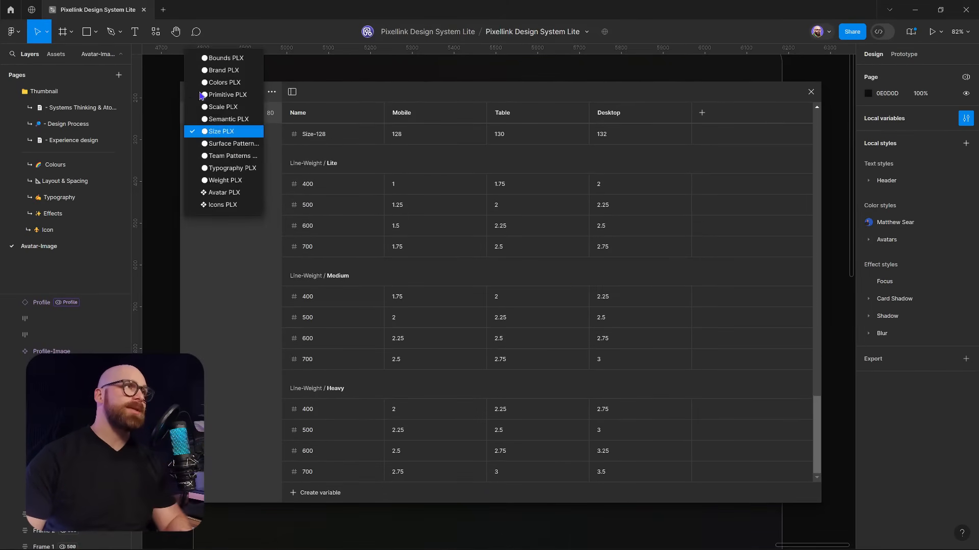
# Switch to the Scale PLX collection and browse its Icon, Weight and Avatar groups
pyautogui.click(223, 109)
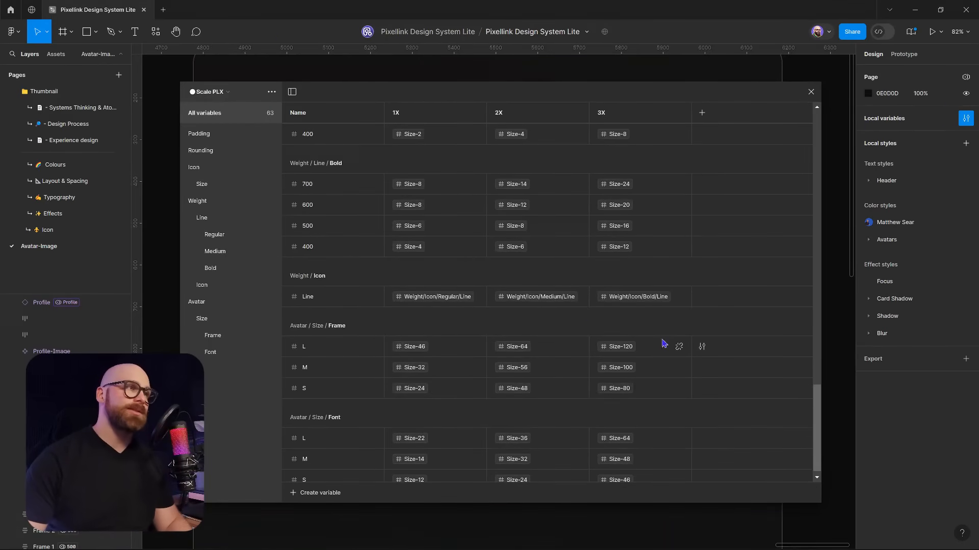
pyautogui.click(195, 167)
pyautogui.click(186, 168)
pyautogui.click(193, 186)
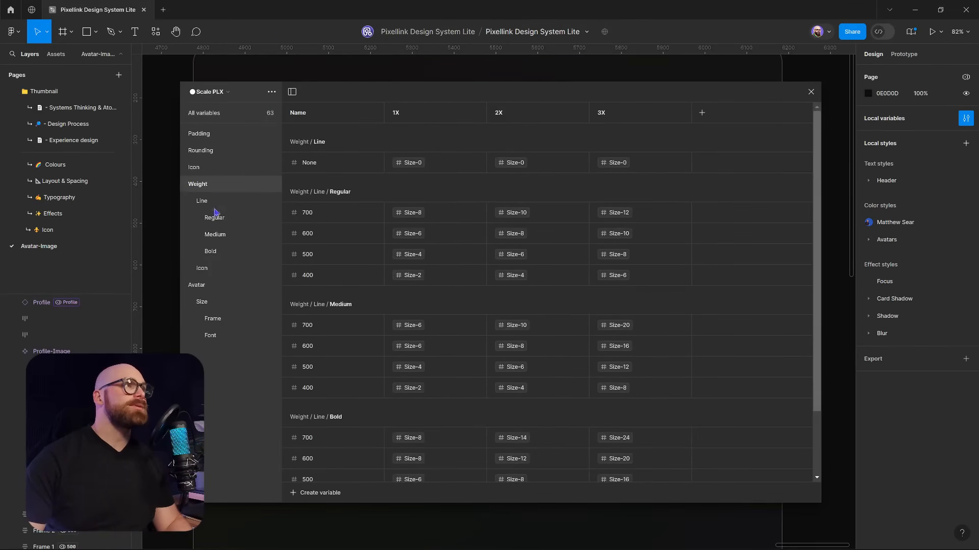
pyautogui.click(184, 184)
pyautogui.click(201, 203)
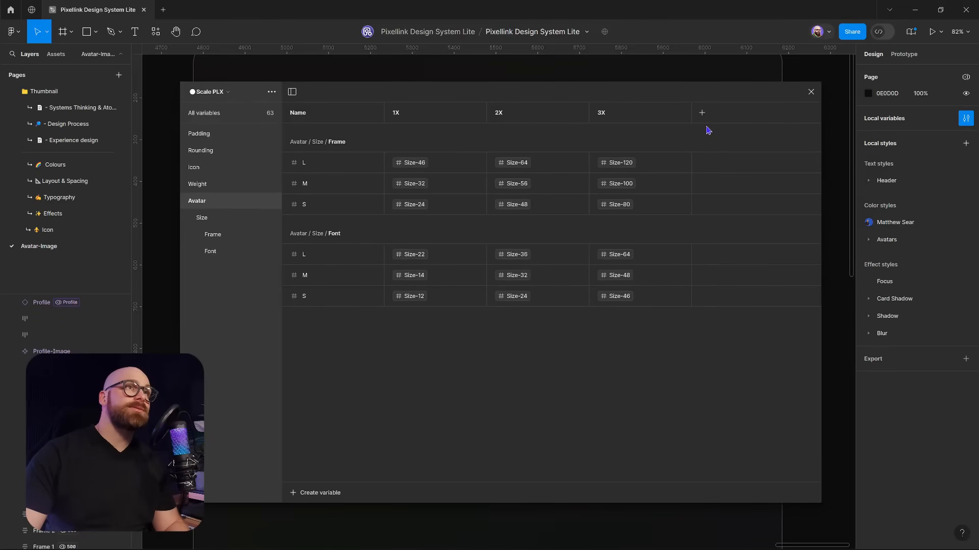
# Move the window down, show the Avatar Size variables, and select the small PD avatar
pyautogui.moveTo(644, 99); pyautogui.dragTo(640, 281)
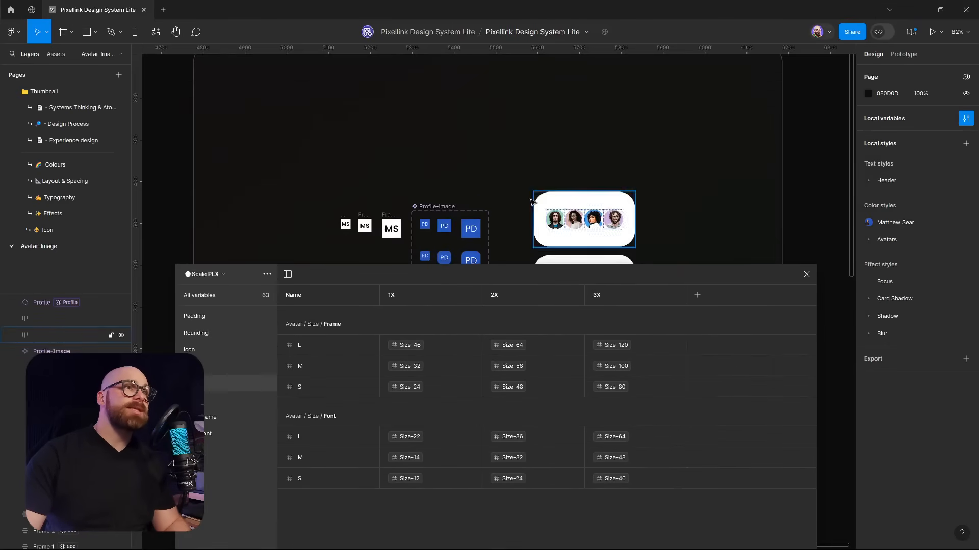
pyautogui.scroll(-3, 531, 200)
pyautogui.moveTo(530, 202); pyautogui.dragTo(522, 44)
pyautogui.moveTo(511, 124); pyautogui.dragTo(515, 205)
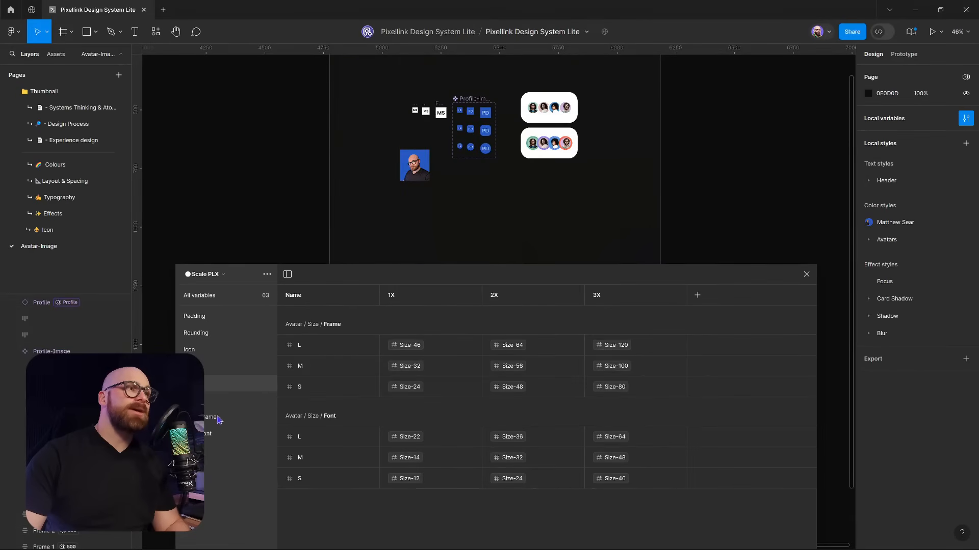
pyautogui.click(206, 405)
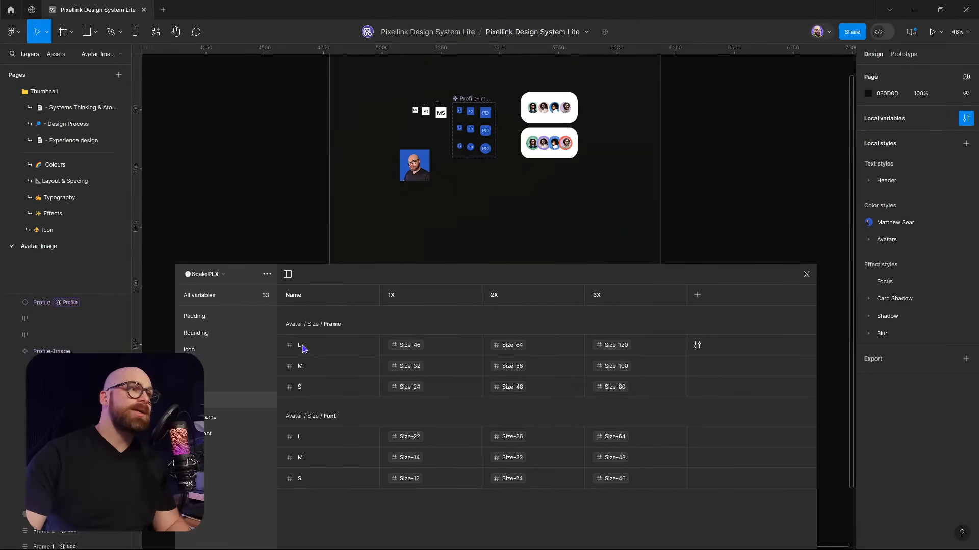
pyautogui.scroll(5, 470, 119)
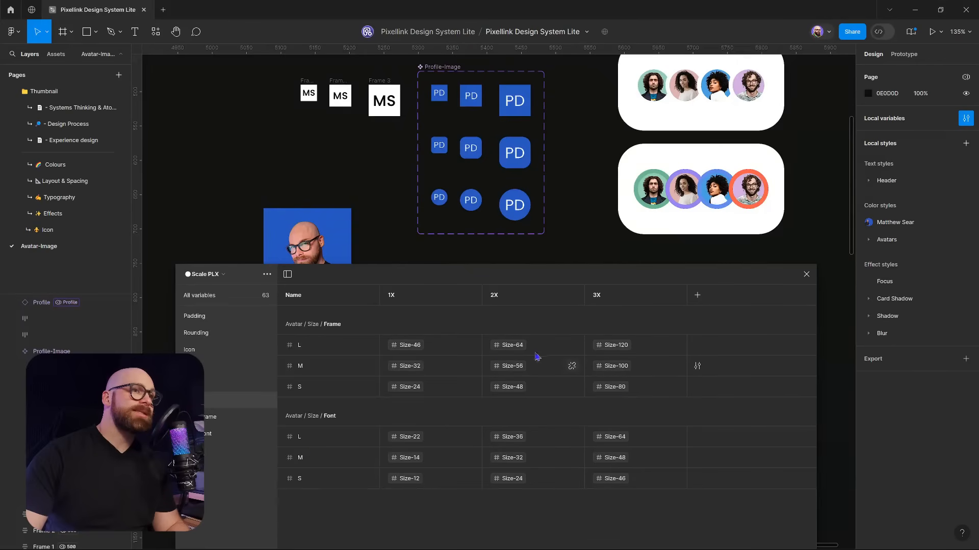
pyautogui.click(471, 98)
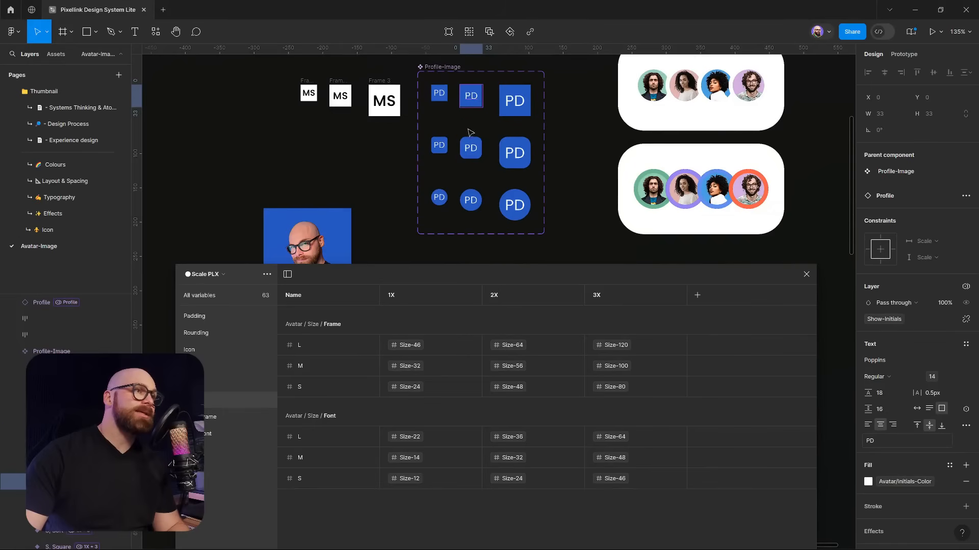
# Check the 24, 32 and 46 square avatar sizes, then filter the table to Avatar Font sizes
pyautogui.click(439, 95)
pyautogui.click(472, 99)
pyautogui.click(514, 104)
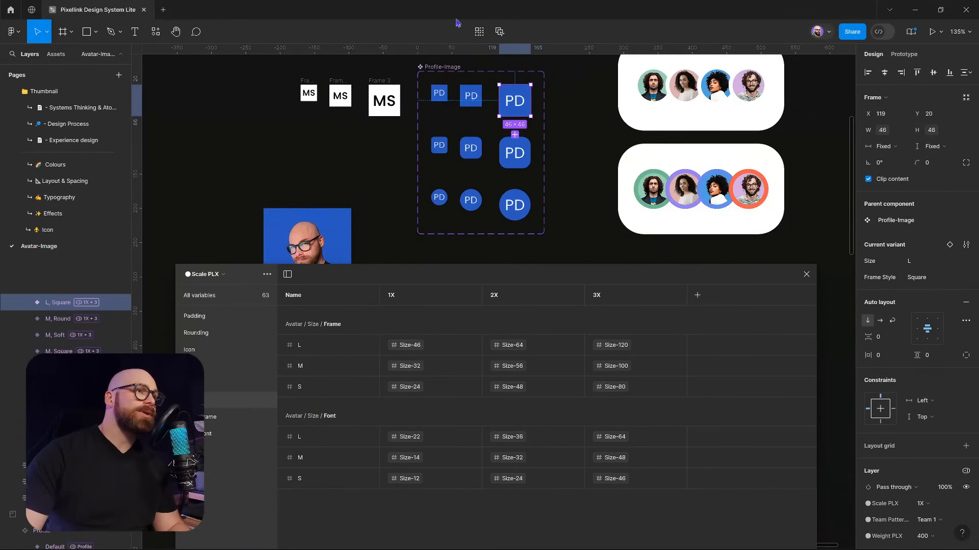
pyautogui.scroll(4, 452, 93)
pyautogui.moveTo(448, 125); pyautogui.dragTo(435, 151)
pyautogui.click(412, 134)
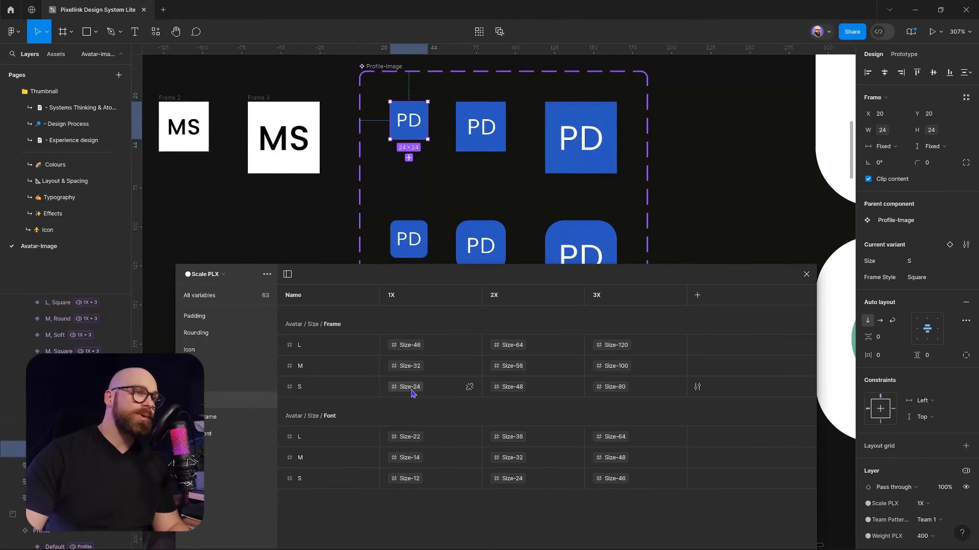
pyautogui.press('Tab')
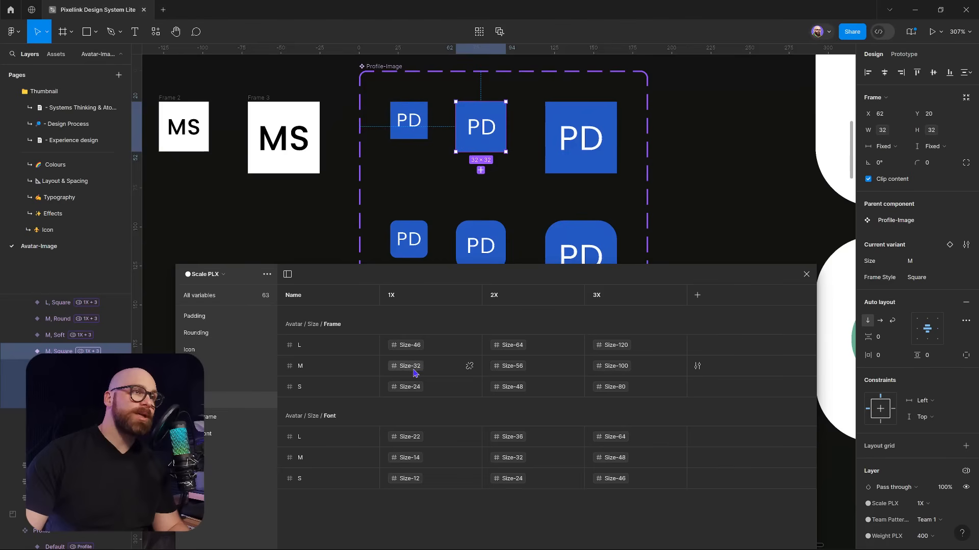
pyautogui.press('Tab')
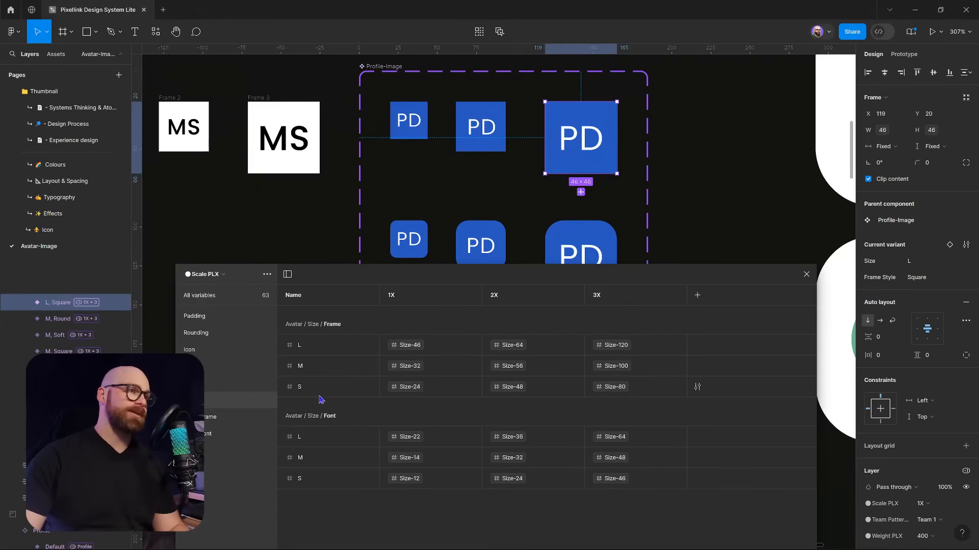
pyautogui.scroll(-5, 684, 207)
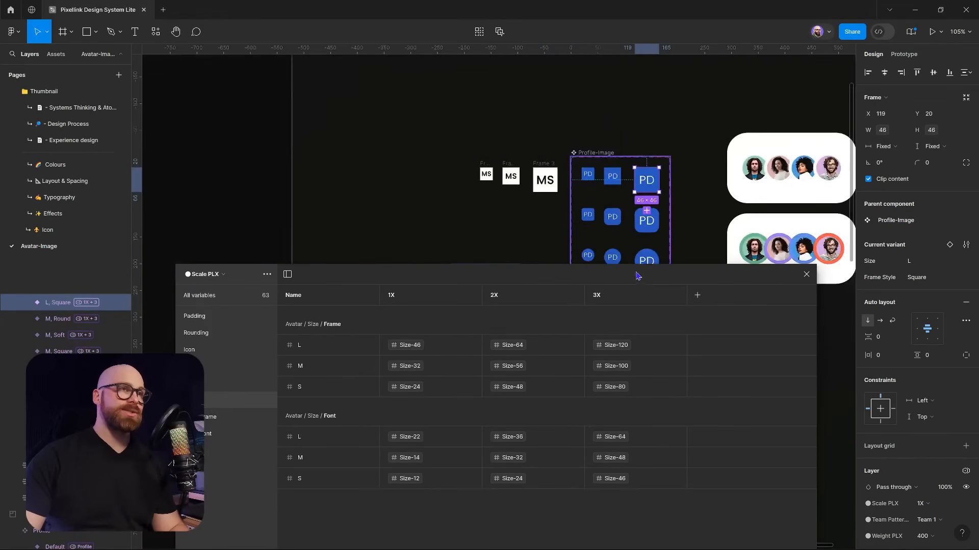
pyautogui.click(212, 437)
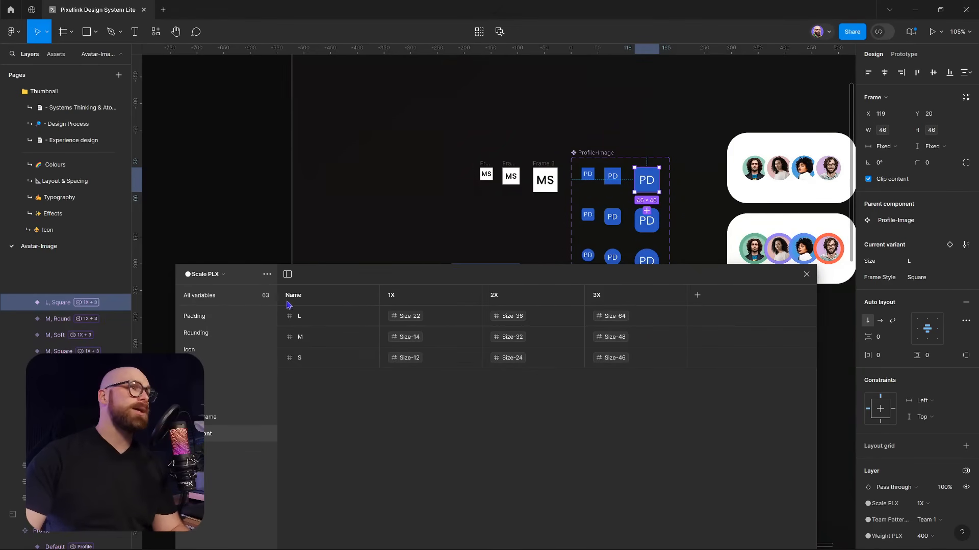
# Review the large font size's Size PLX alias options, then close the variables window
pyautogui.click(406, 318)
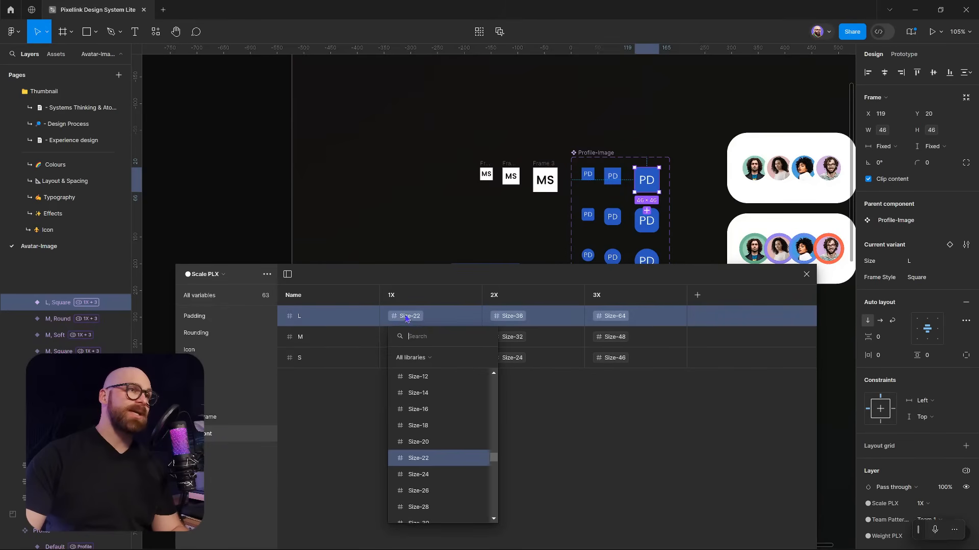
pyautogui.click(214, 281)
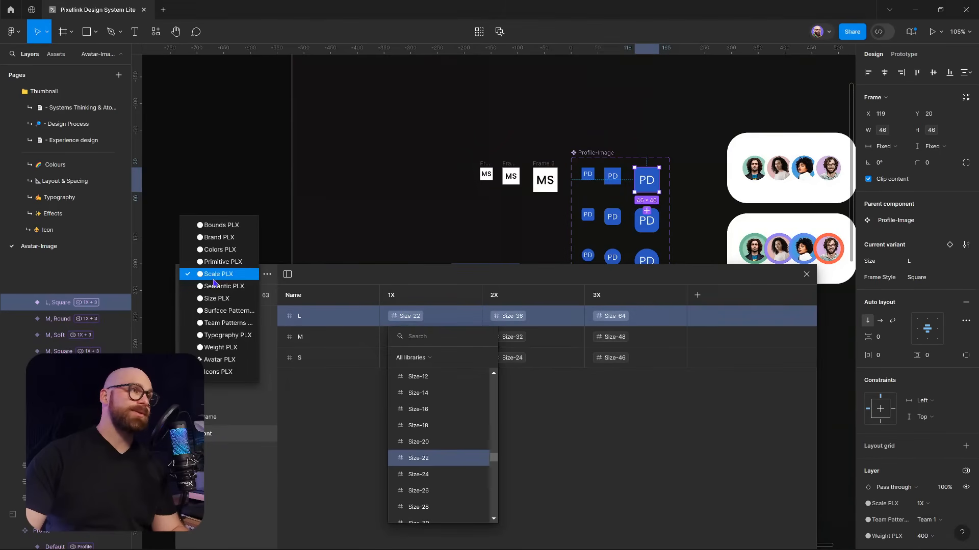
pyautogui.click(237, 306)
pyautogui.click(459, 284)
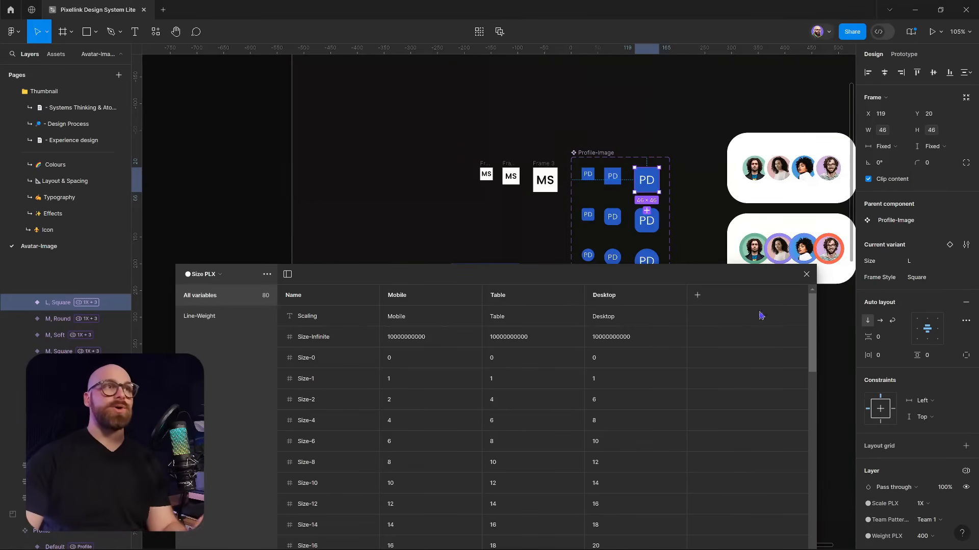
pyautogui.click(806, 274)
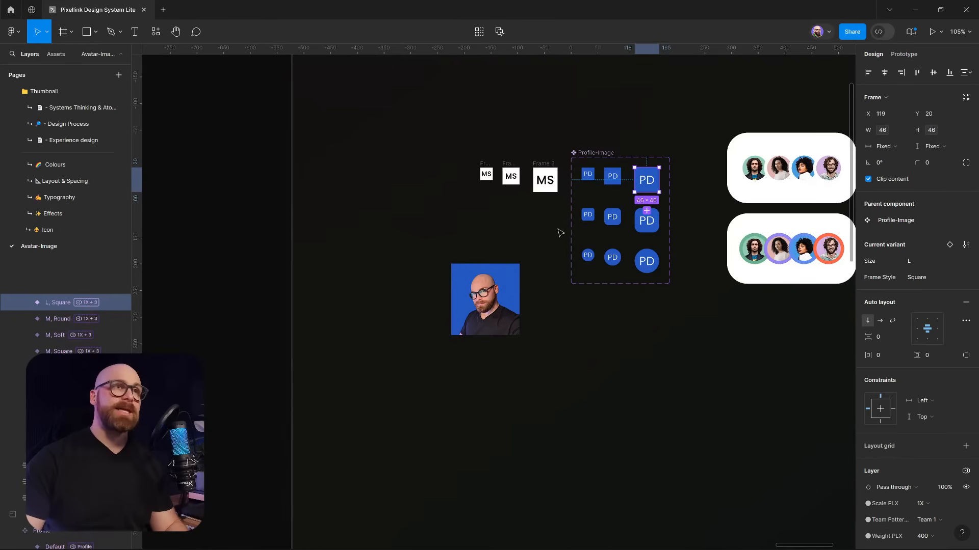
# Select the portrait and check the small, medium and large square PD variant sizes
pyautogui.scroll(5, 530, 220)
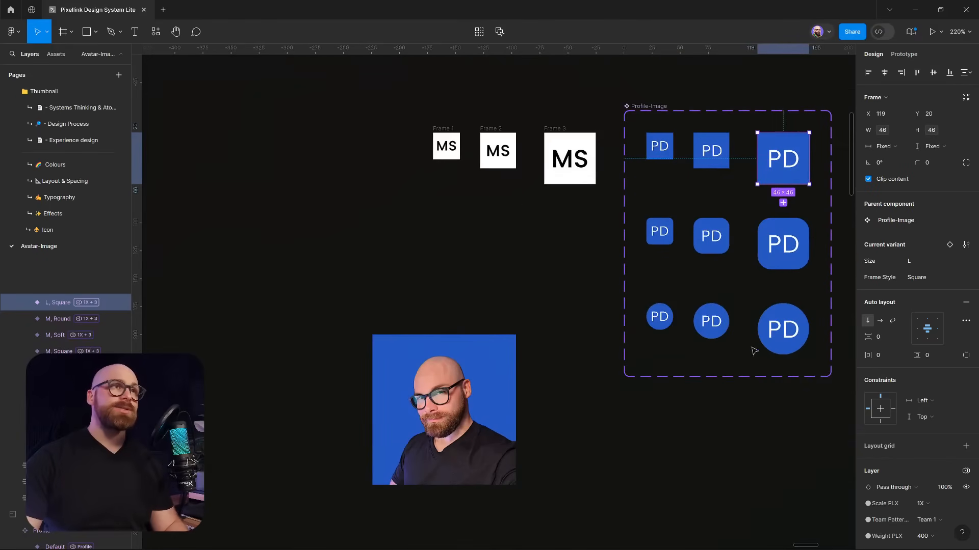
pyautogui.click(476, 378)
pyautogui.scroll(-5, 477, 316)
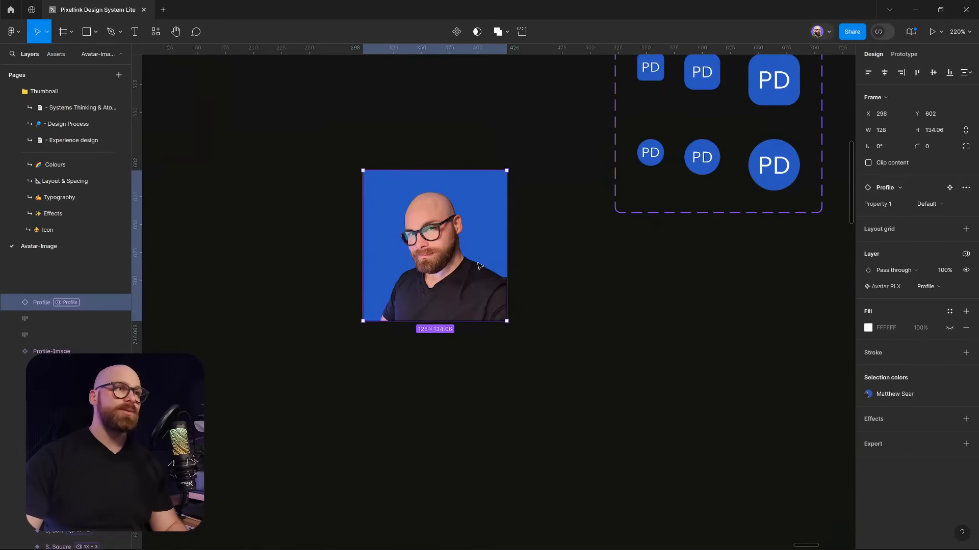
pyautogui.scroll(5, 479, 272)
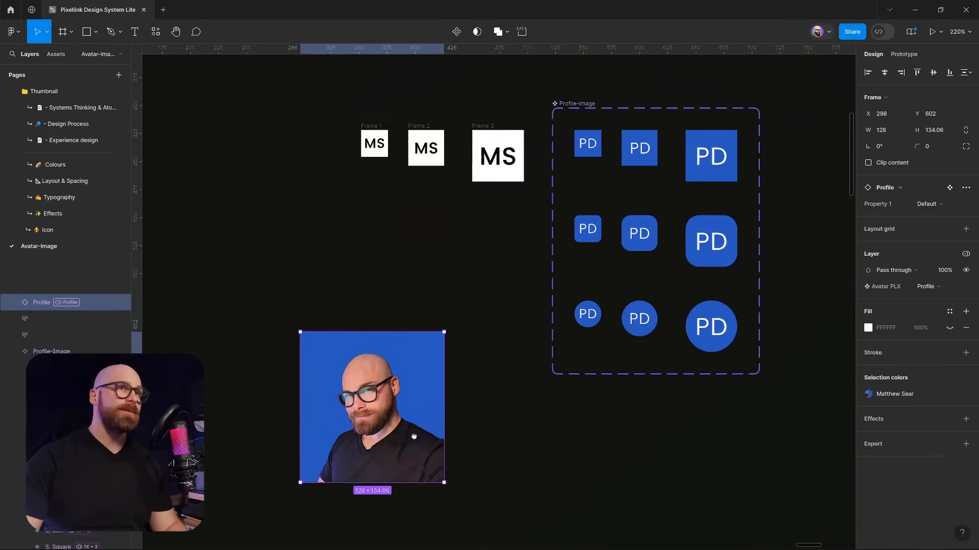
pyautogui.click(588, 145)
pyautogui.click(642, 153)
pyautogui.click(715, 164)
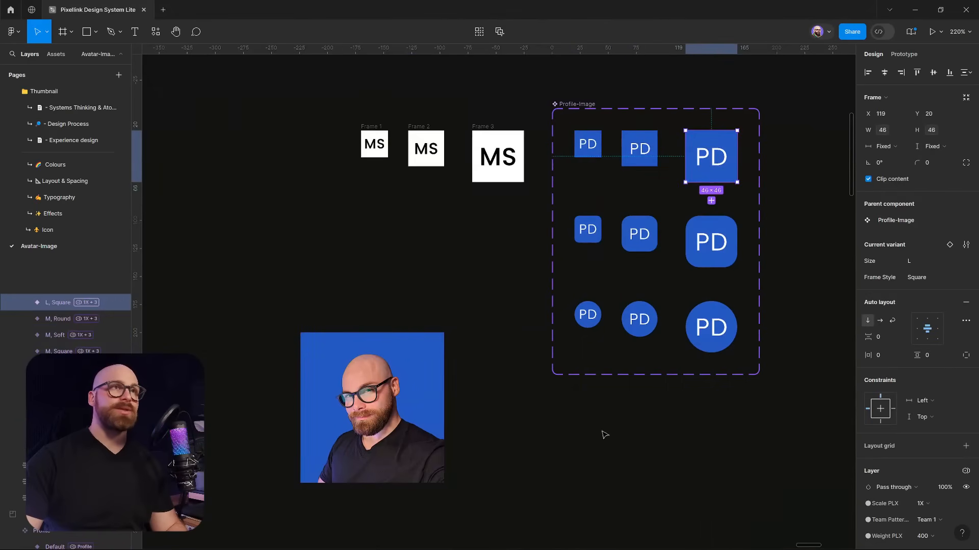
pyautogui.scroll(-3, 561, 387)
# Turn the portrait into a component named Profile-Avatar and move it lower to x 306, y 745
pyautogui.click(419, 376)
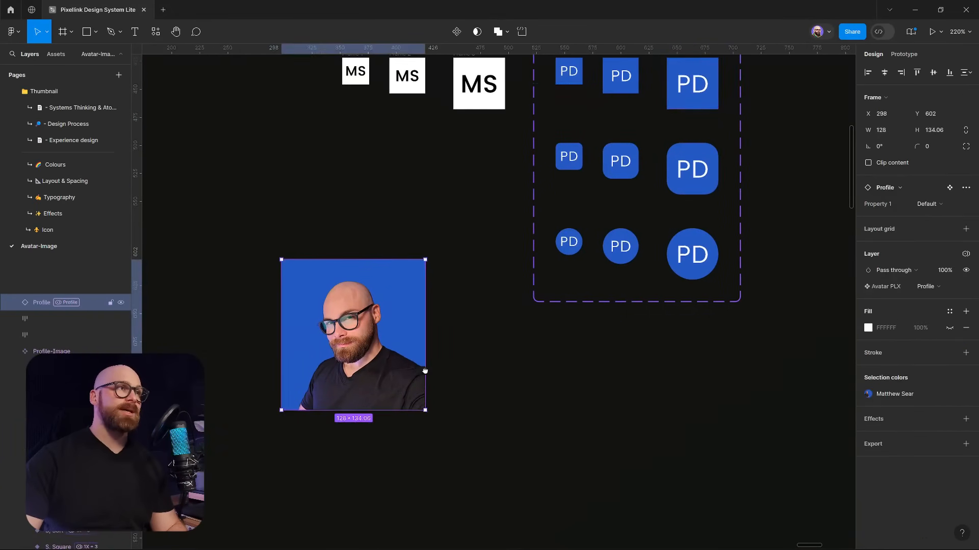
pyautogui.moveTo(418, 375); pyautogui.dragTo(579, 359)
pyautogui.rightClick(491, 299)
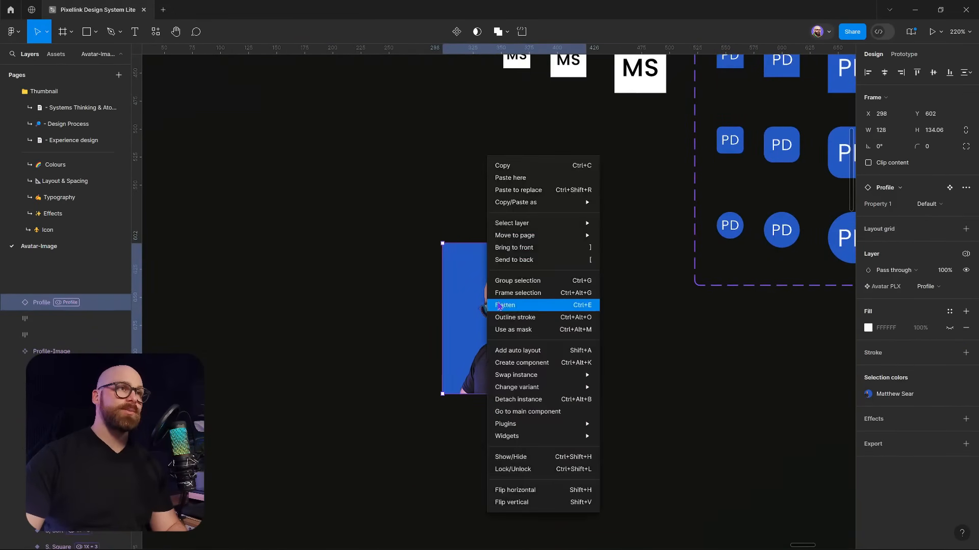
pyautogui.click(524, 368)
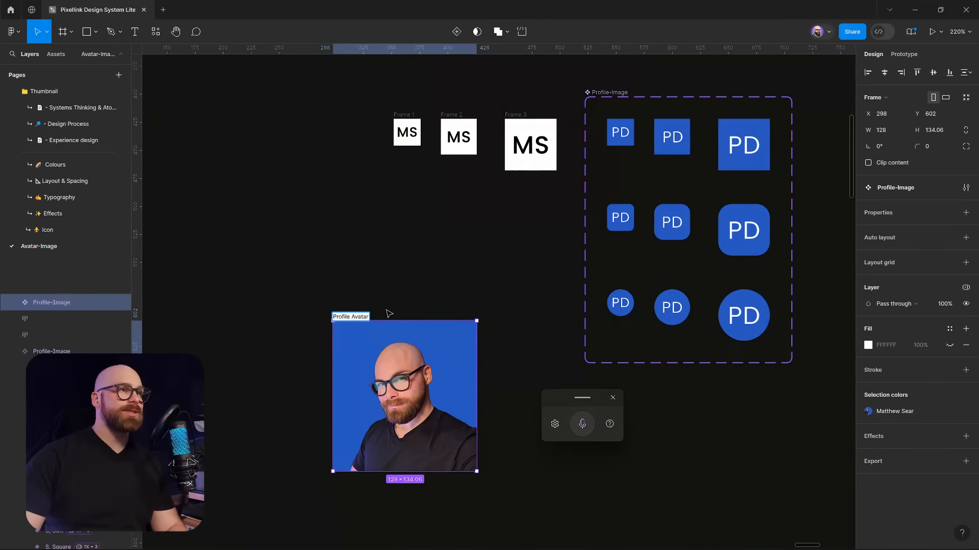
pyautogui.click(377, 313)
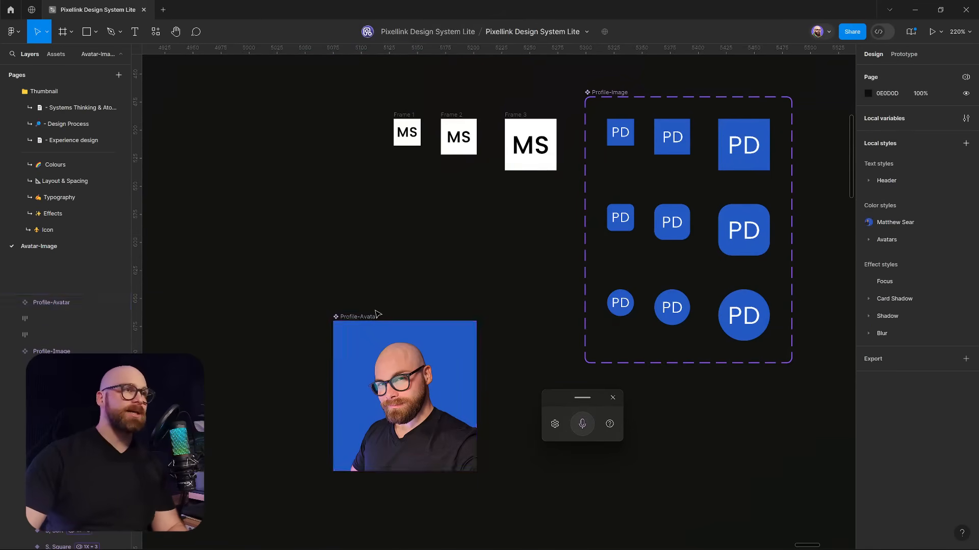
pyautogui.moveTo(377, 314); pyautogui.dragTo(379, 221)
pyautogui.moveTo(363, 264); pyautogui.dragTo(373, 425)
pyautogui.moveTo(376, 383); pyautogui.dragTo(362, 226)
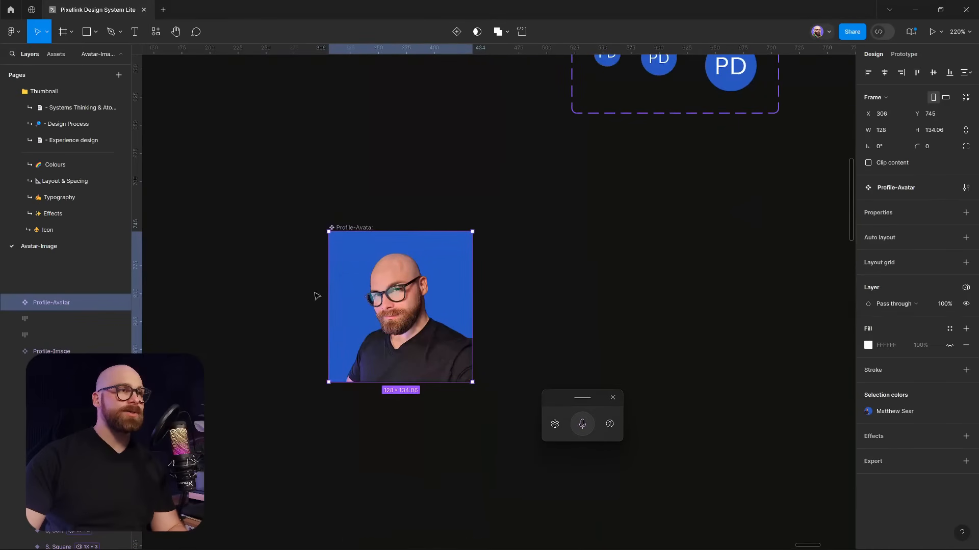
pyautogui.rightClick(420, 273)
# Add a Variant property so Profile-Avatar becomes a component set with a Default variant
pyautogui.moveTo(434, 415)
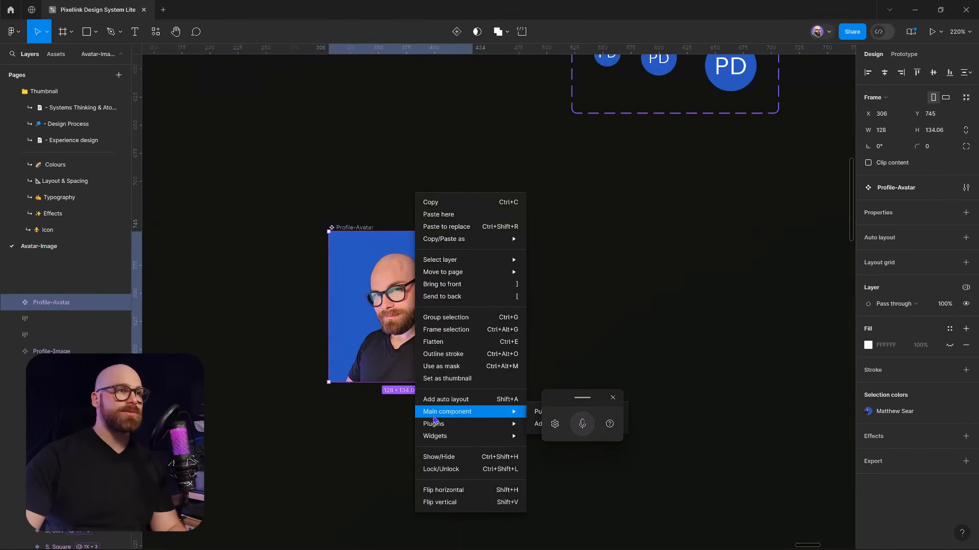
pyautogui.click(966, 213)
pyautogui.click(909, 246)
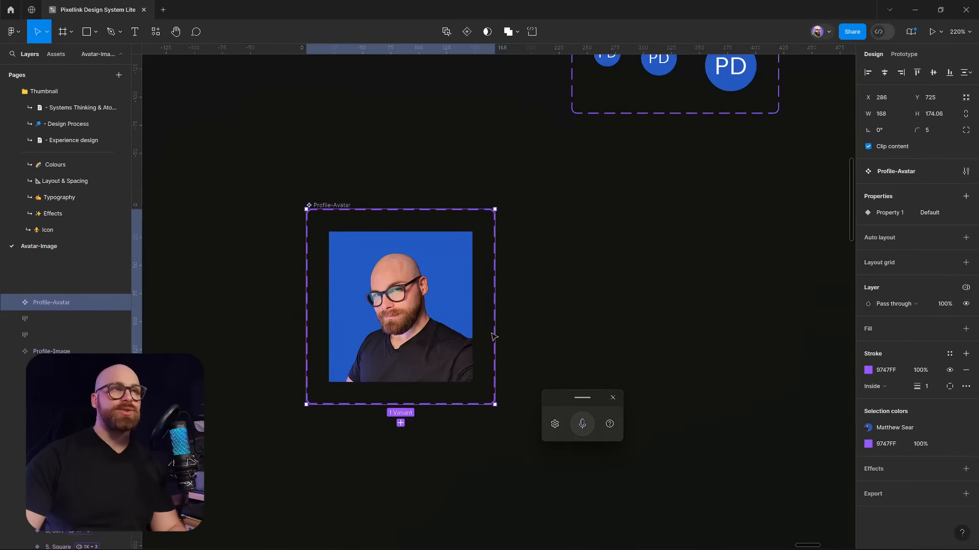
pyautogui.click(613, 398)
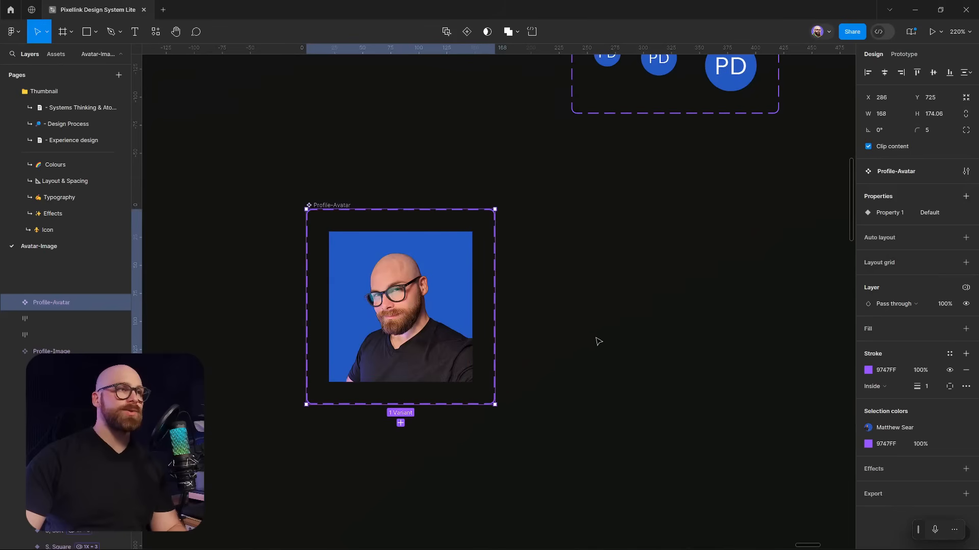
# Widen the component set's frame to the right to 392 × 174, then reselect the Default variant
pyautogui.moveTo(492, 323); pyautogui.dragTo(745, 322)
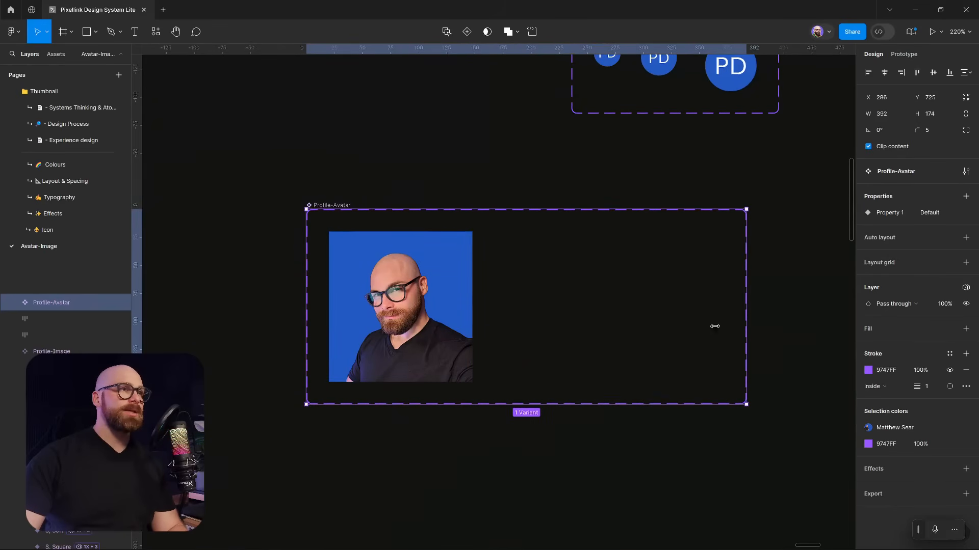
pyautogui.click(442, 348)
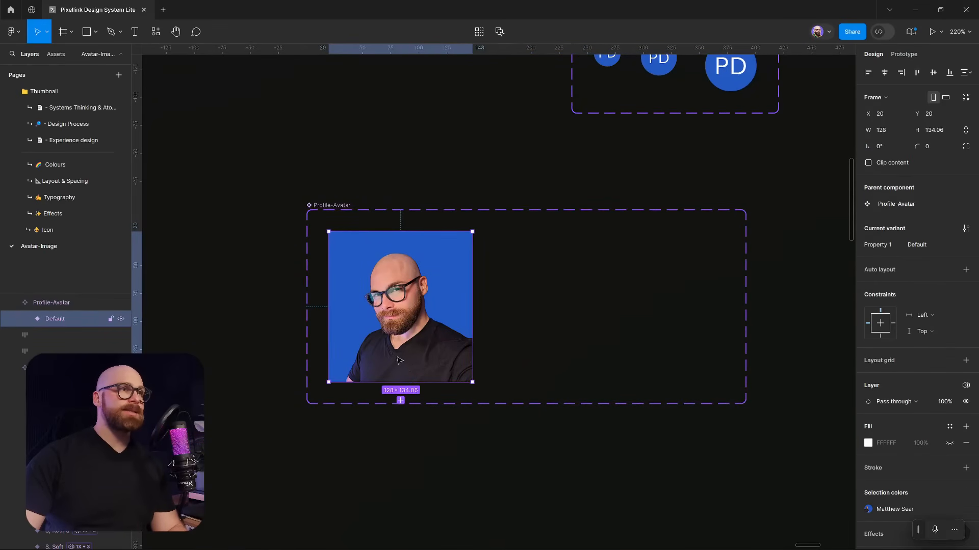
pyautogui.scroll(3, 492, 282)
pyautogui.scroll(-3, 472, 287)
pyautogui.scroll(4, 465, 319)
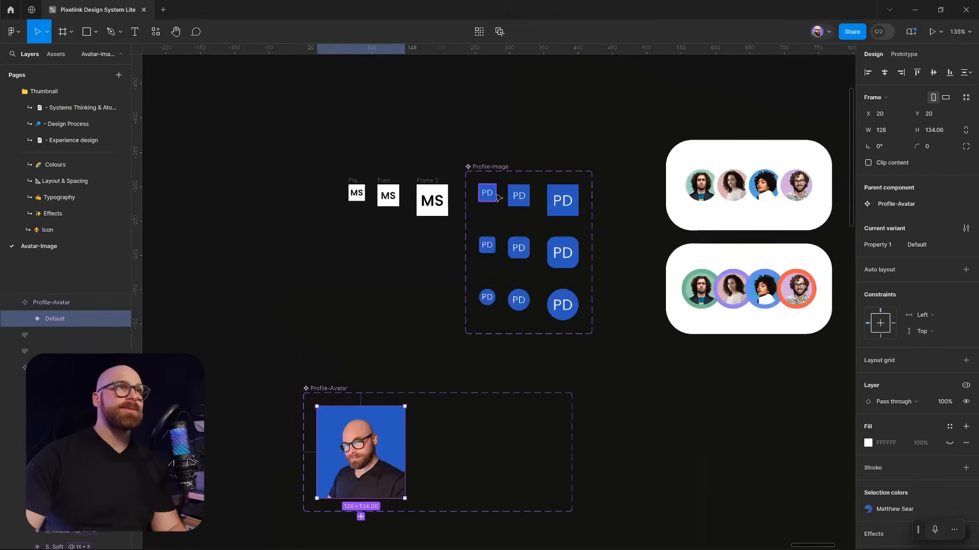
pyautogui.click(488, 194)
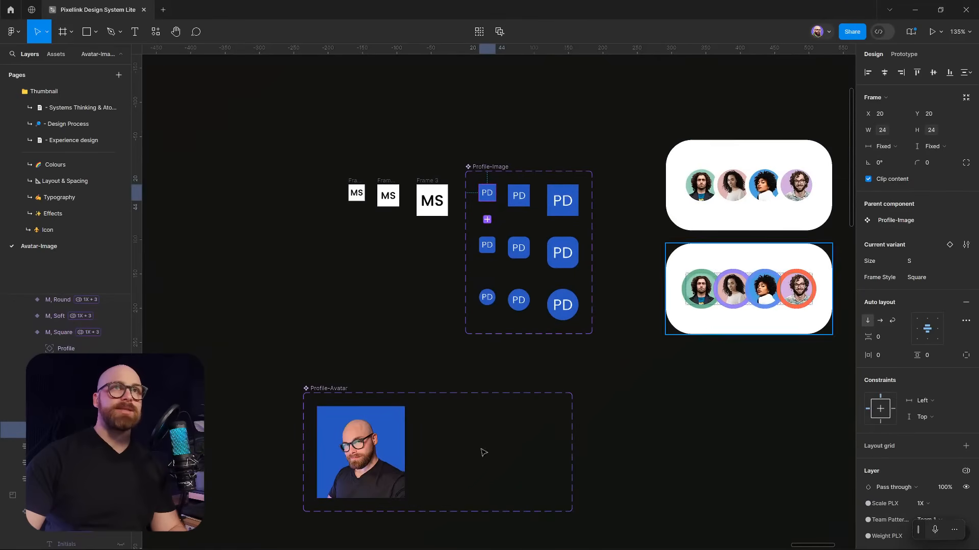
pyautogui.moveTo(445, 421); pyautogui.dragTo(500, 306)
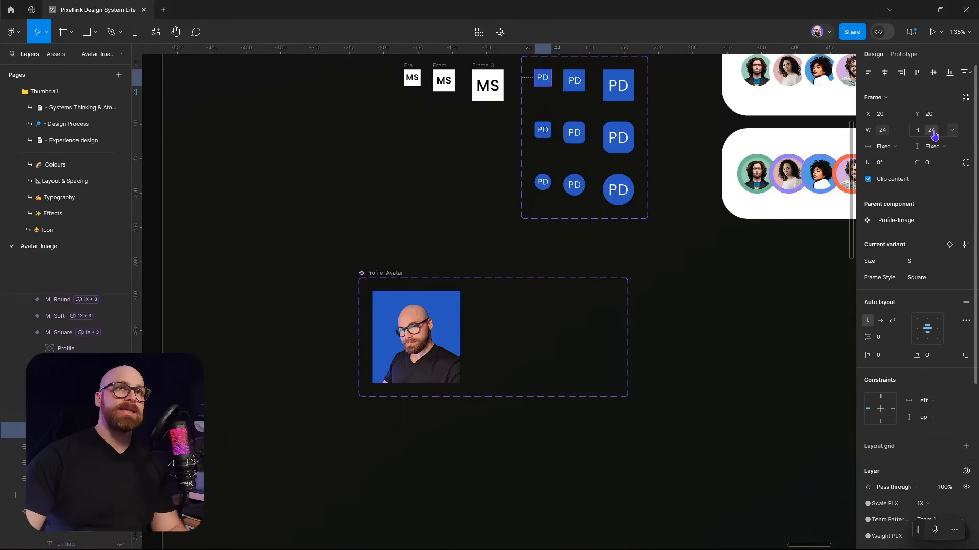
pyautogui.click(439, 360)
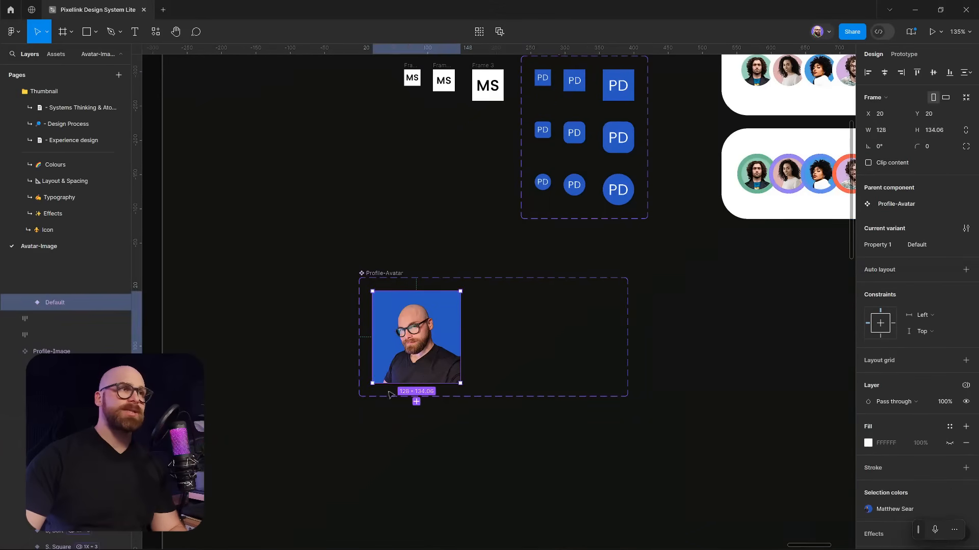
# Constrain the nested Profile photo to Left and right and Top and bottom
pyautogui.click(24, 306)
pyautogui.click(42, 318)
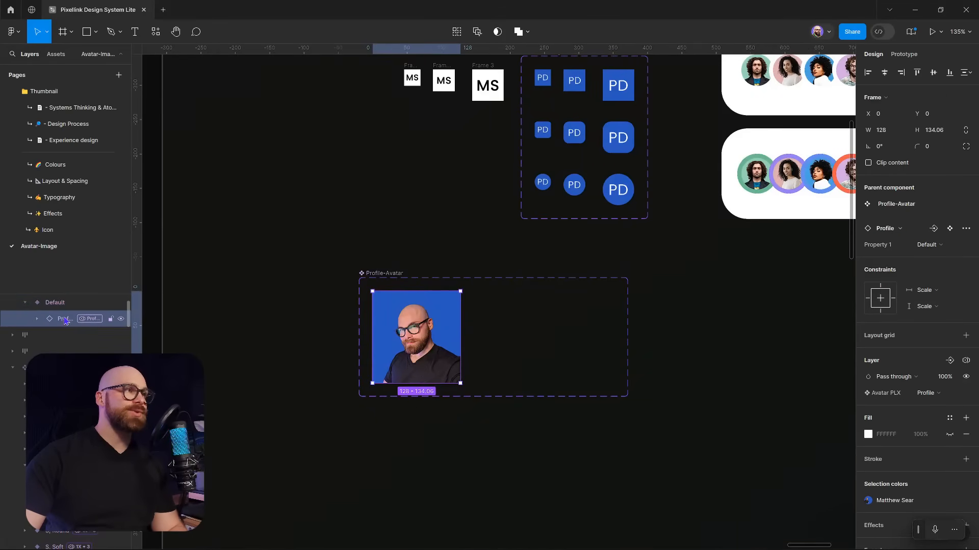
pyautogui.click(927, 294)
pyautogui.click(936, 266)
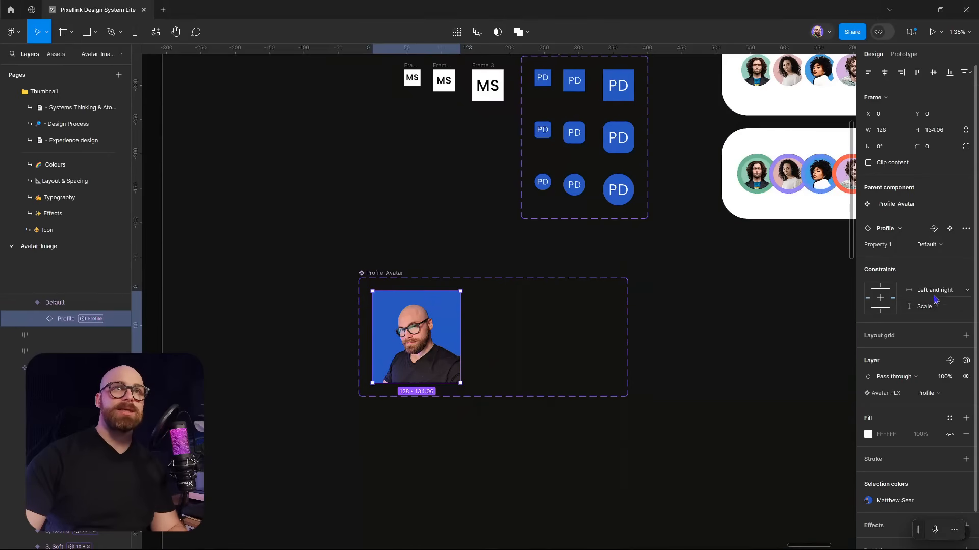
pyautogui.click(924, 306)
pyautogui.click(934, 282)
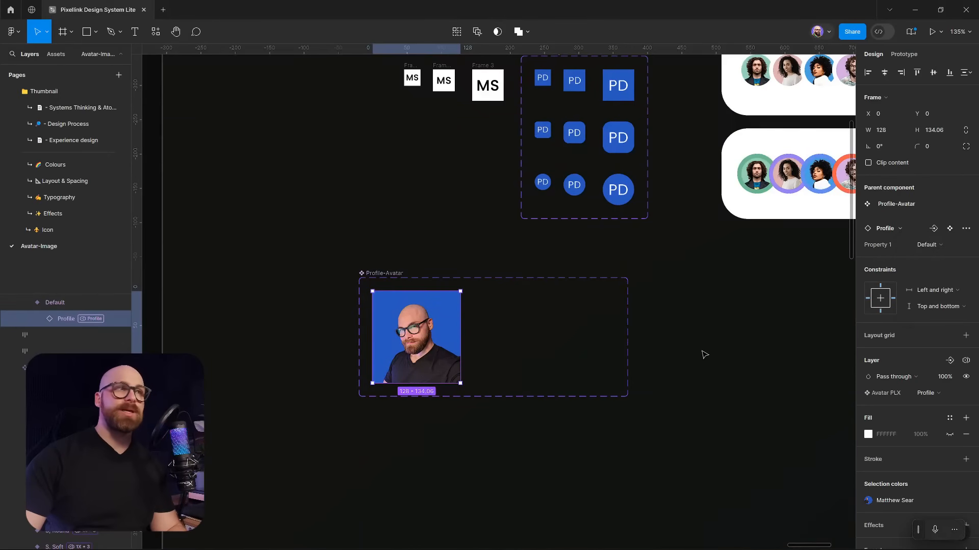
# Reselect the Default variant and run a Pixellink Variable Toolkit plugin command
pyautogui.click(680, 355)
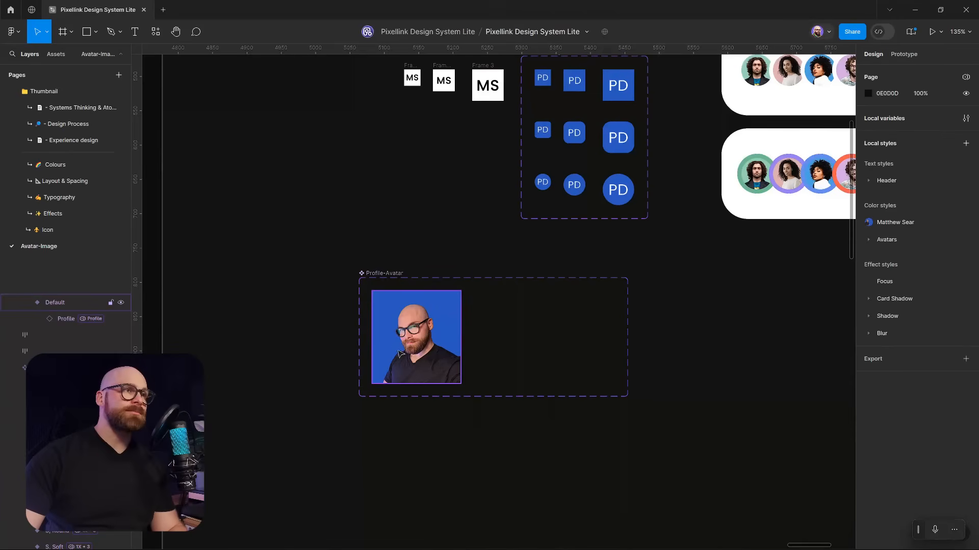
pyautogui.click(399, 353)
pyautogui.click(155, 32)
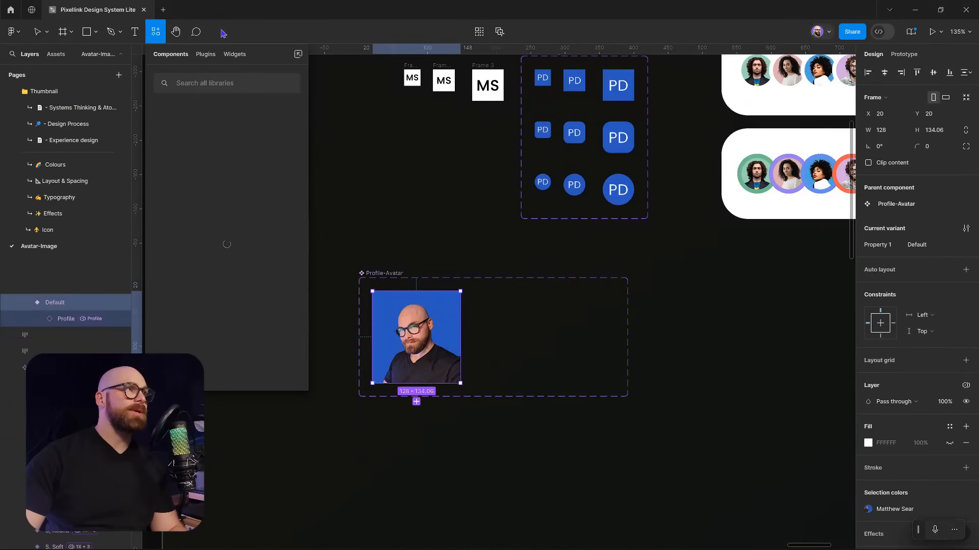
pyautogui.click(208, 55)
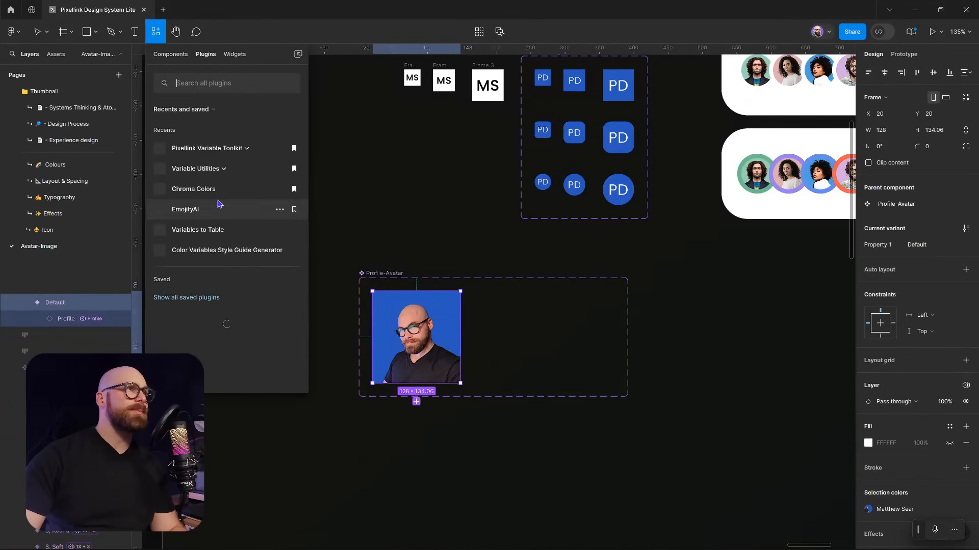
pyautogui.click(208, 153)
pyautogui.click(216, 188)
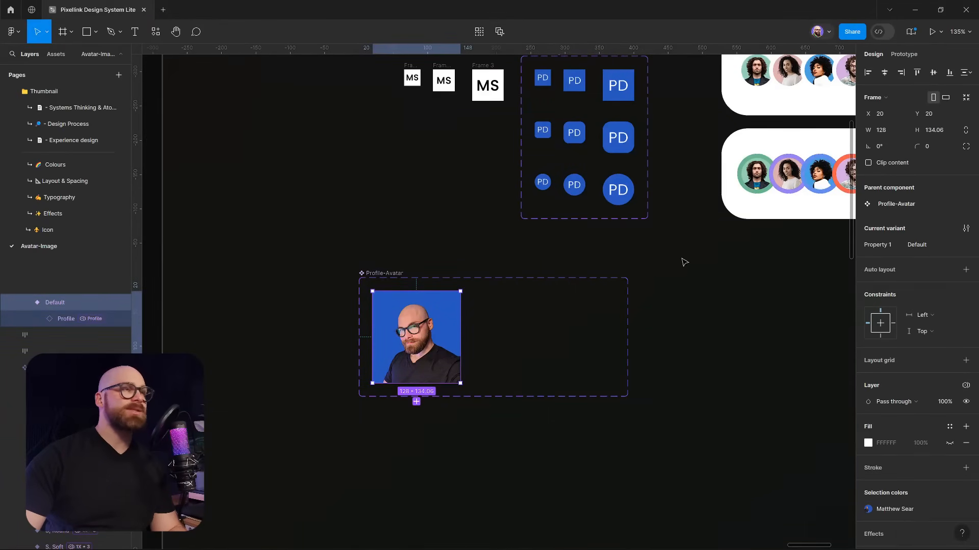
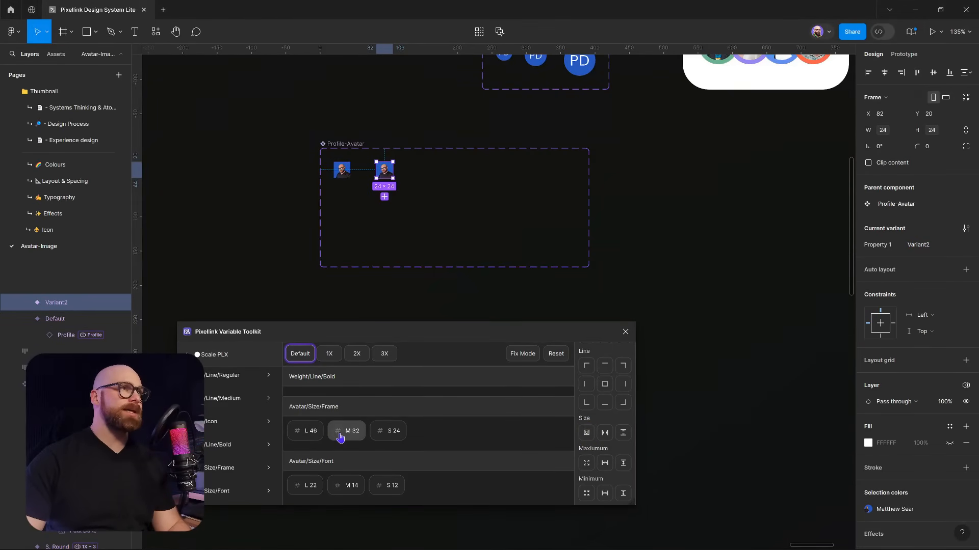
# Bind the second avatar's width and height to the M 32 size variable
pyautogui.scroll(5, 377, 178)
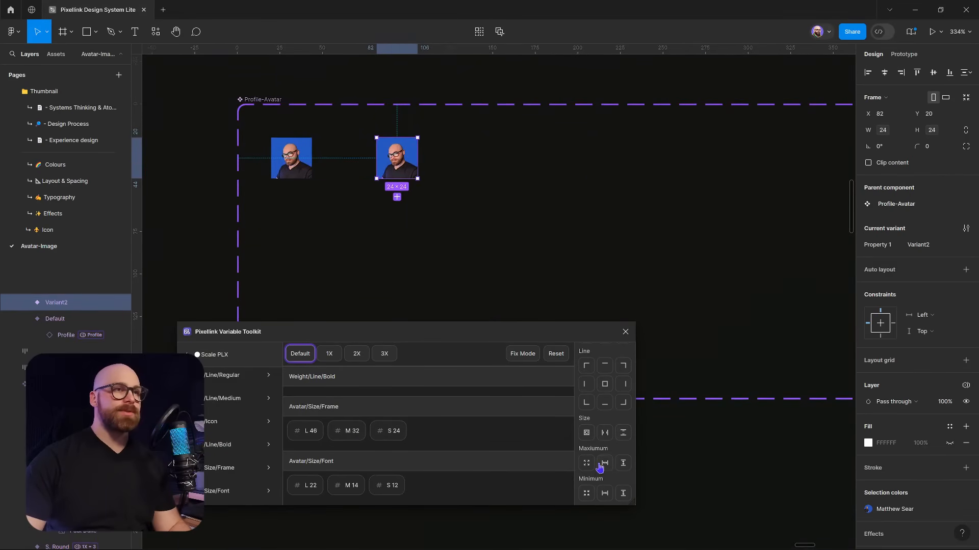
pyautogui.click(586, 432)
pyautogui.click(352, 431)
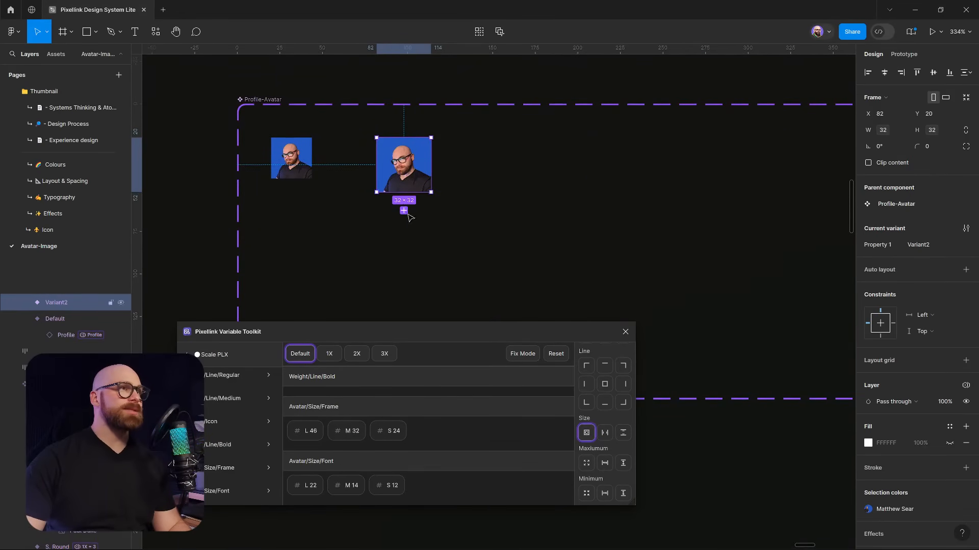
# Duplicate the avatar to the right and bind the copy to the L 46 size
pyautogui.moveTo(398, 153); pyautogui.dragTo(499, 153)
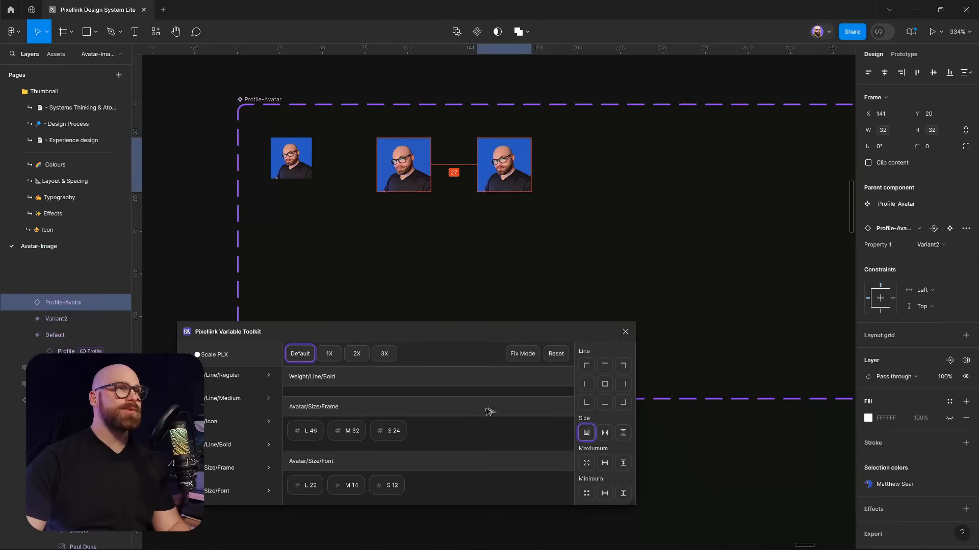
pyautogui.click(389, 431)
pyautogui.click(307, 436)
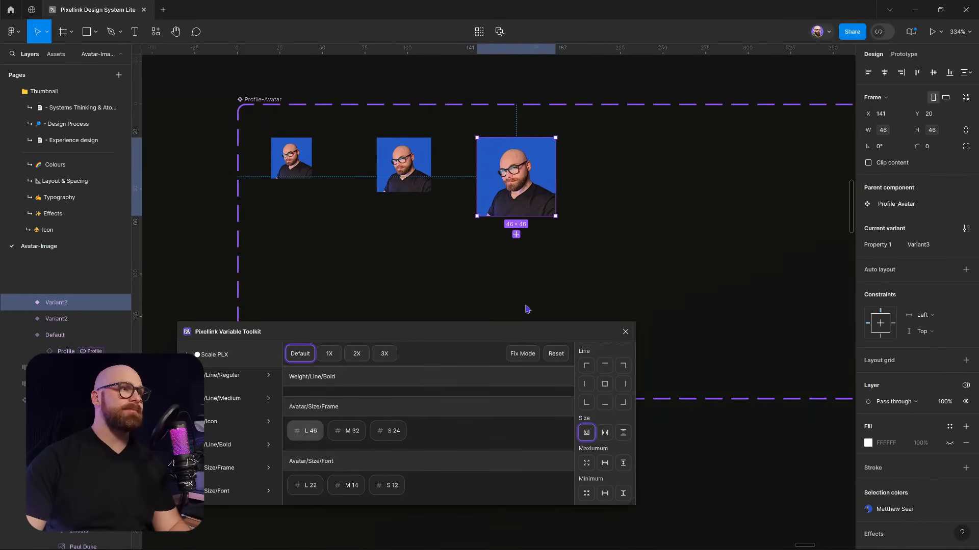
# Select the 24, 32 and 46 px avatars in turn to check their sizes
pyautogui.click(583, 200)
pyautogui.click(304, 165)
pyautogui.click(411, 176)
pyautogui.click(531, 192)
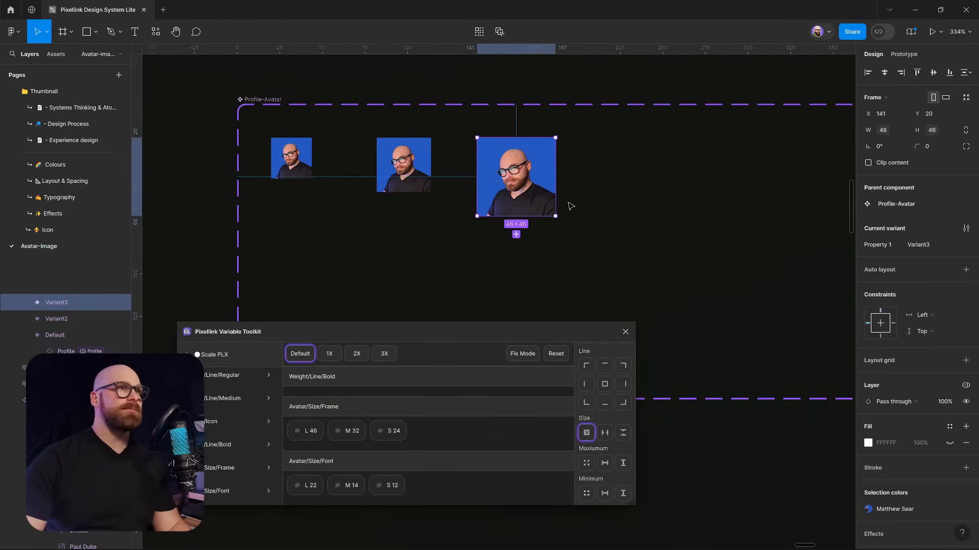
pyautogui.moveTo(568, 201); pyautogui.dragTo(554, 193)
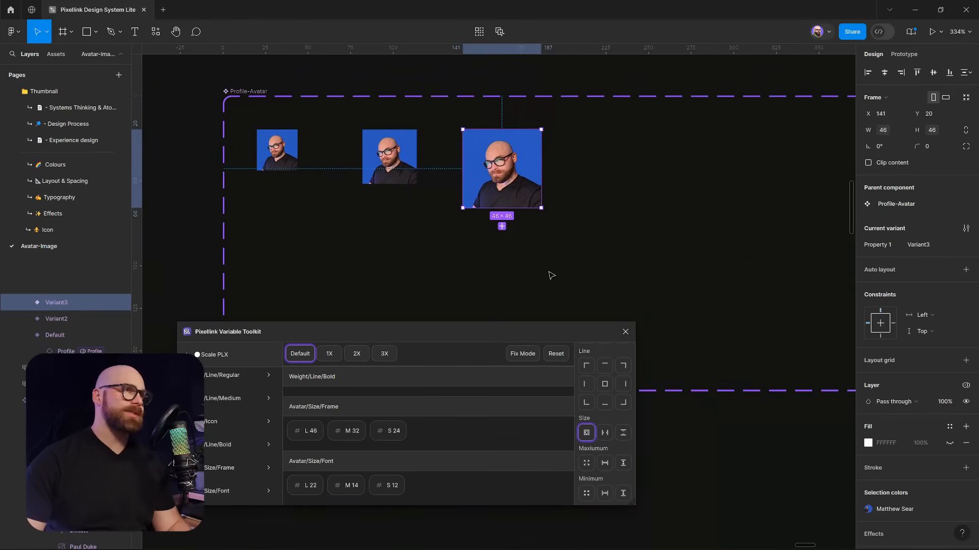
pyautogui.scroll(-2, 551, 276)
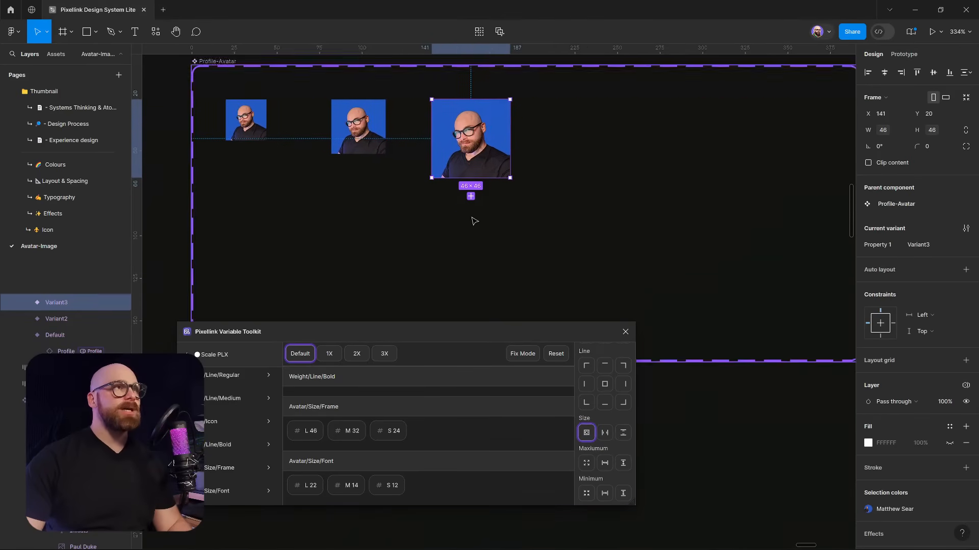
# Rename the variant property from Property 1 to Size
pyautogui.doubleClick(876, 245)
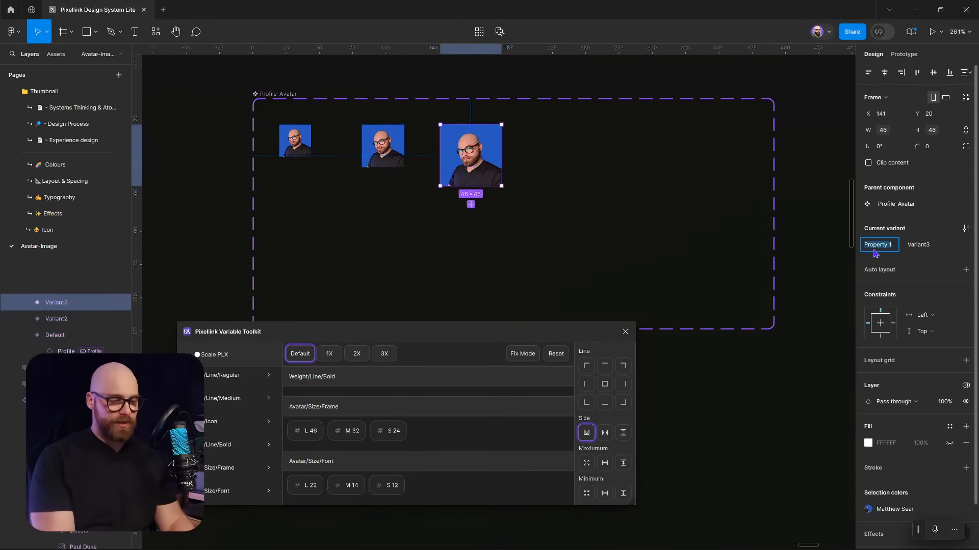
pyautogui.write('Szie')
pyautogui.press('BackSpace')
pyautogui.press('BackSpace')
pyautogui.press('BackSpace')
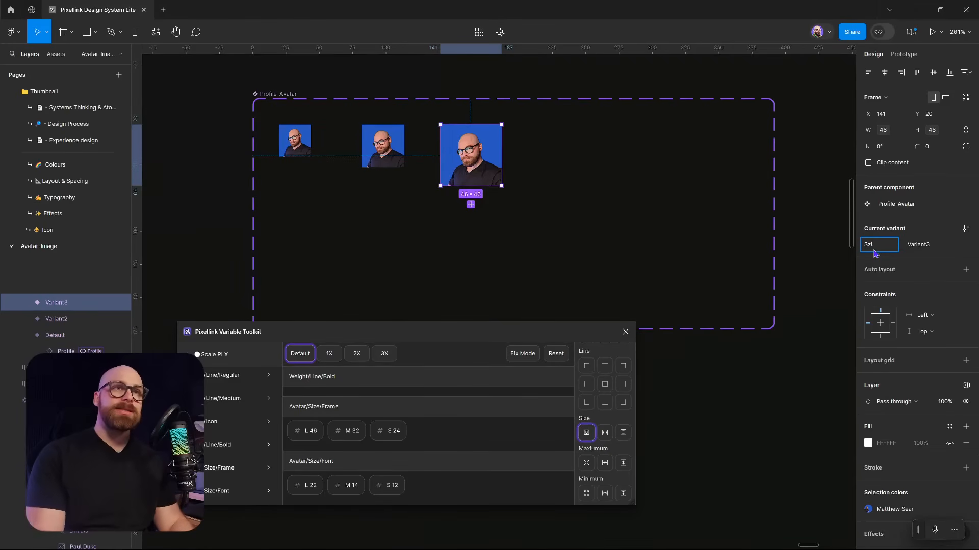
pyautogui.write('ize')
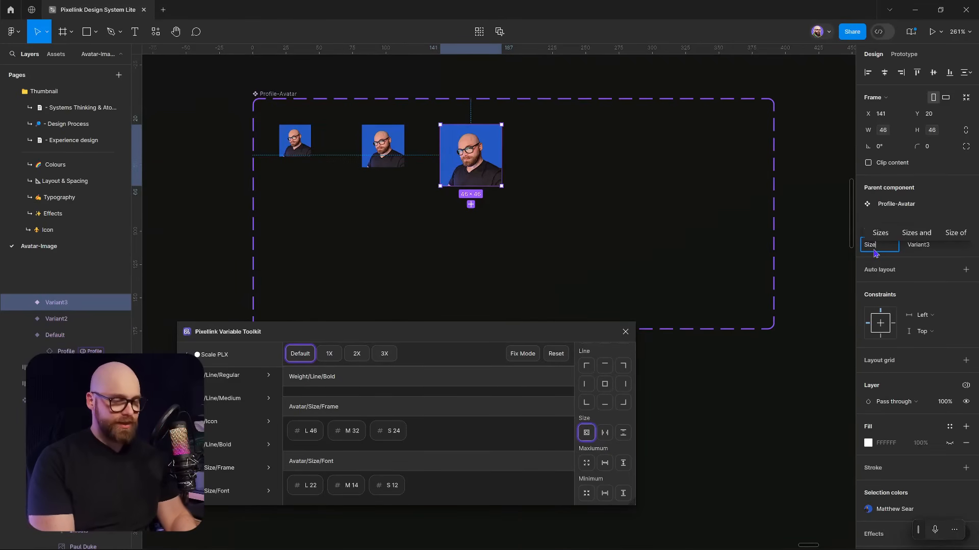
pyautogui.press('Return')
# Set the three avatars' Size values to L, M and S
pyautogui.click(920, 245)
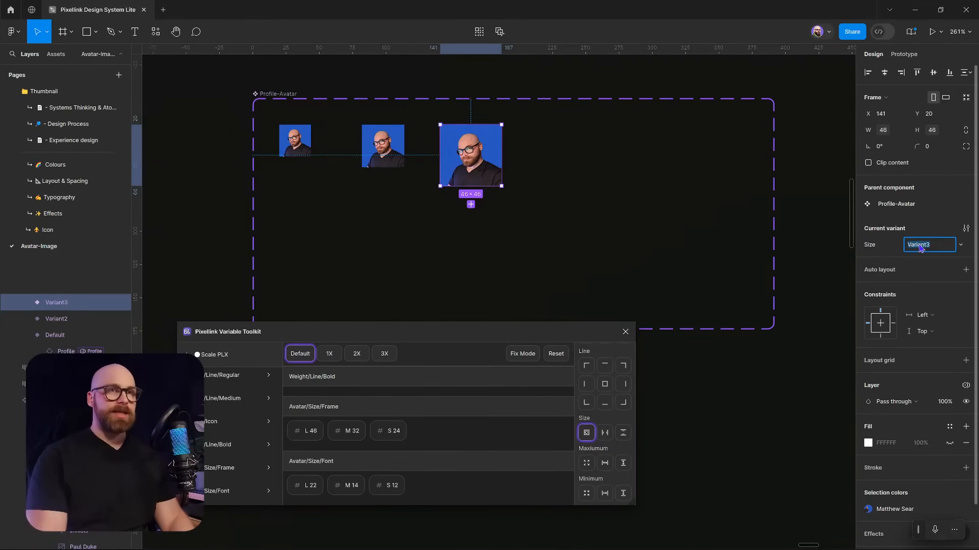
pyautogui.write('L')
pyautogui.press('Return')
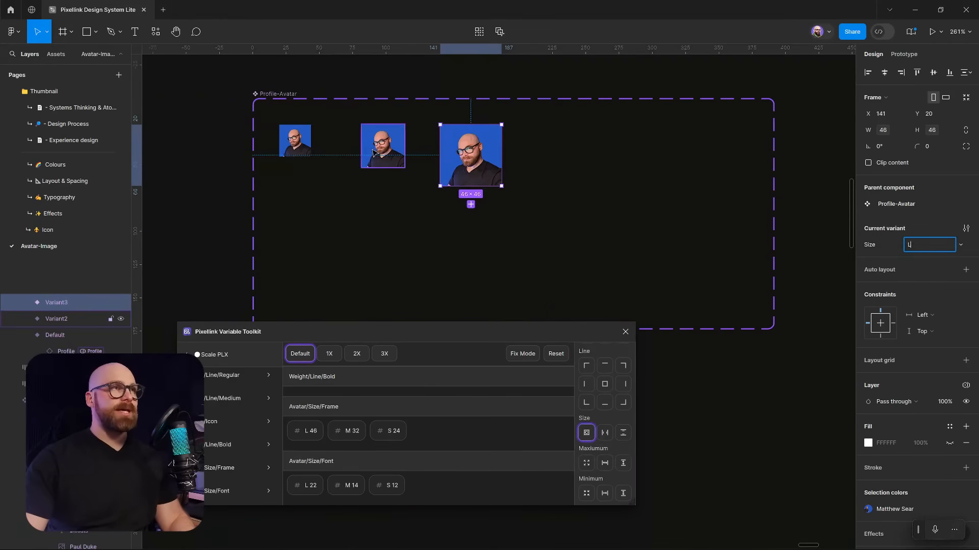
pyautogui.press('Tab')
pyautogui.click(926, 246)
pyautogui.write('M')
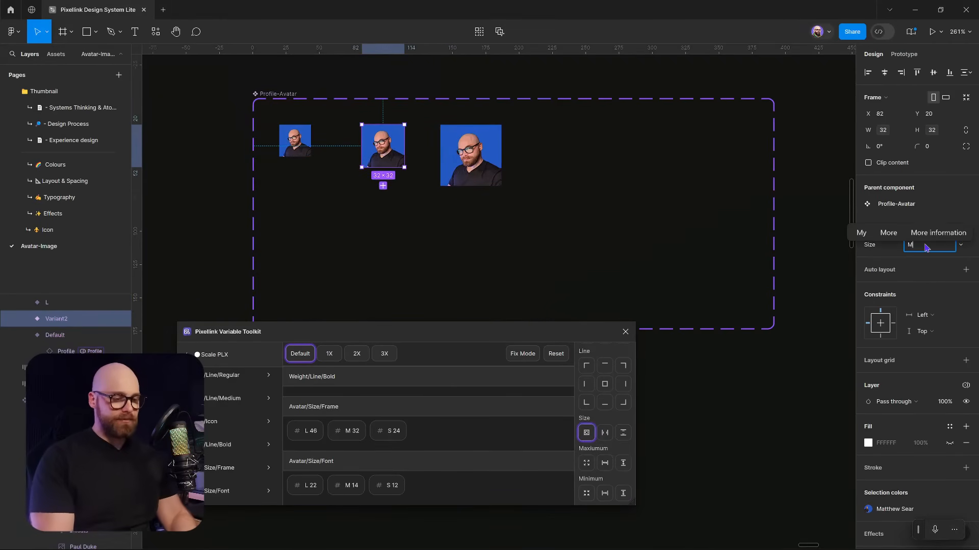
pyautogui.press('Return')
pyautogui.press('Tab')
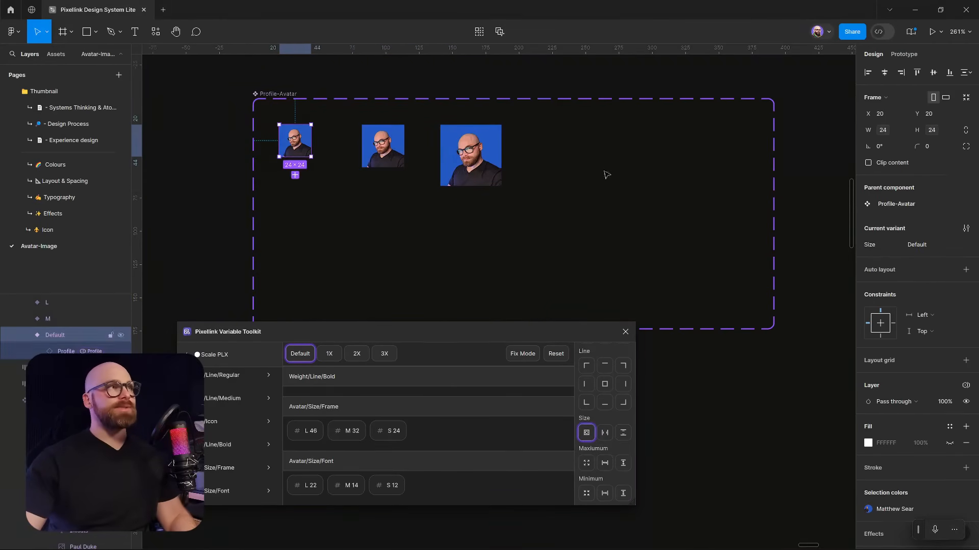
pyautogui.click(940, 246)
pyautogui.press('BackSpace')
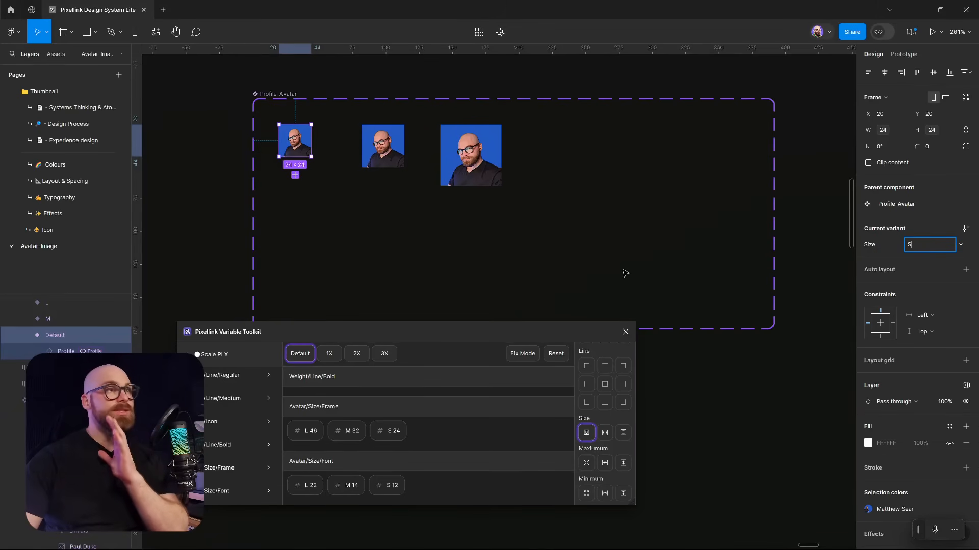
pyautogui.press('Return')
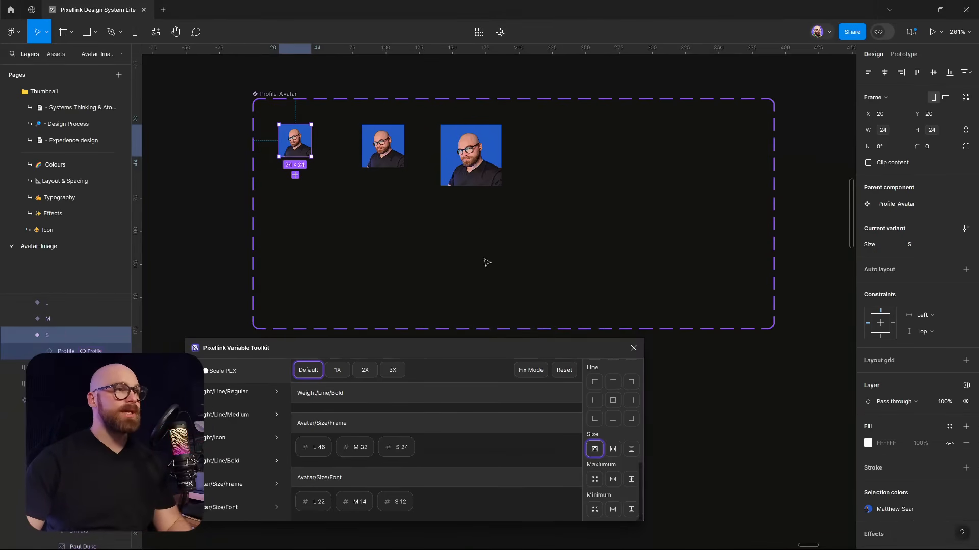
# Duplicate the three avatar variants into a second row
pyautogui.scroll(-3, 471, 216)
pyautogui.scroll(-1, 473, 219)
pyautogui.moveTo(279, 108); pyautogui.dragTo(500, 208)
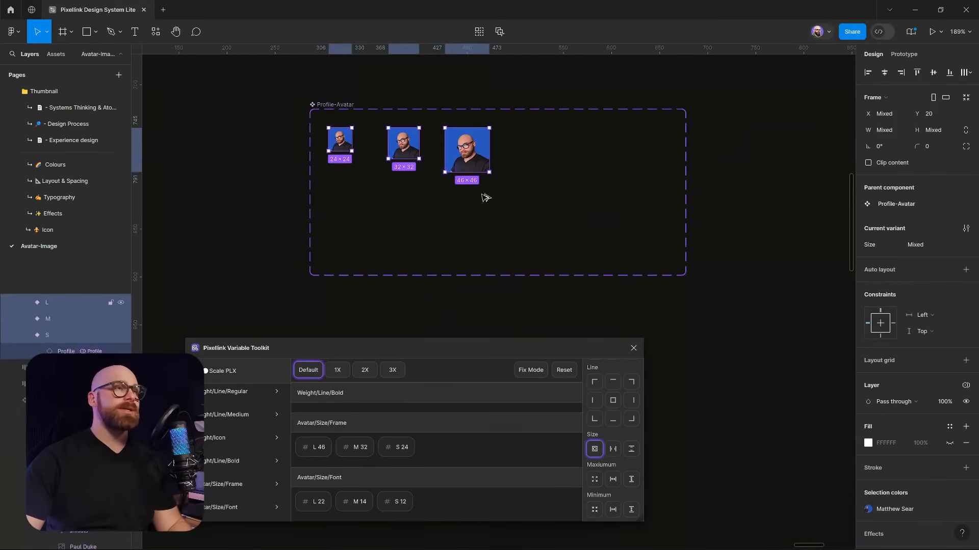
pyautogui.click(409, 190)
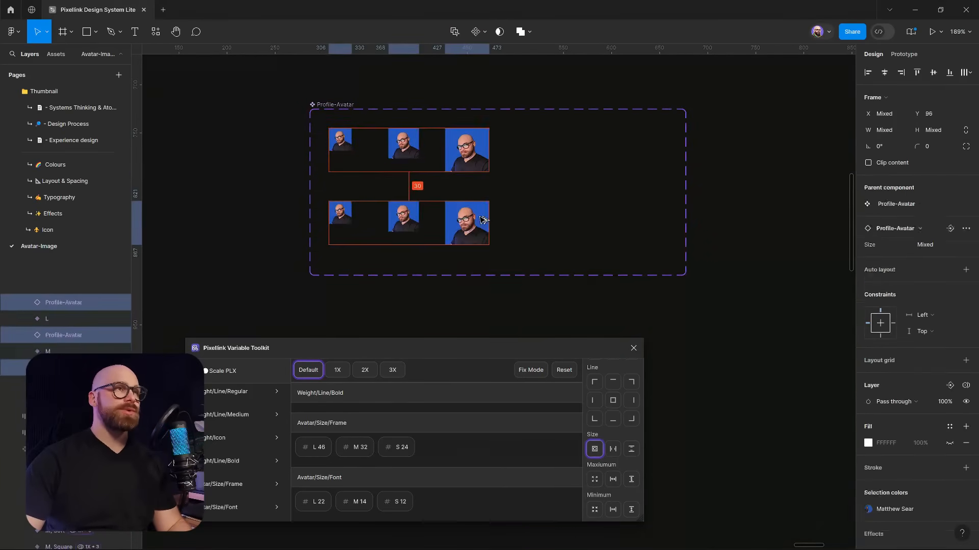
pyautogui.click(724, 313)
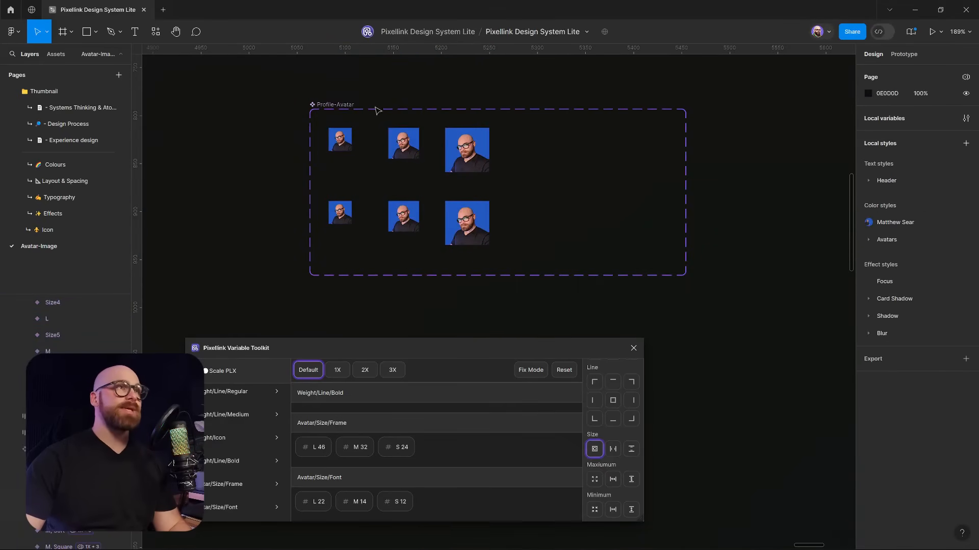
# Add a Frame Style variant property to the set, valued Default
pyautogui.click(351, 106)
pyautogui.click(965, 196)
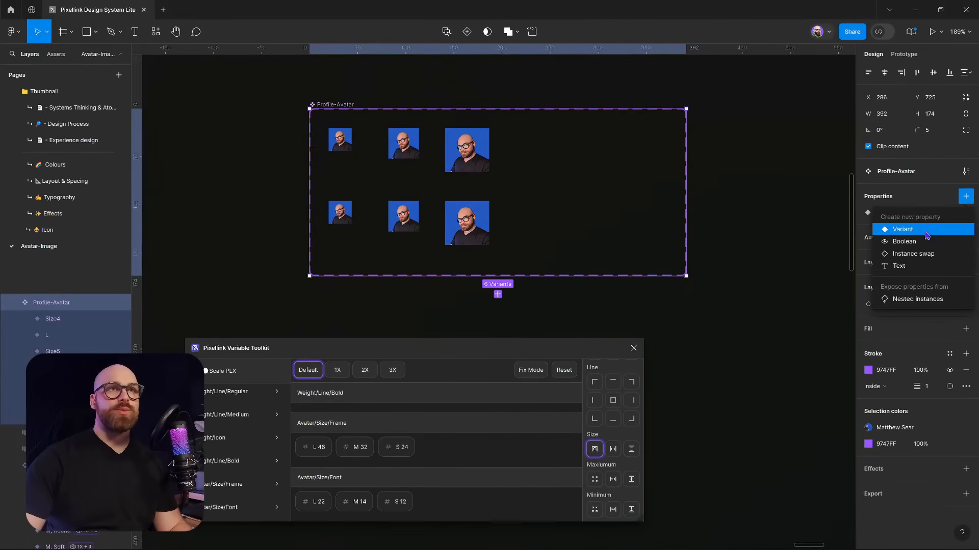
pyautogui.click(924, 235)
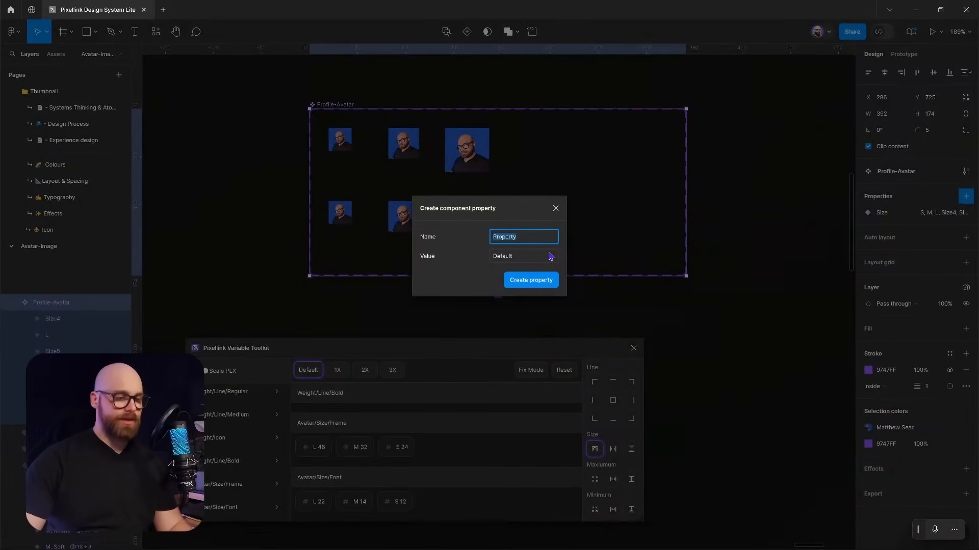
pyautogui.write('Frame')
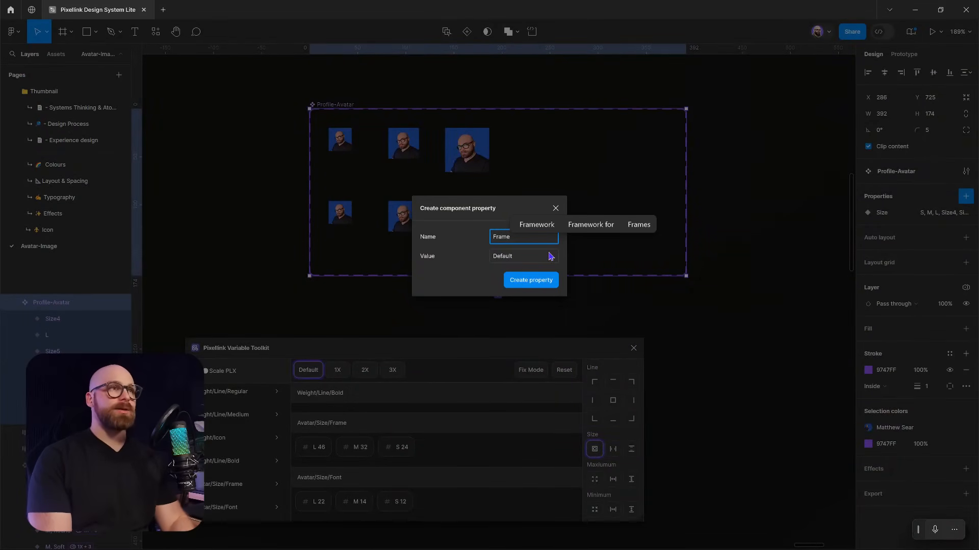
pyautogui.write(' Style')
pyautogui.press('Return')
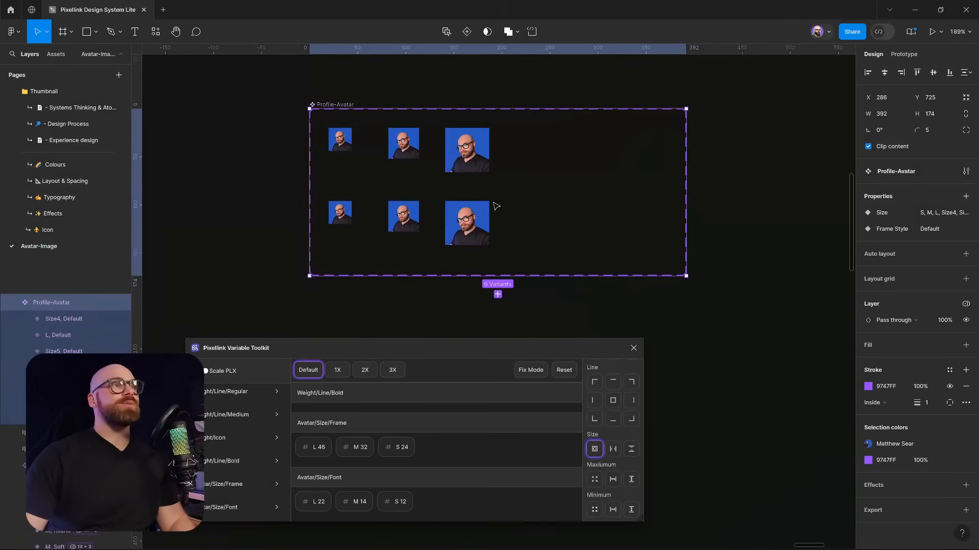
pyautogui.click(470, 224)
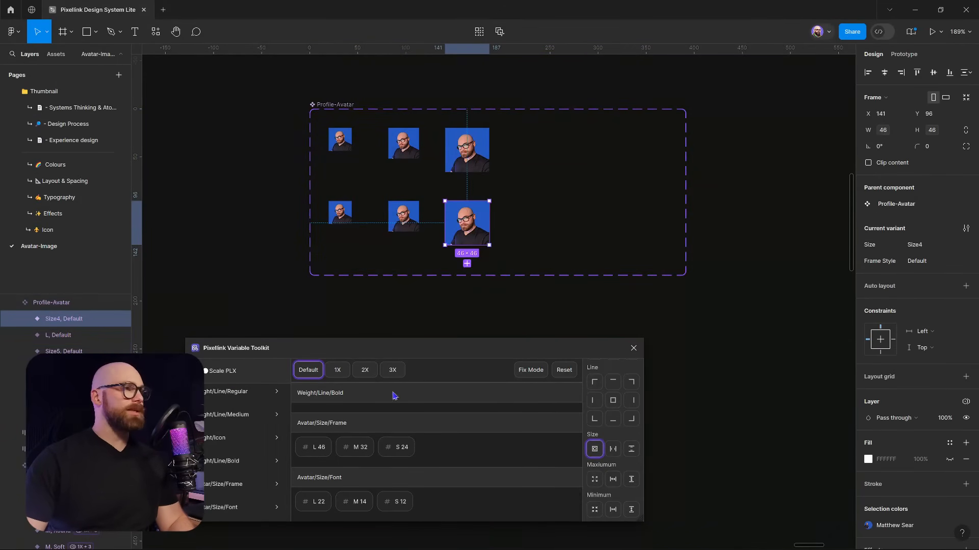
pyautogui.press('Escape')
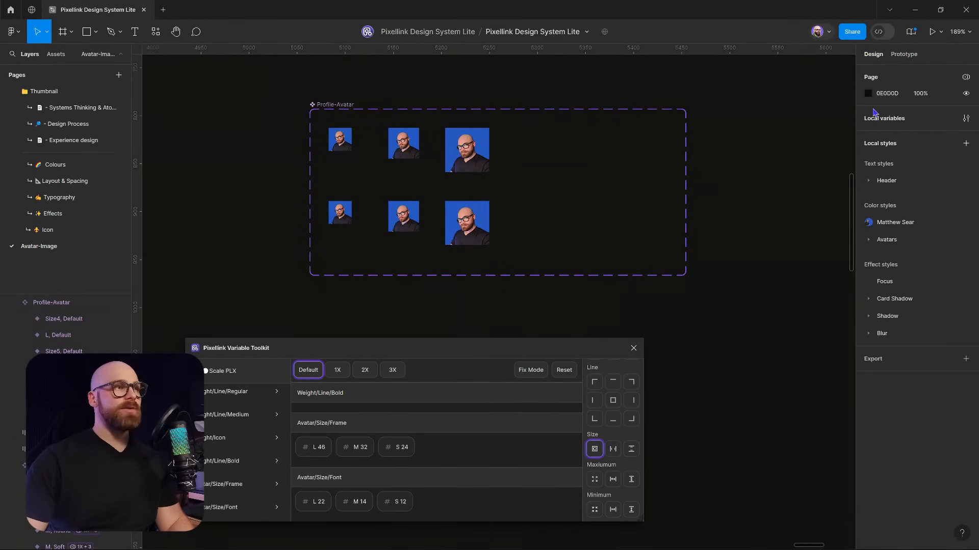
# Open the local variables and arrange the variables and toolkit windows
pyautogui.click(967, 119)
pyautogui.moveTo(645, 282); pyautogui.dragTo(646, 100)
pyautogui.moveTo(599, 350); pyautogui.dragTo(578, 534)
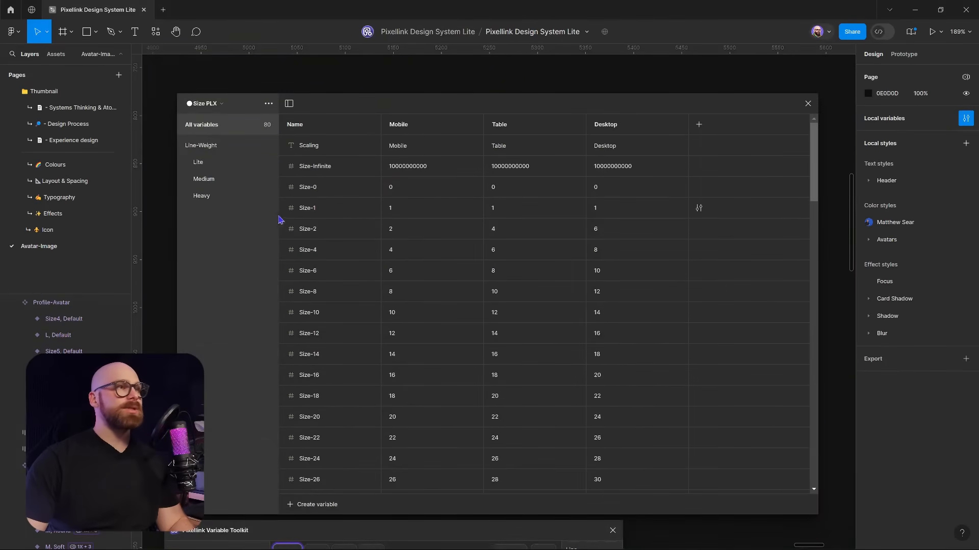
pyautogui.click(182, 146)
# Review the Scale PLX avatar Frame, Font and Rounding variables, then close the window
pyautogui.click(226, 105)
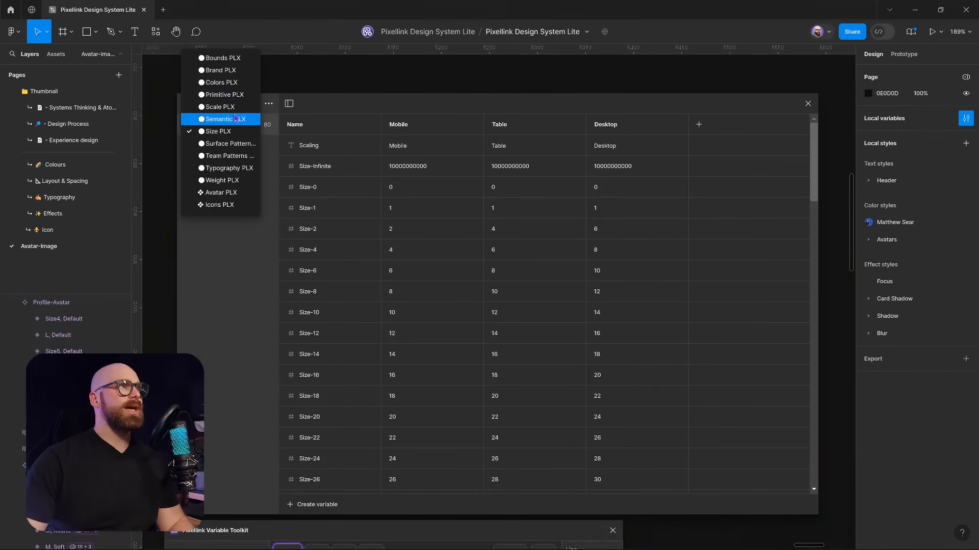
pyautogui.press('Up')
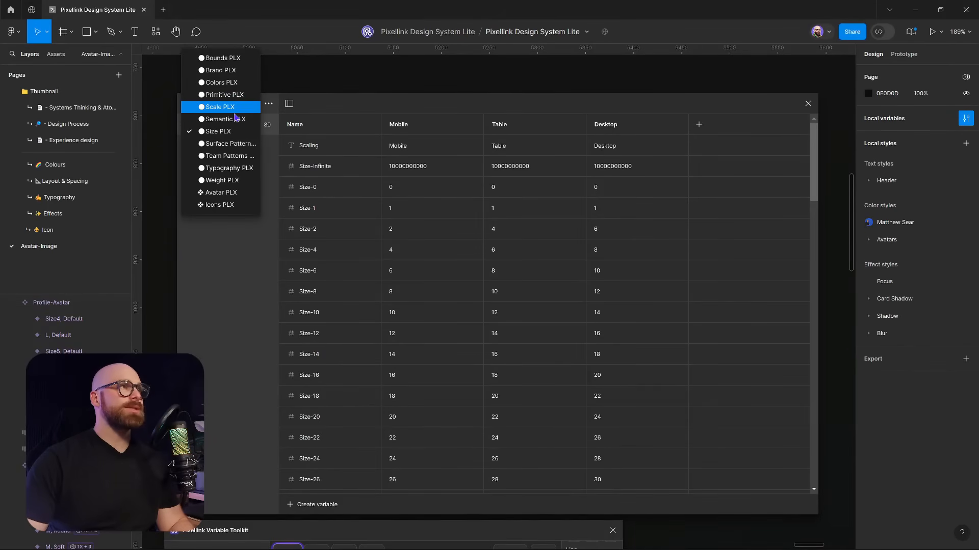
pyautogui.press('Down')
pyautogui.press('Up')
pyautogui.press('Return')
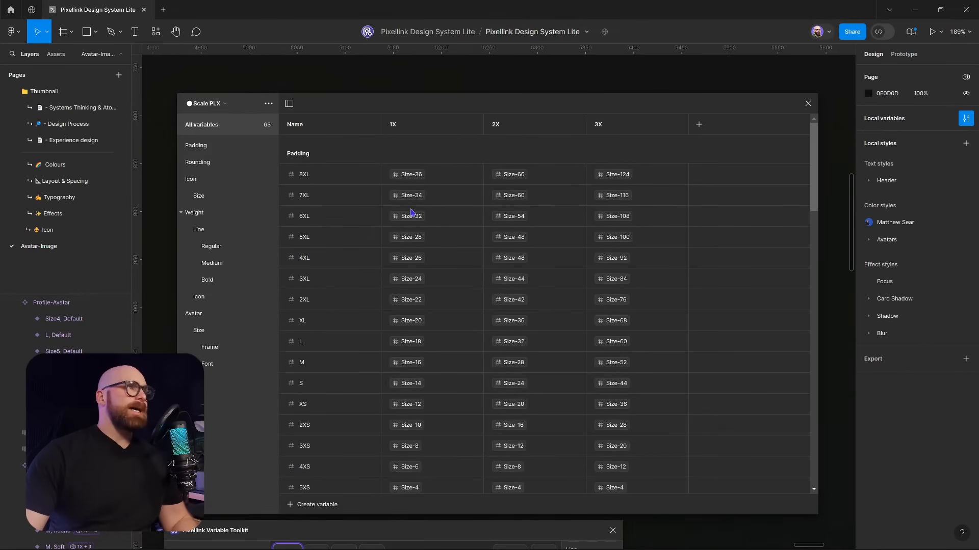
pyautogui.click(210, 347)
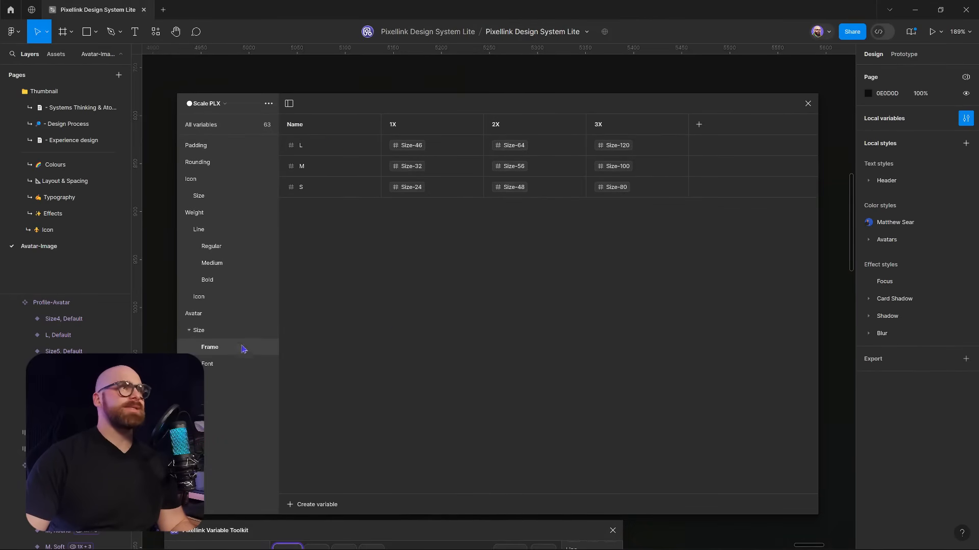
pyautogui.click(236, 364)
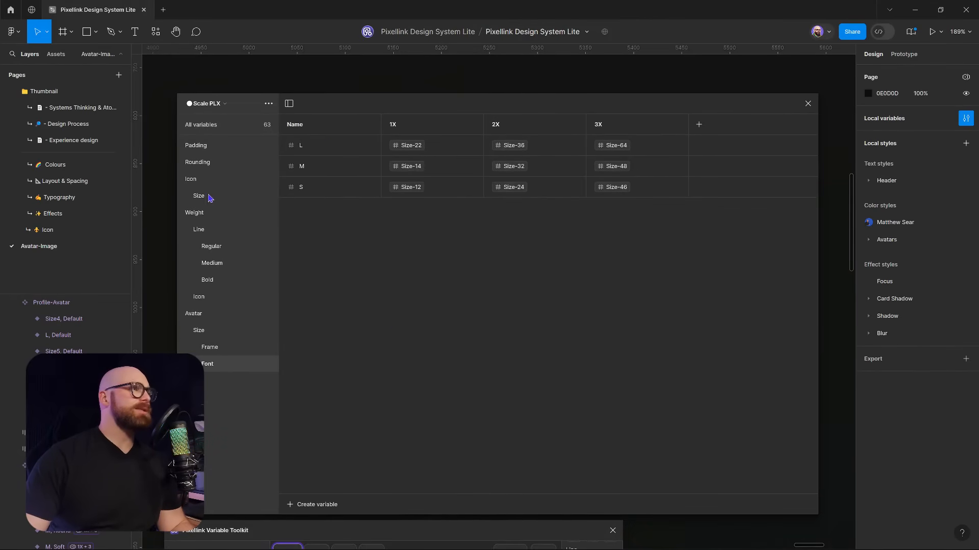
pyautogui.click(208, 163)
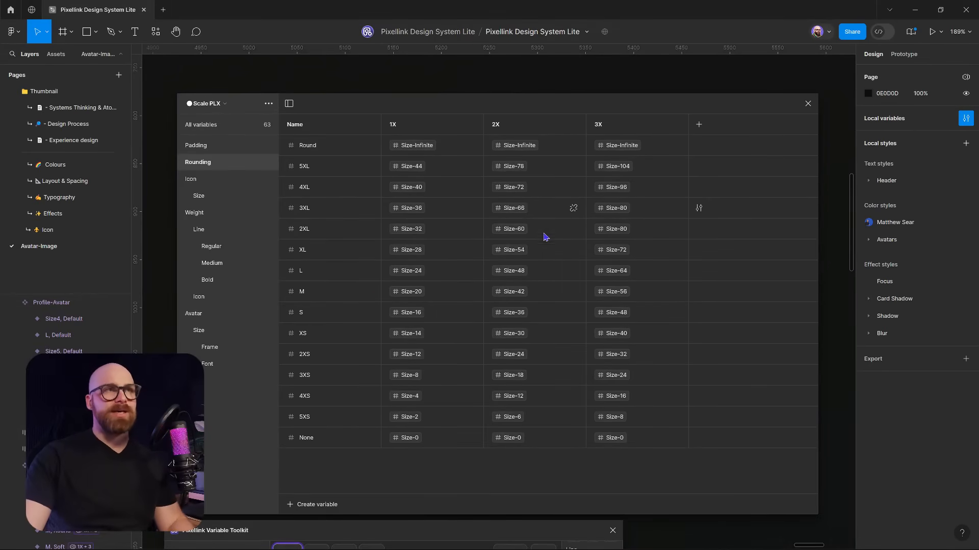
pyautogui.click(808, 103)
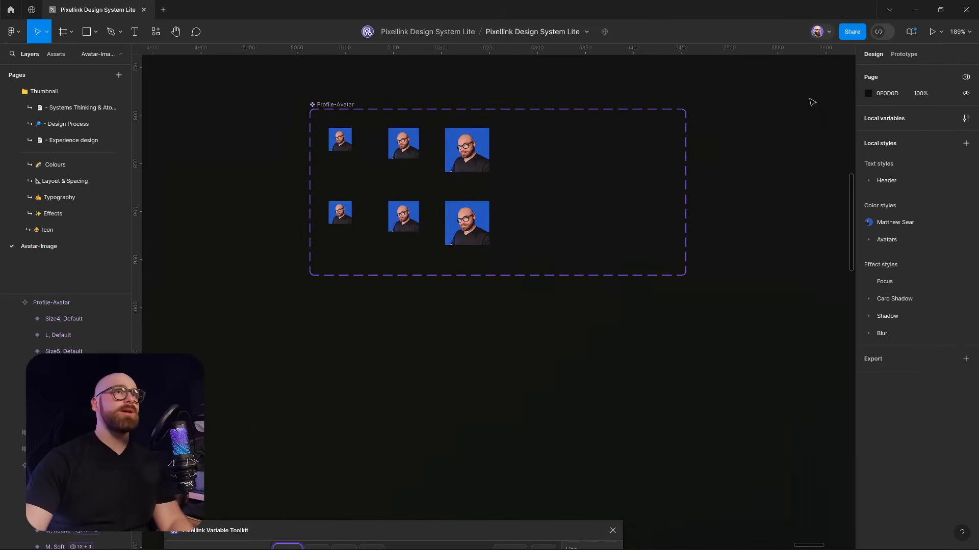
# Set the bottom avatar row's Frame Style to Soft
pyautogui.moveTo(301, 183); pyautogui.dragTo(515, 258)
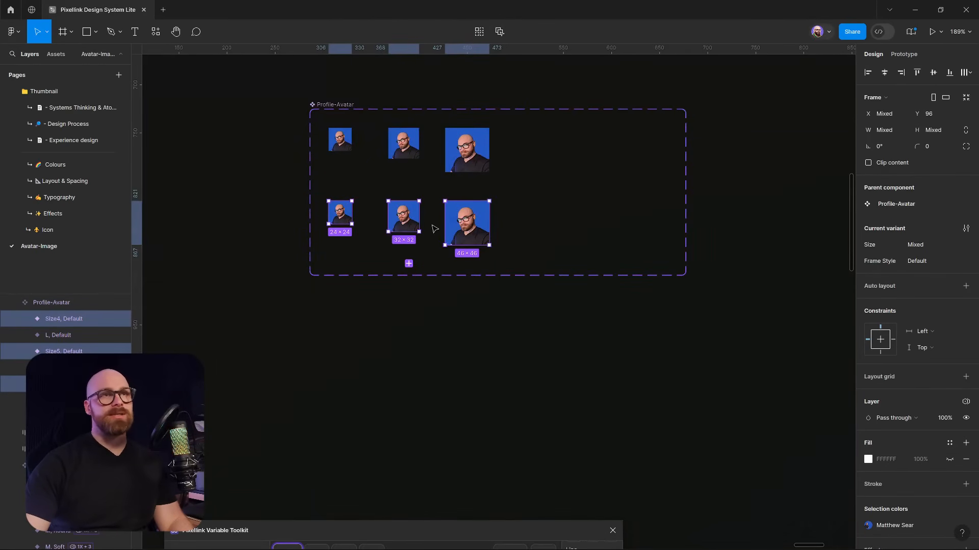
pyautogui.click(916, 261)
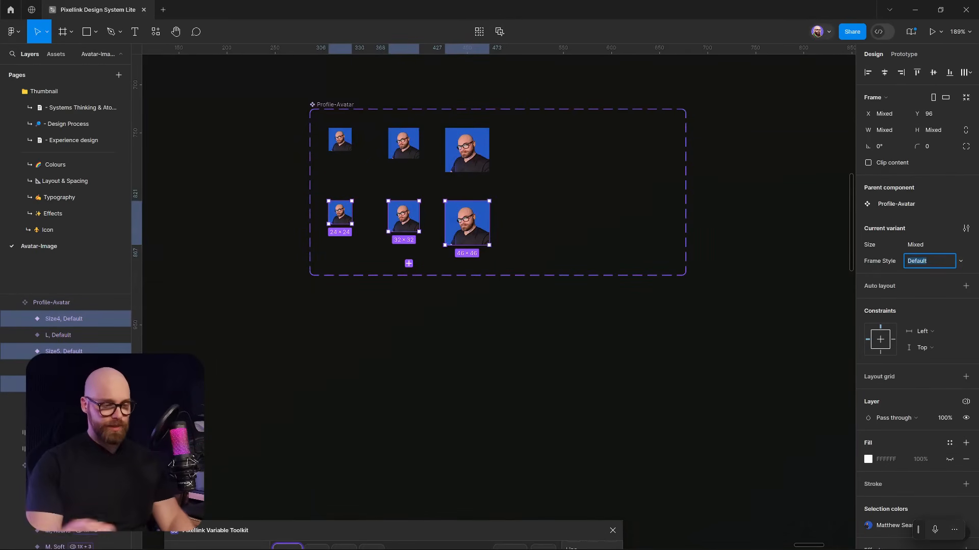
pyautogui.write('Soft')
pyautogui.press('Return')
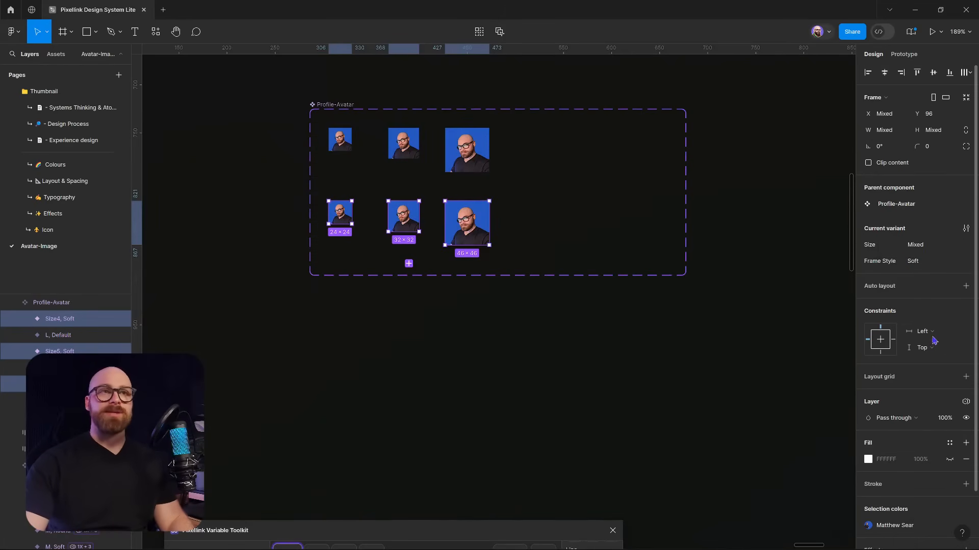
# Bring the Variable Toolkit plugin window up into view
pyautogui.moveTo(443, 535); pyautogui.dragTo(504, 214)
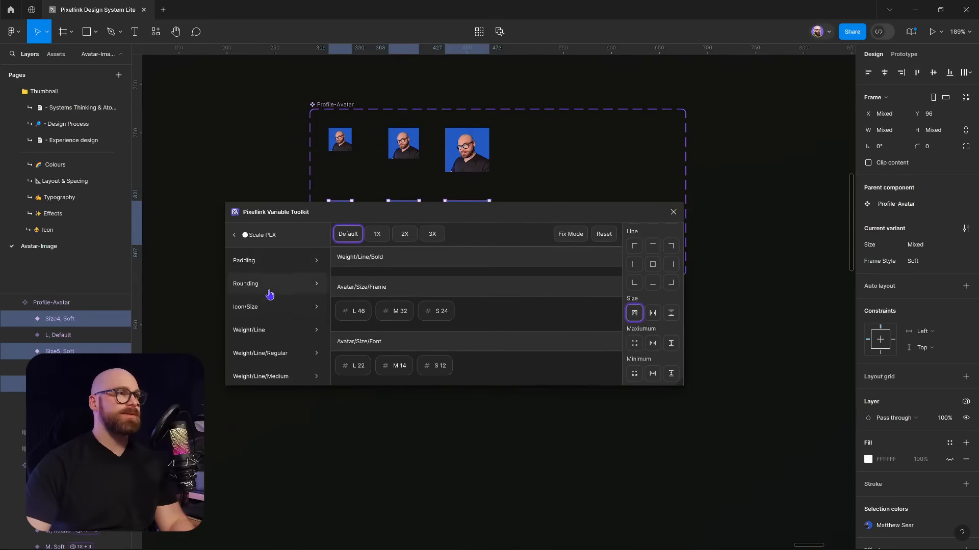
pyautogui.scroll(5, 662, 306)
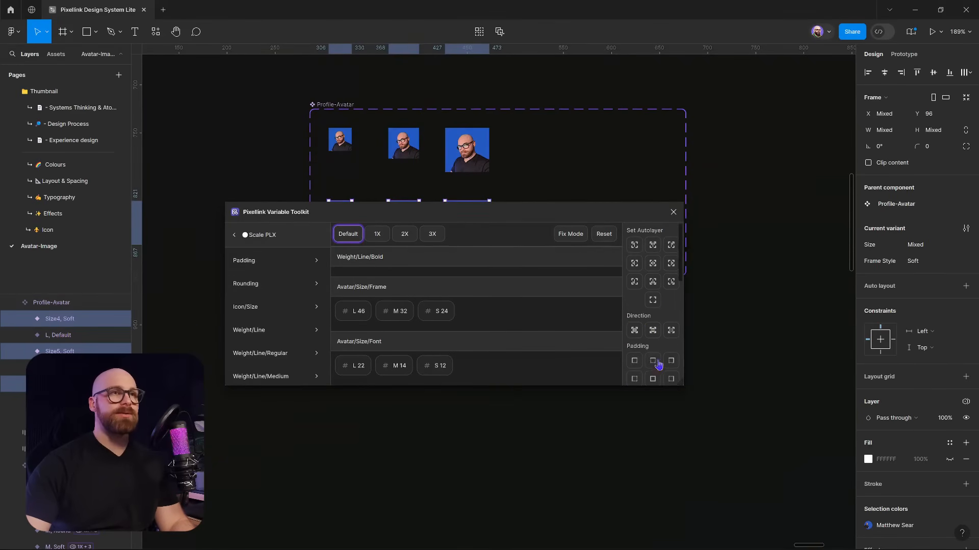
pyautogui.scroll(-5, 658, 360)
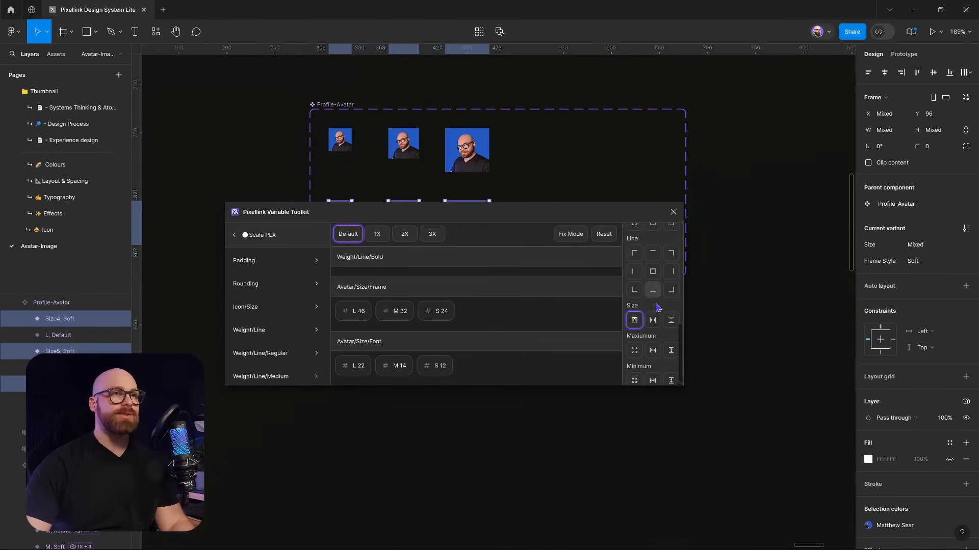
pyautogui.scroll(3, 657, 308)
# Bind Soft avatar corners to Rounding variables, giving the 32 and 24 px ones radius 8
pyautogui.click(652, 272)
pyautogui.scroll(-2, 453, 164)
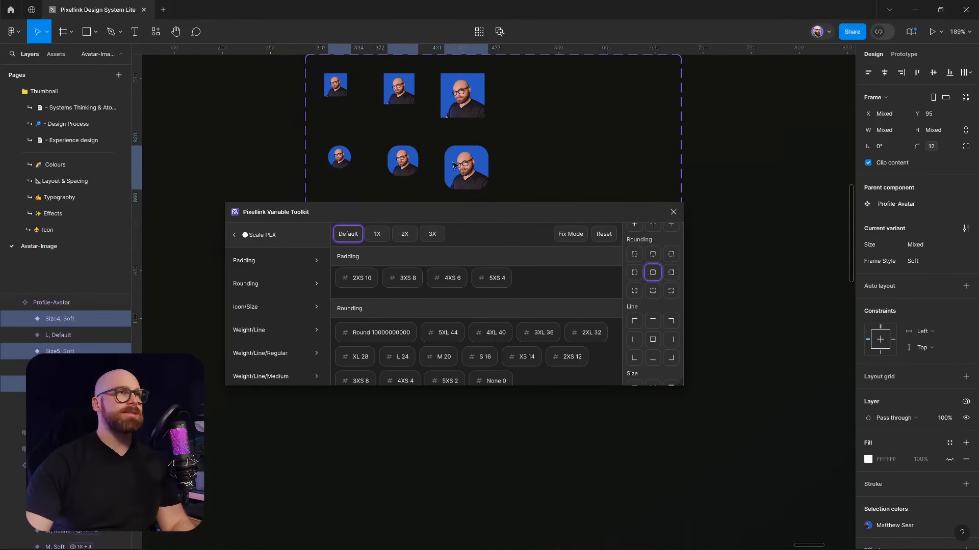
pyautogui.click(403, 160)
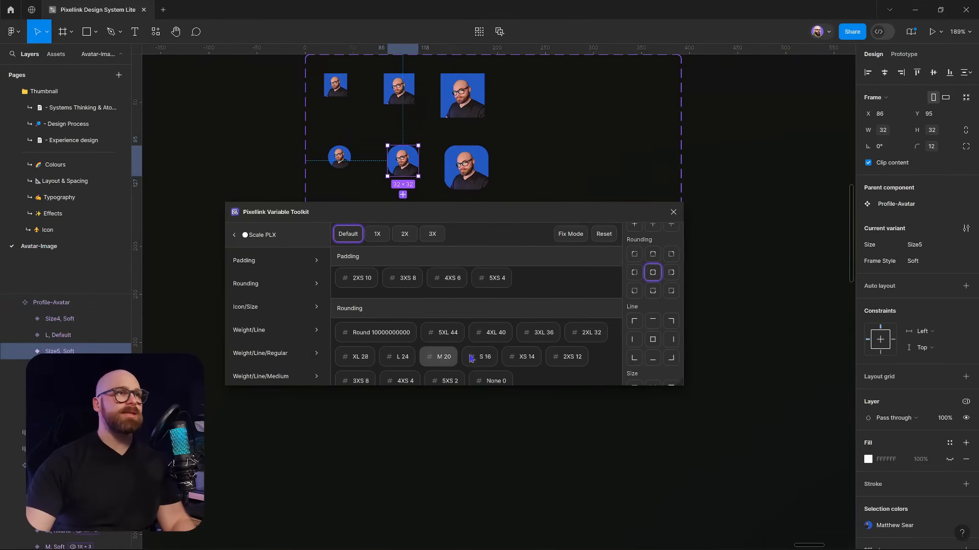
pyautogui.click(359, 381)
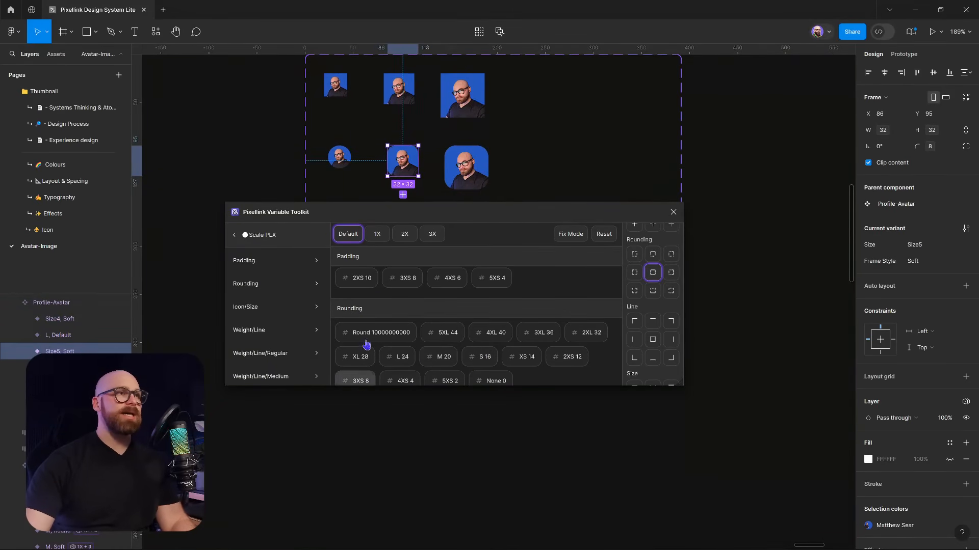
pyautogui.click(338, 156)
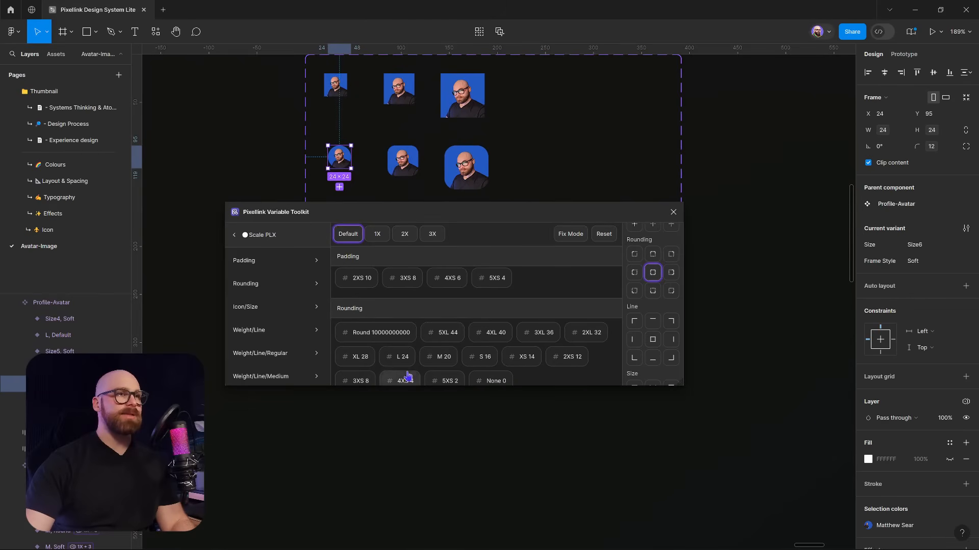
pyautogui.click(362, 381)
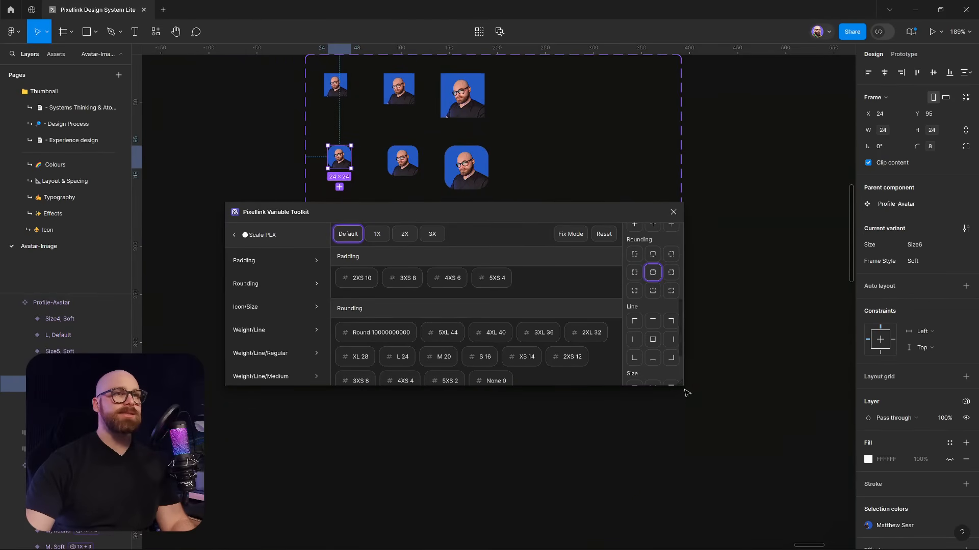
# Enlarge the toolkit window, move it lower and clear the selection
pyautogui.moveTo(684, 399); pyautogui.dragTo(690, 443)
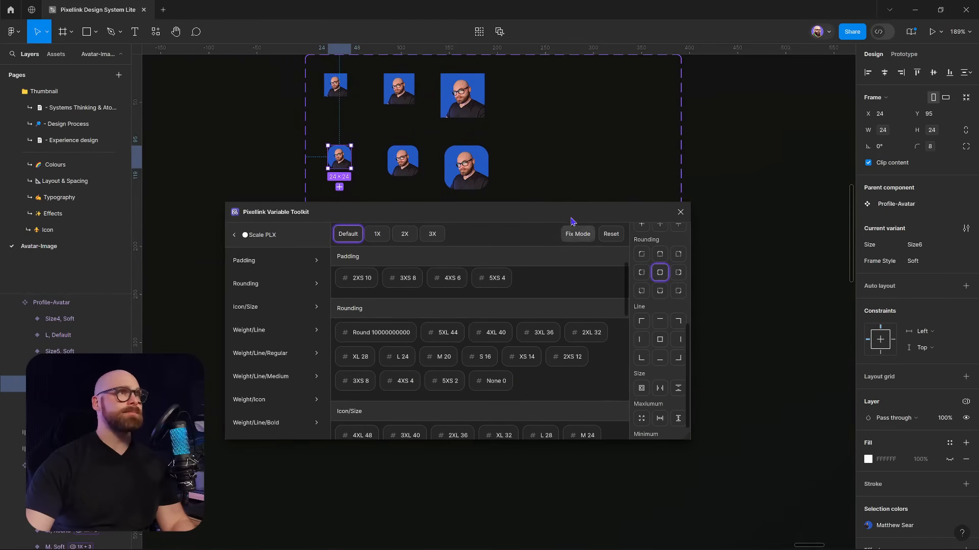
pyautogui.moveTo(568, 213); pyautogui.dragTo(552, 358)
pyautogui.click(439, 276)
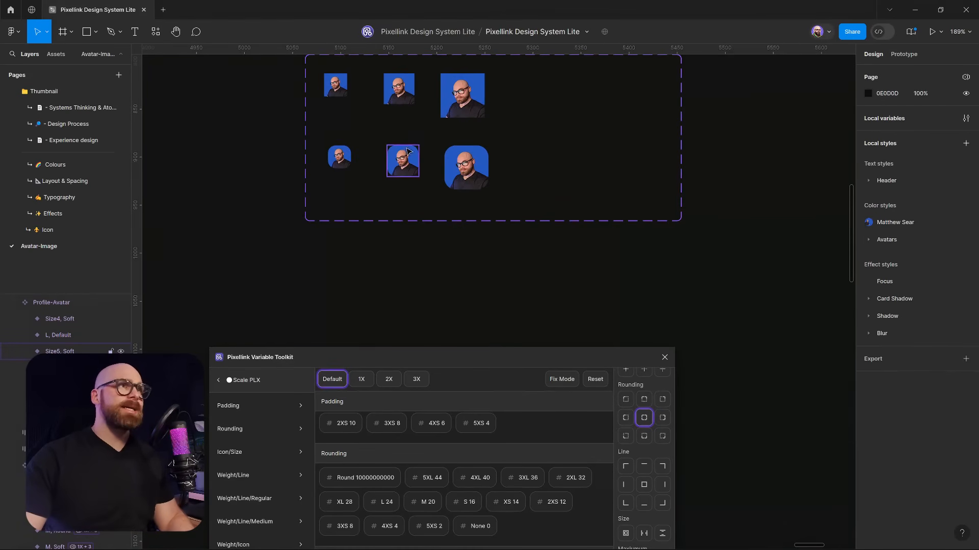
# Nudge the middle Soft avatar and extend the component set's bottom edge downward
pyautogui.moveTo(408, 157); pyautogui.dragTo(403, 159)
pyautogui.click(447, 225)
pyautogui.click(448, 221)
pyautogui.moveTo(448, 220); pyautogui.dragTo(448, 294)
# Give the third avatar row Frame Style Round, made fully circular by the Round rounding variable
pyautogui.click(225, 160)
pyautogui.moveTo(218, 135); pyautogui.dragTo(502, 241)
pyautogui.click(917, 278)
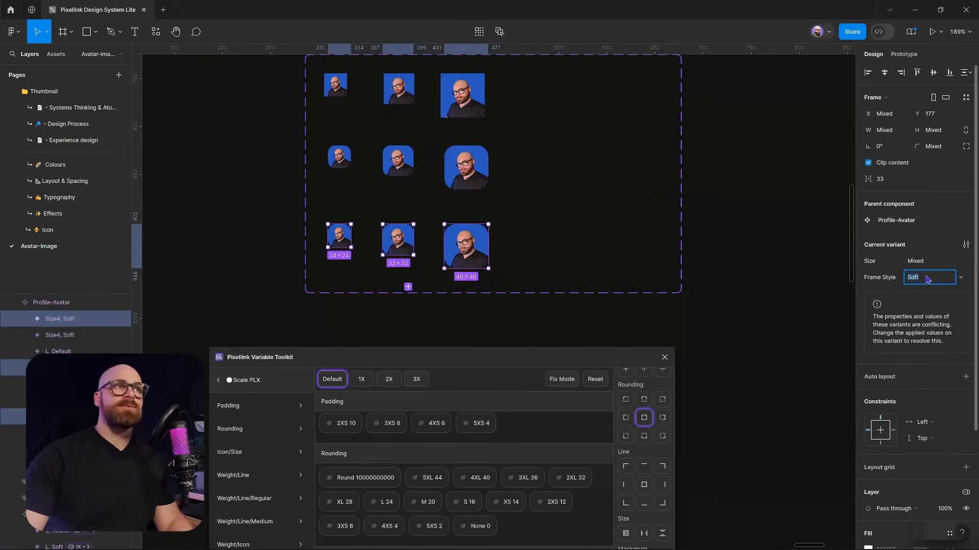
pyautogui.write('Rou')
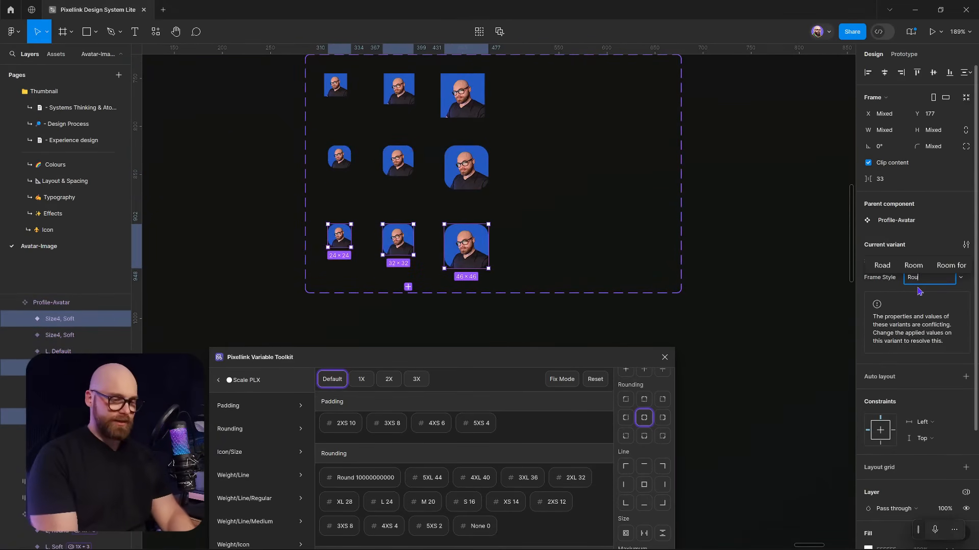
pyautogui.write('nd')
pyautogui.press('Return')
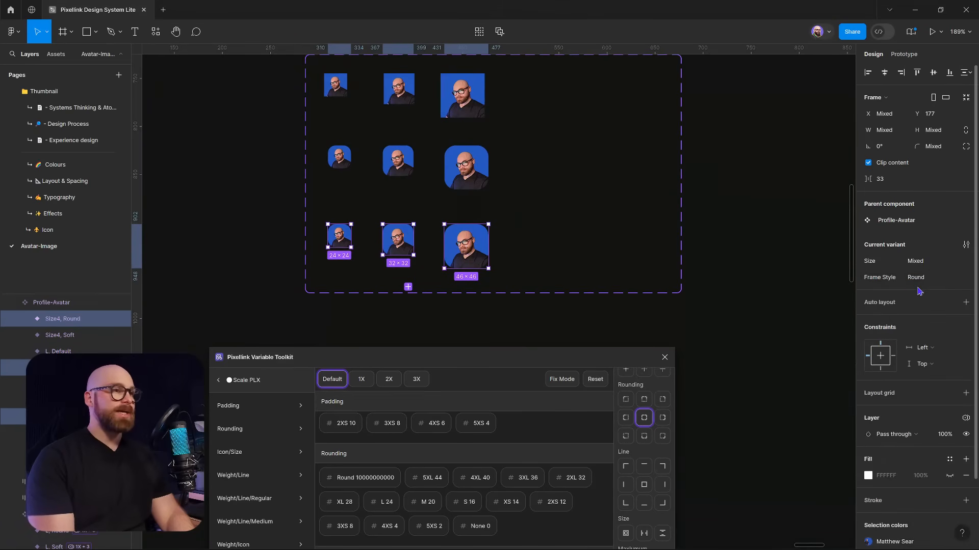
pyautogui.click(366, 477)
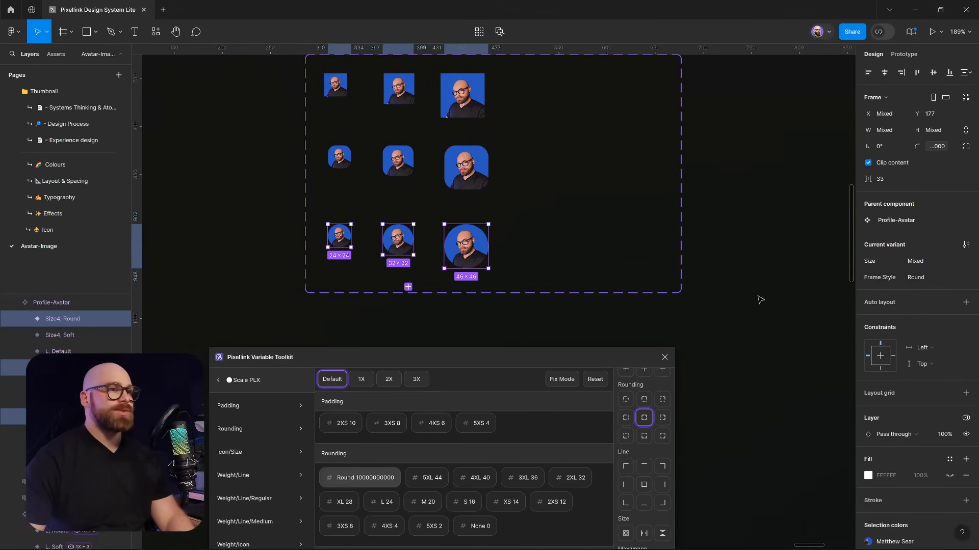
pyautogui.click(733, 292)
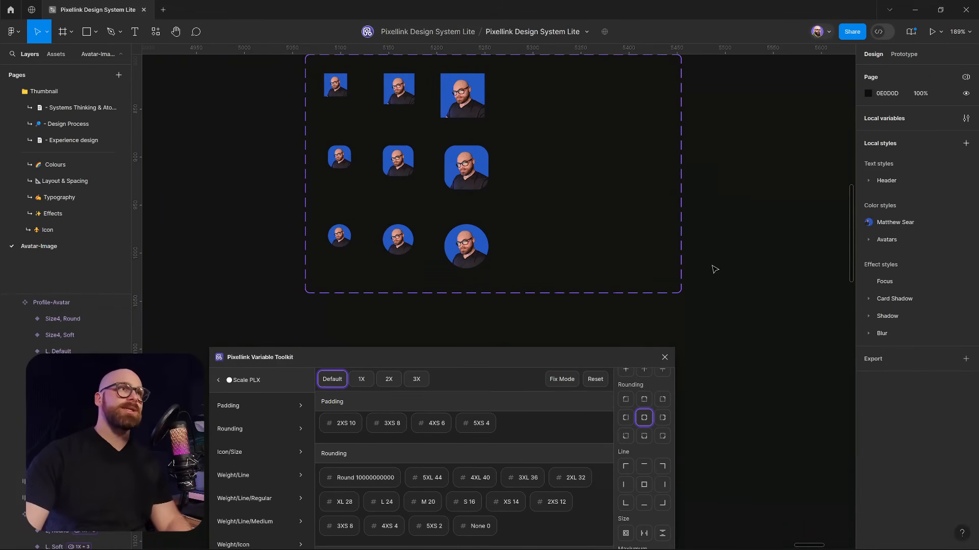
pyautogui.scroll(1, 389, 289)
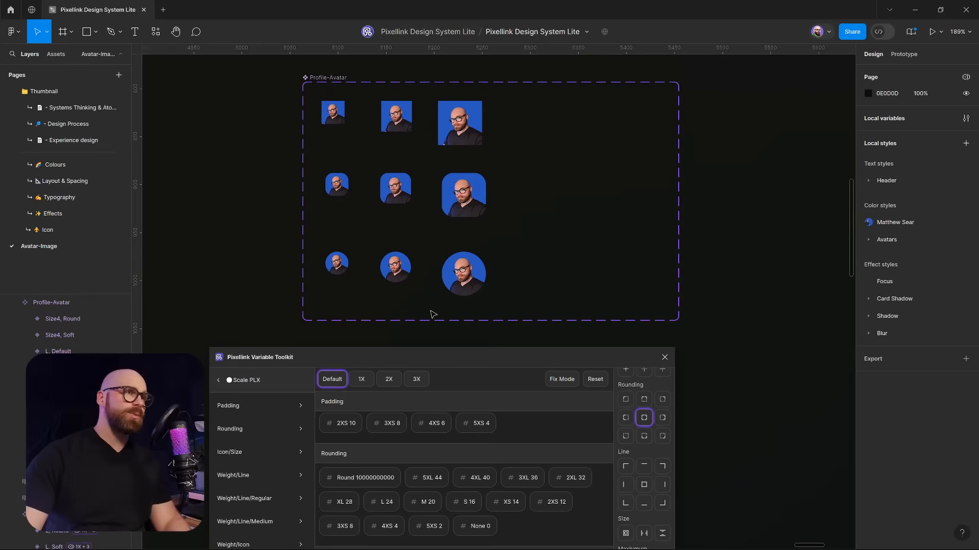
# Select the Initials layer in every avatar, then clear the selection
pyautogui.click(474, 271)
pyautogui.press('Return')
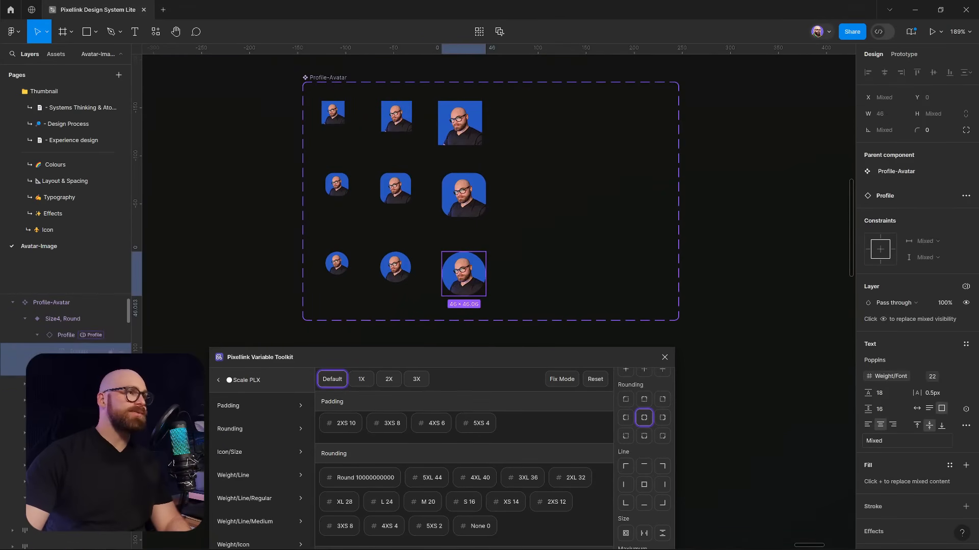
pyautogui.click(85, 352)
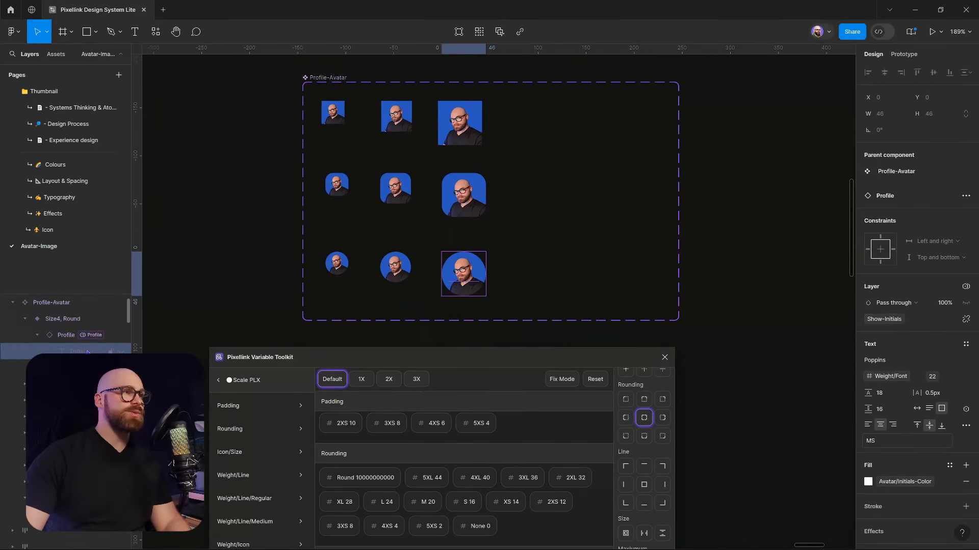
pyautogui.hotkey('ctrl', 'alt', 'a')
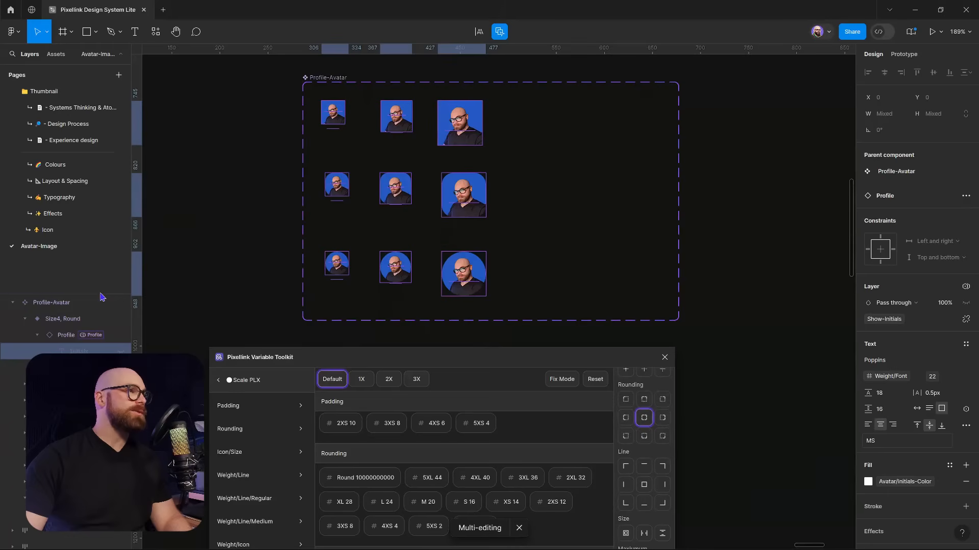
pyautogui.scroll(-4, 102, 298)
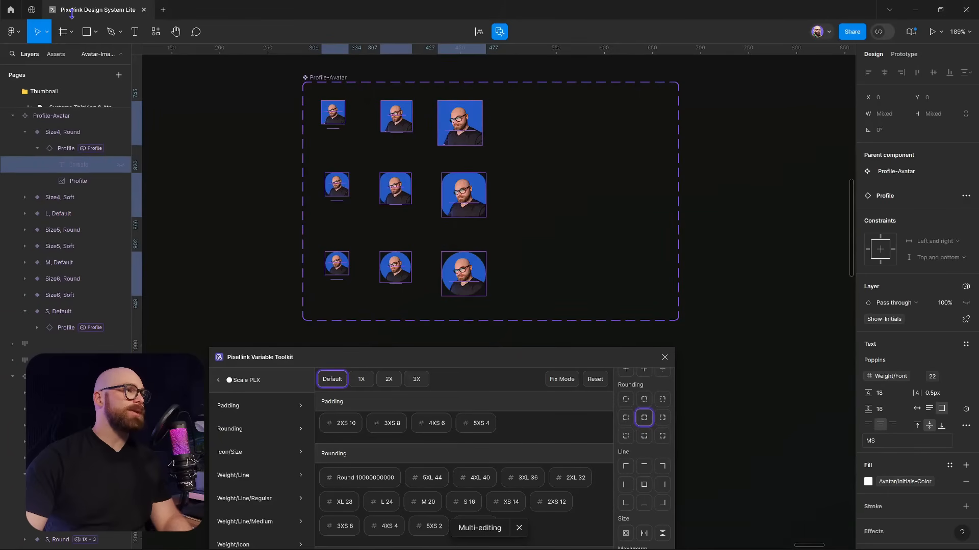
pyautogui.scroll(1, 72, 224)
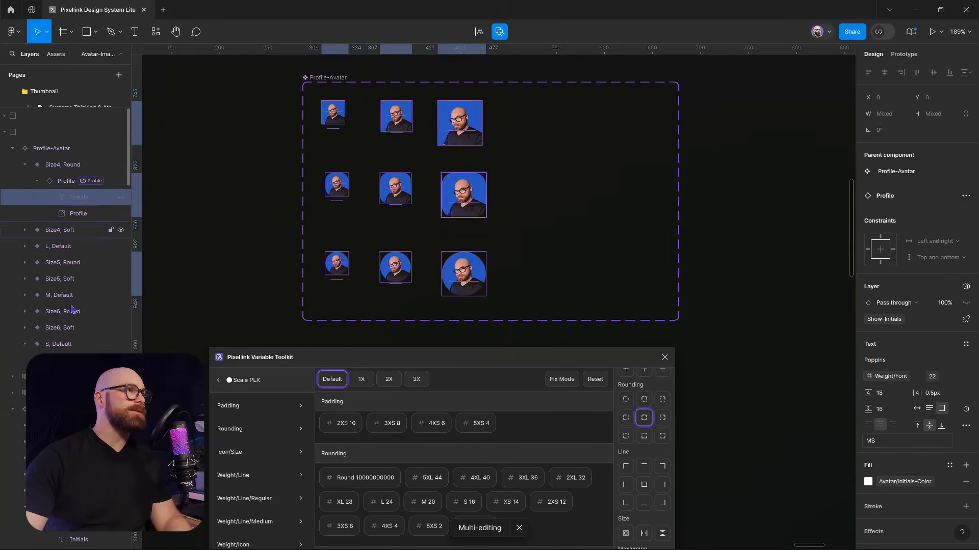
pyautogui.click(292, 131)
# Bind the three small avatars' Initials font size to Avatar/Size/Font S (12)
pyautogui.click(337, 115)
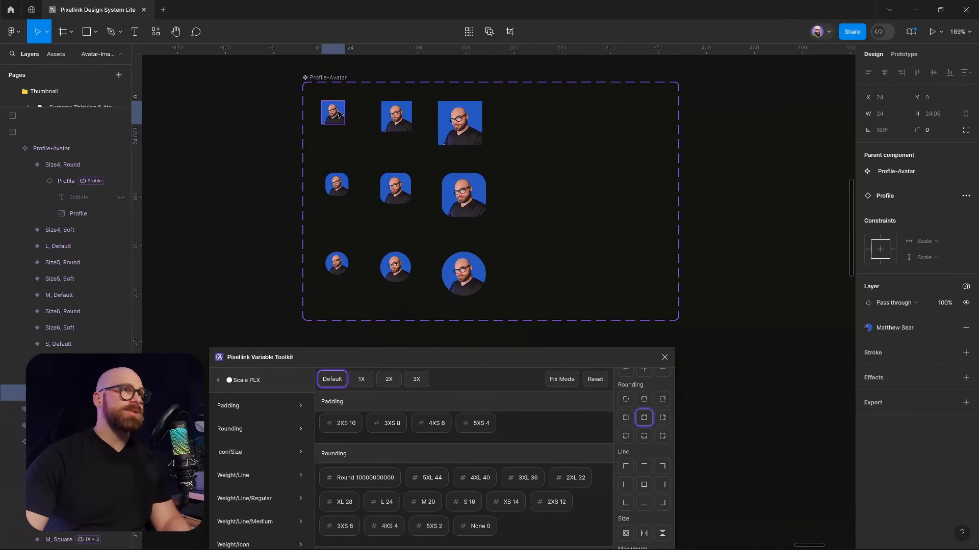
pyautogui.keyDown('shift'); pyautogui.click(343, 189); pyautogui.keyUp('shift')
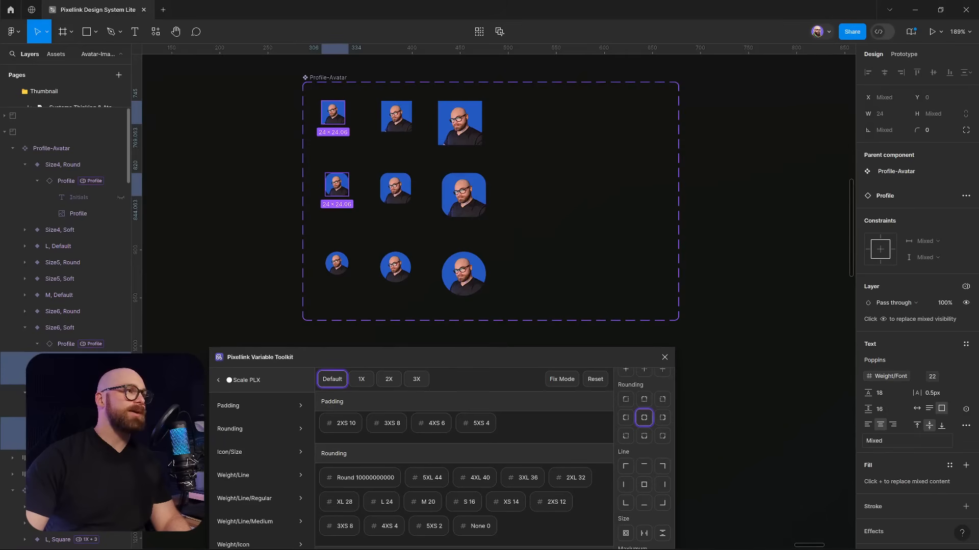
pyautogui.keyDown('shift'); pyautogui.click(338, 267); pyautogui.keyUp('shift')
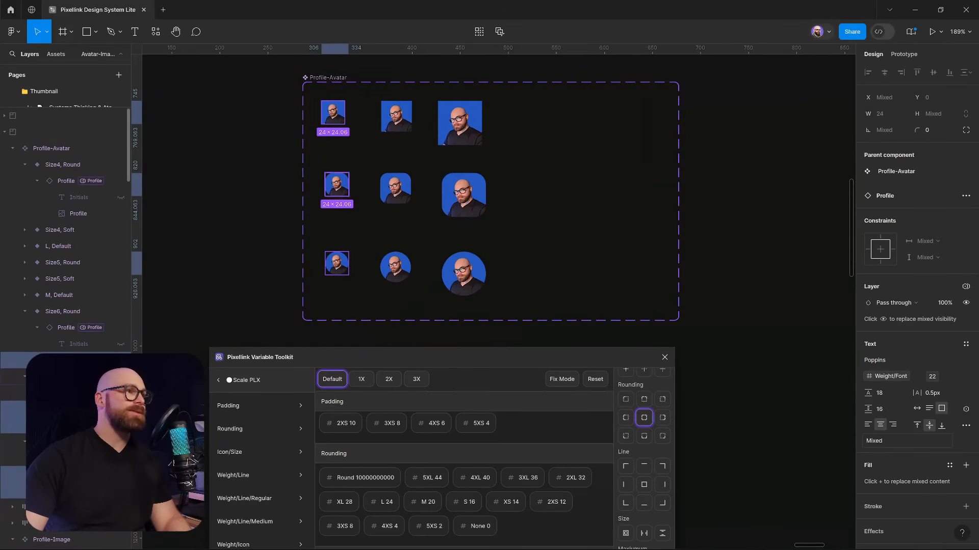
pyautogui.click(76, 346)
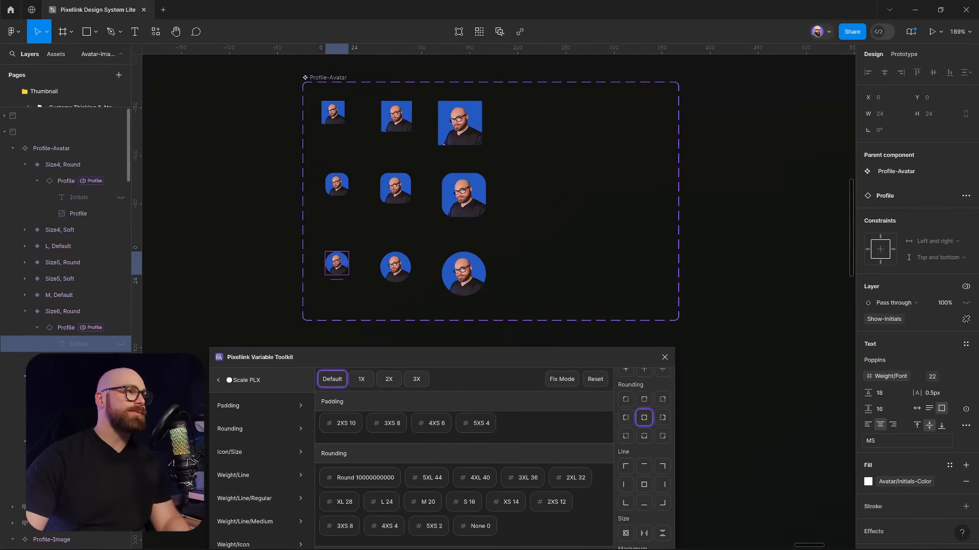
pyautogui.keyDown('ctrl'); pyautogui.click(76, 410); pyautogui.keyUp('ctrl')
pyautogui.keyDown('ctrl'); pyautogui.click(76, 475); pyautogui.keyUp('ctrl')
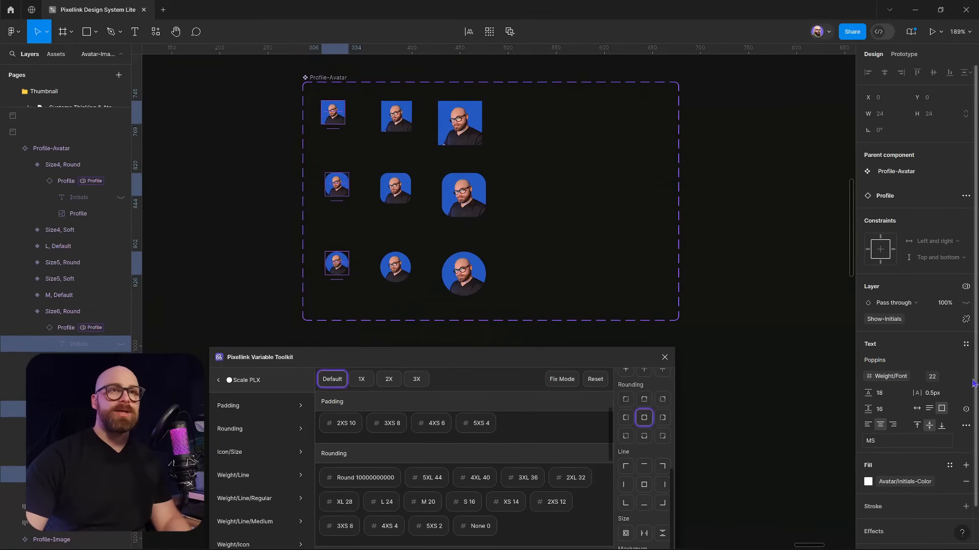
pyautogui.click(937, 382)
pyautogui.click(902, 509)
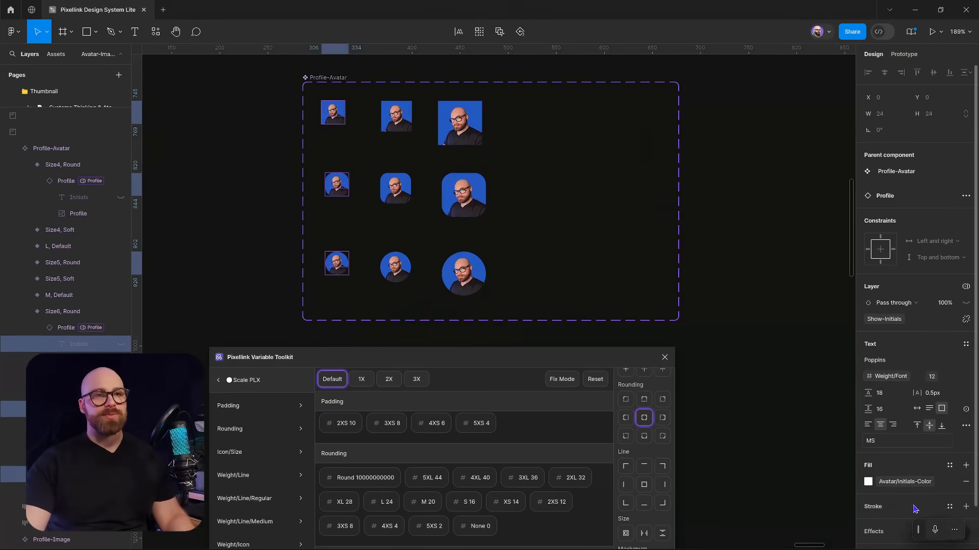
pyautogui.click(402, 121)
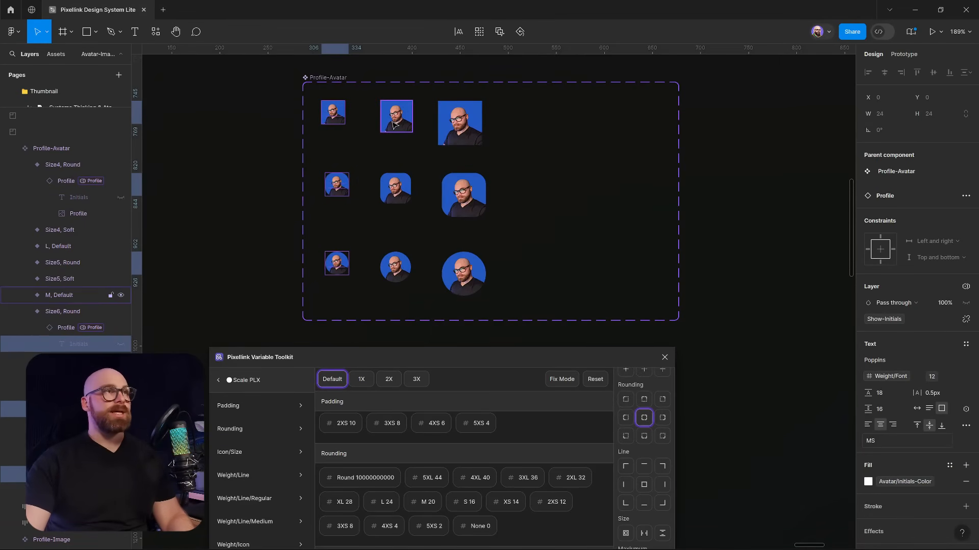
# Bind the three medium avatars' Initials font size to Avatar/Size/Font M (14)
pyautogui.keyDown('ctrl'); pyautogui.click(402, 121); pyautogui.keyUp('ctrl')
pyautogui.keyDown('ctrl'); pyautogui.click(398, 190); pyautogui.keyUp('ctrl')
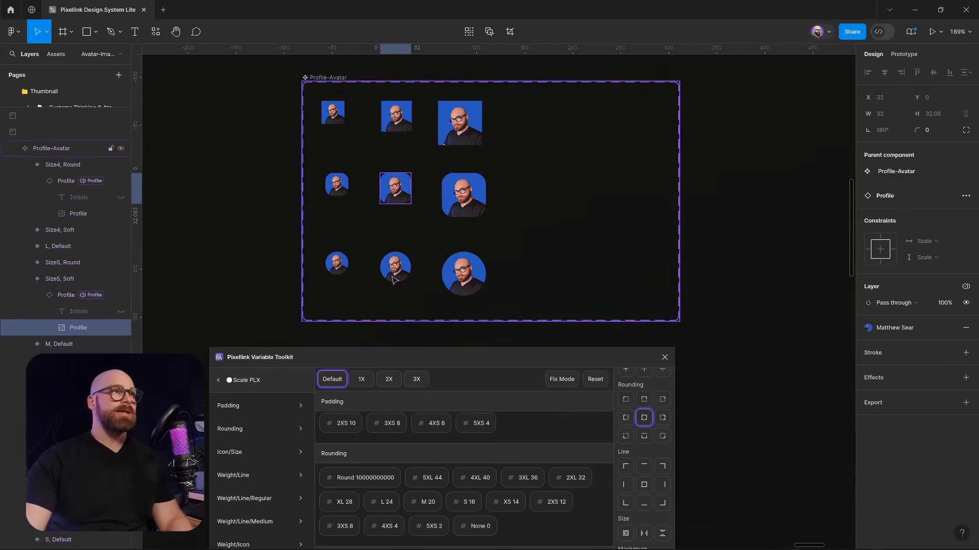
pyautogui.keyDown('ctrl'); pyautogui.click(399, 267); pyautogui.keyUp('ctrl')
pyautogui.click(75, 294)
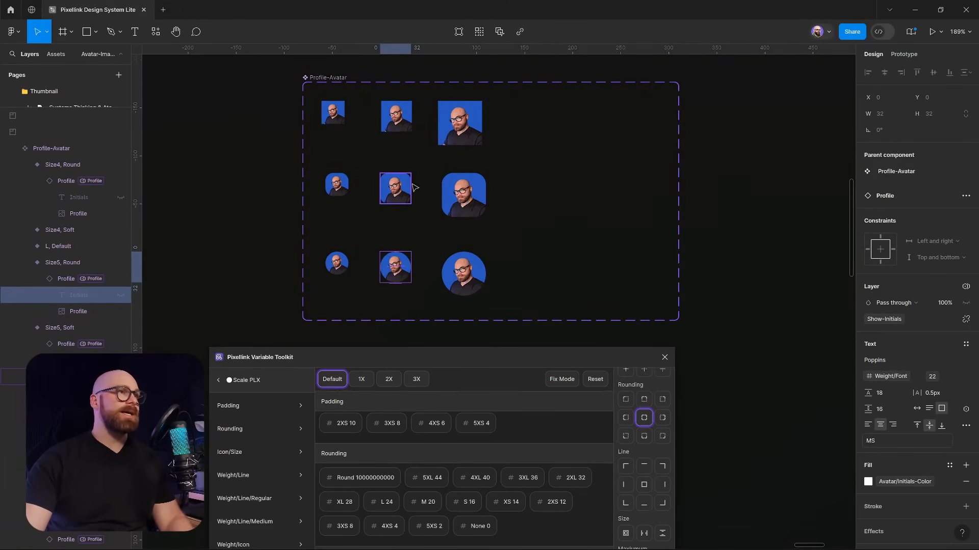
pyautogui.keyDown('ctrl'); pyautogui.keyDown('shift'); pyautogui.click(399, 193); pyautogui.keyUp('shift'); pyautogui.keyUp('ctrl')
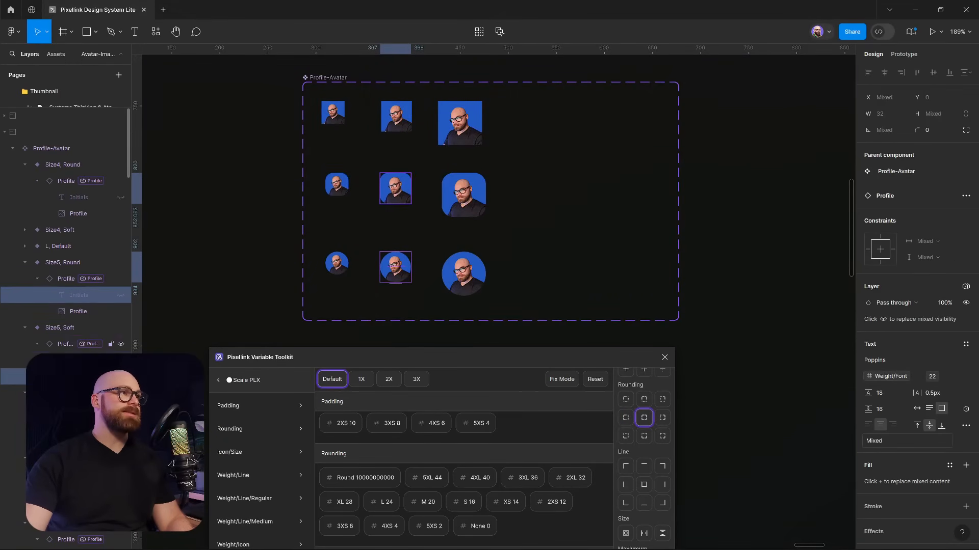
pyautogui.keyDown('ctrl'); pyautogui.click(82, 360); pyautogui.keyUp('ctrl')
pyautogui.click(82, 360)
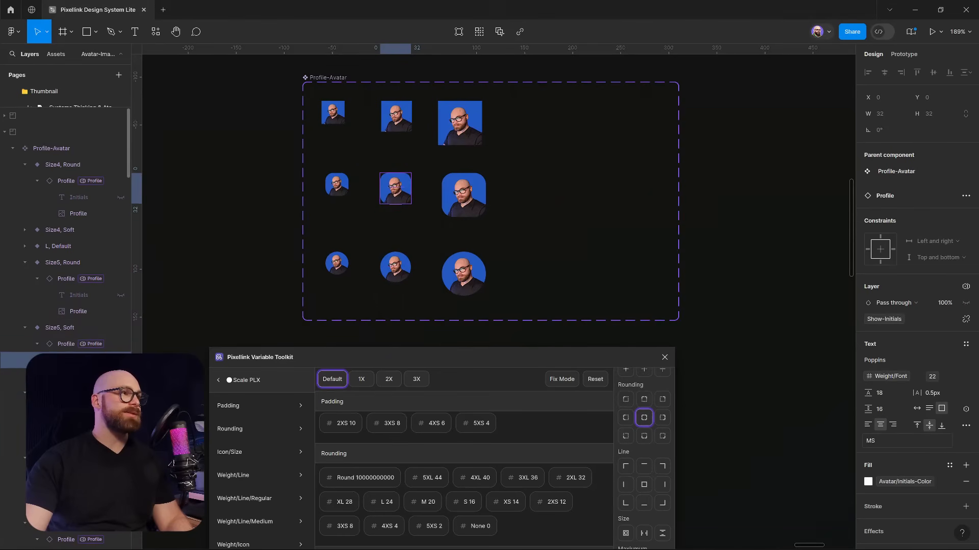
pyautogui.keyDown('ctrl'); pyautogui.click(84, 426); pyautogui.keyUp('ctrl')
pyautogui.keyDown('ctrl'); pyautogui.click(76, 299); pyautogui.keyUp('ctrl')
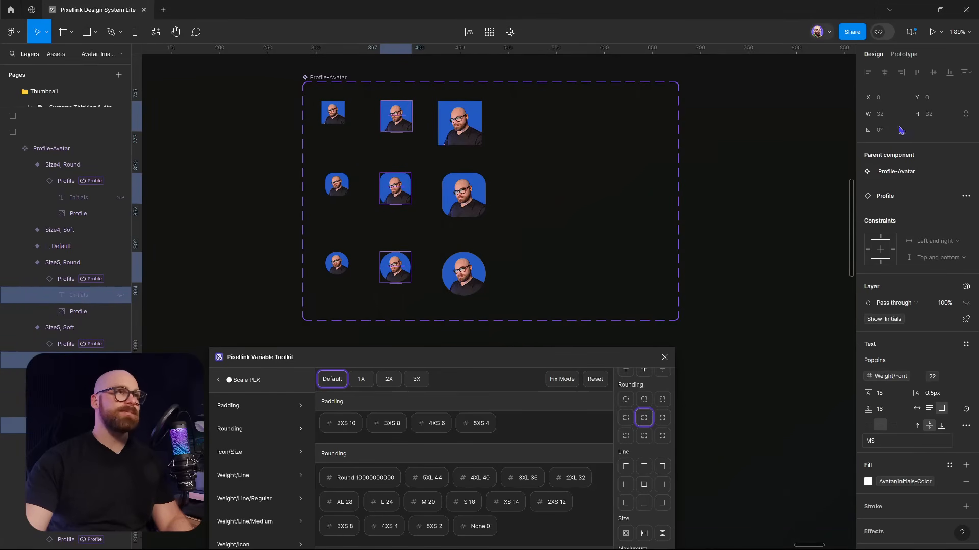
pyautogui.click(935, 380)
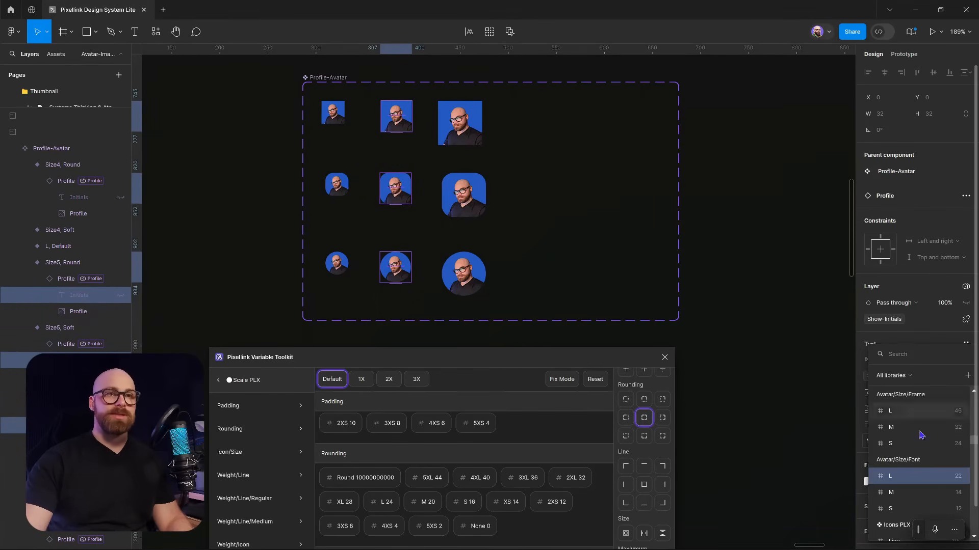
pyautogui.click(902, 492)
# Select the three large avatars and the L, Default profile image to inspect them
pyautogui.click(457, 125)
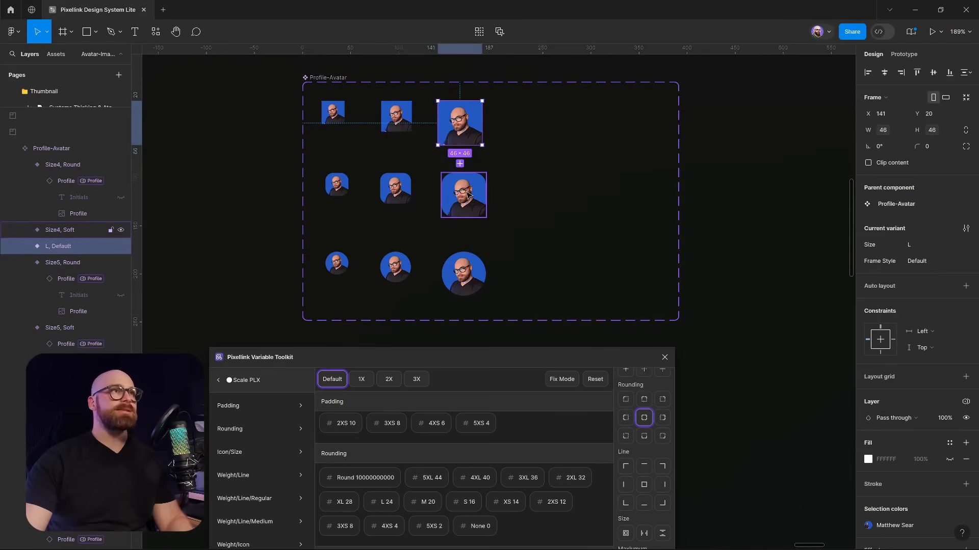
pyautogui.click(464, 195)
pyautogui.click(464, 274)
pyautogui.click(774, 232)
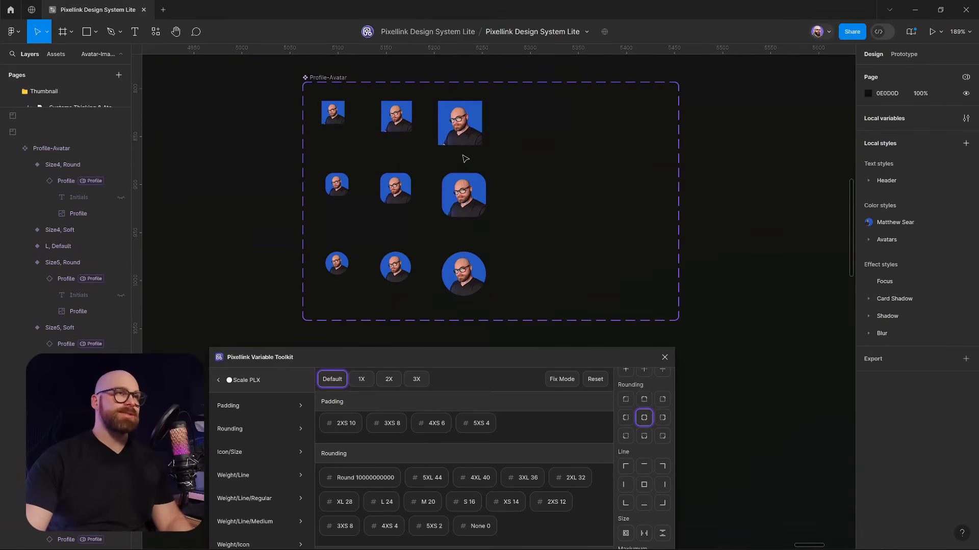
pyautogui.keyDown('ctrl'); pyautogui.click(465, 121); pyautogui.keyUp('ctrl')
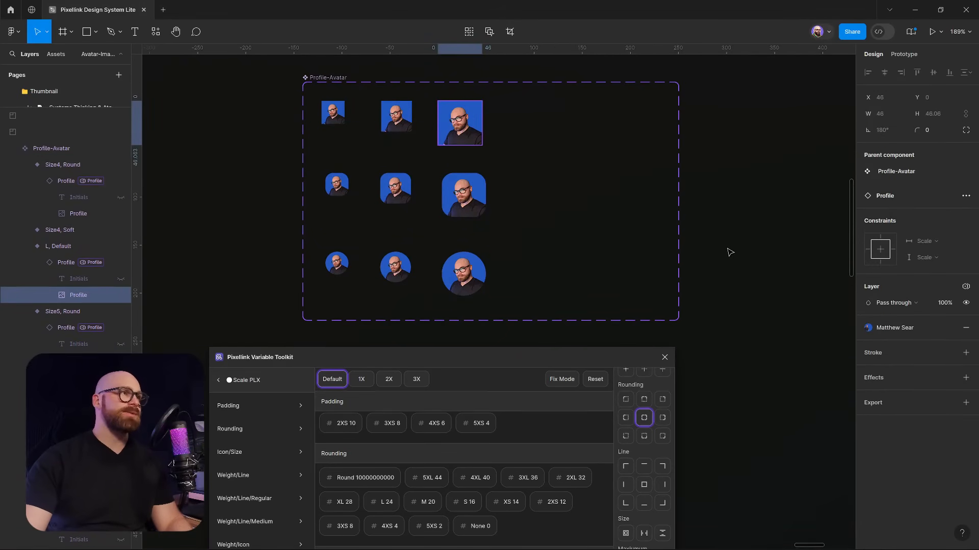
pyautogui.click(646, 304)
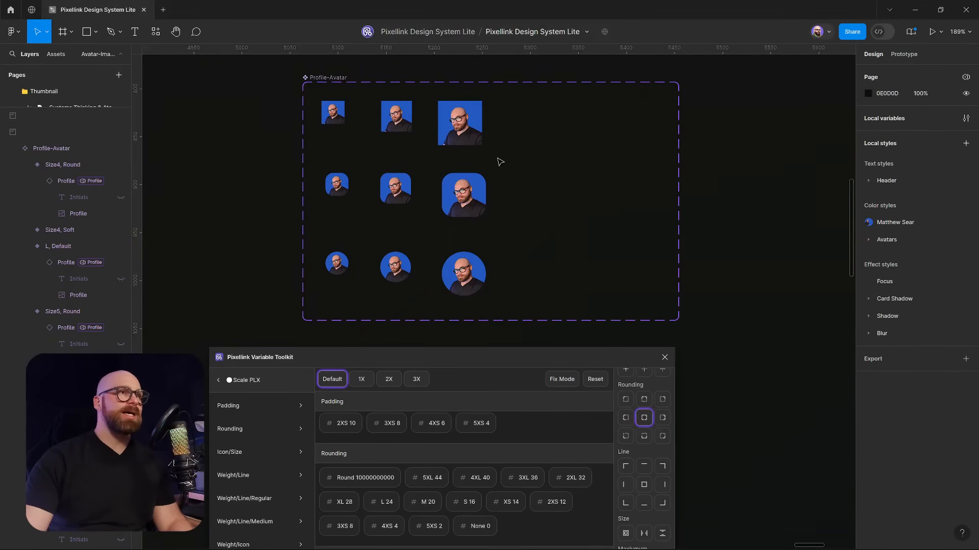
pyautogui.scroll(-1, 729, 298)
# Add a stroke to all nine variants of the Profile-Avatar set
pyautogui.click(316, 75)
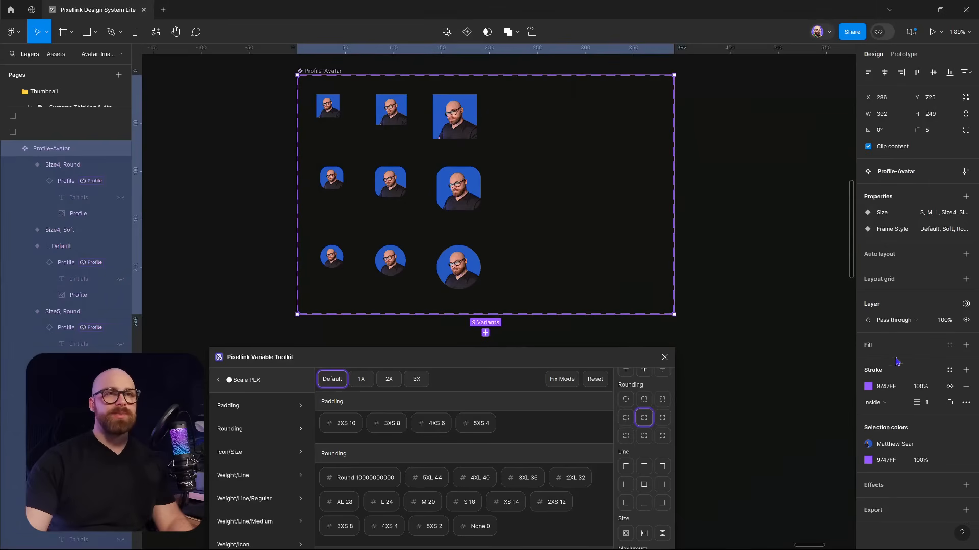
pyautogui.press('Return')
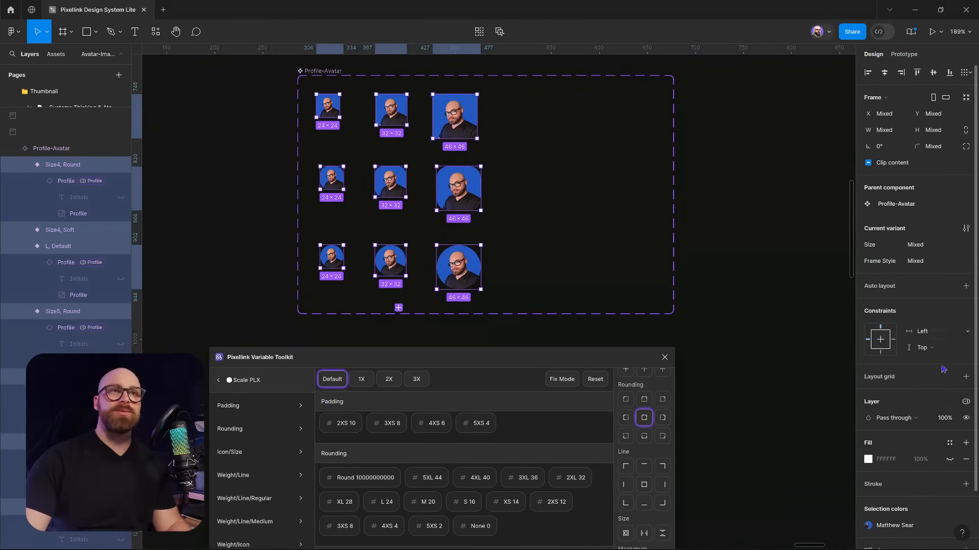
pyautogui.scroll(-2, 943, 369)
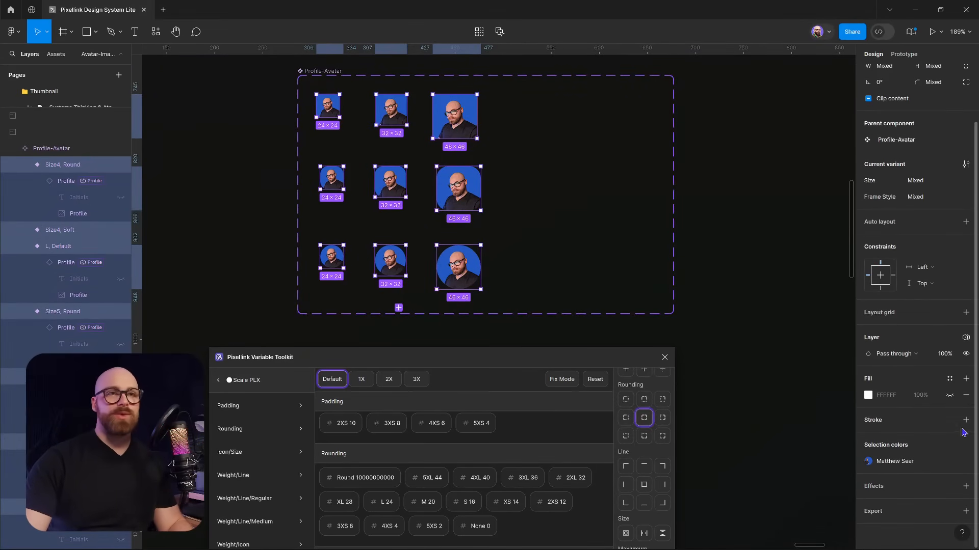
pyautogui.click(965, 419)
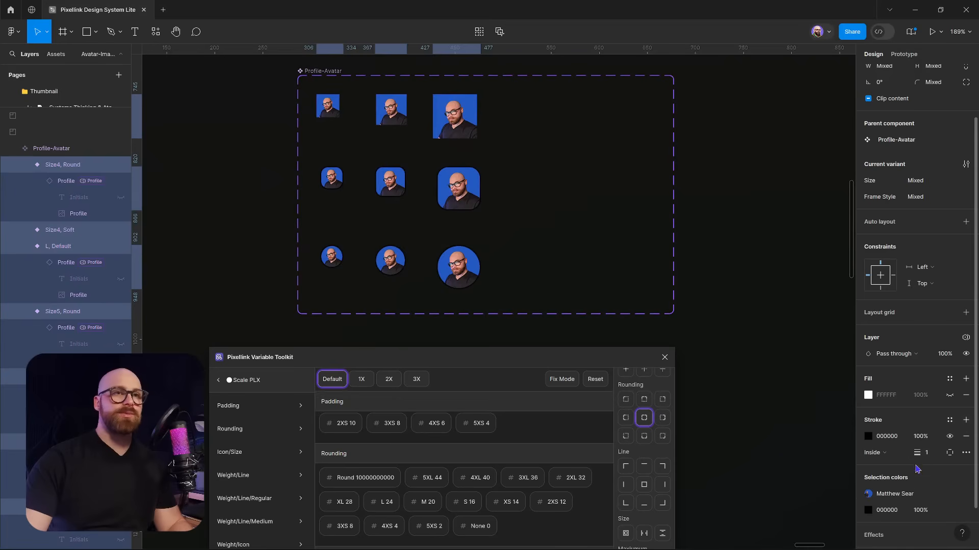
pyautogui.click(872, 440)
pyautogui.click(870, 440)
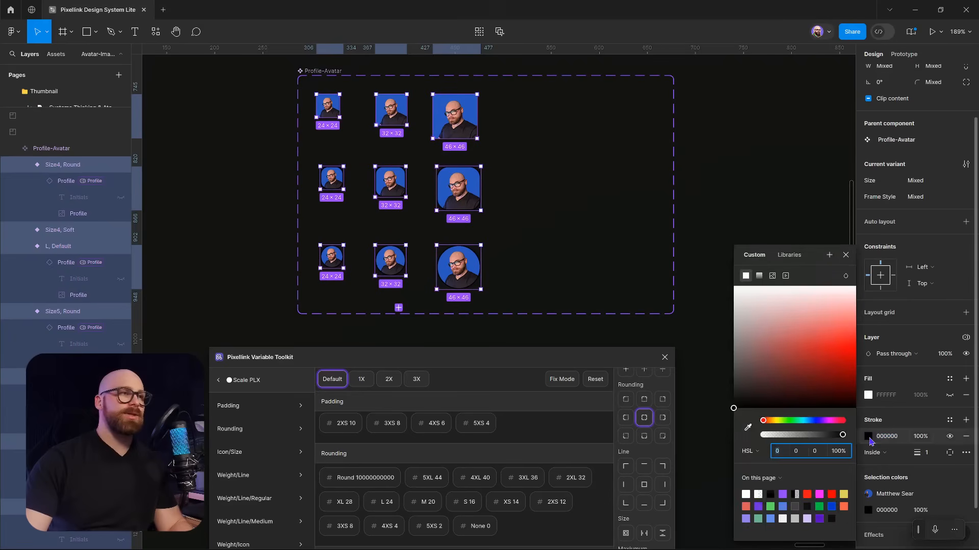
pyautogui.click(869, 440)
# Colour the stroke with the Avatar/Border-Team variable from the Avatar PLX collection
pyautogui.click(255, 385)
pyautogui.scroll(-2, 284, 424)
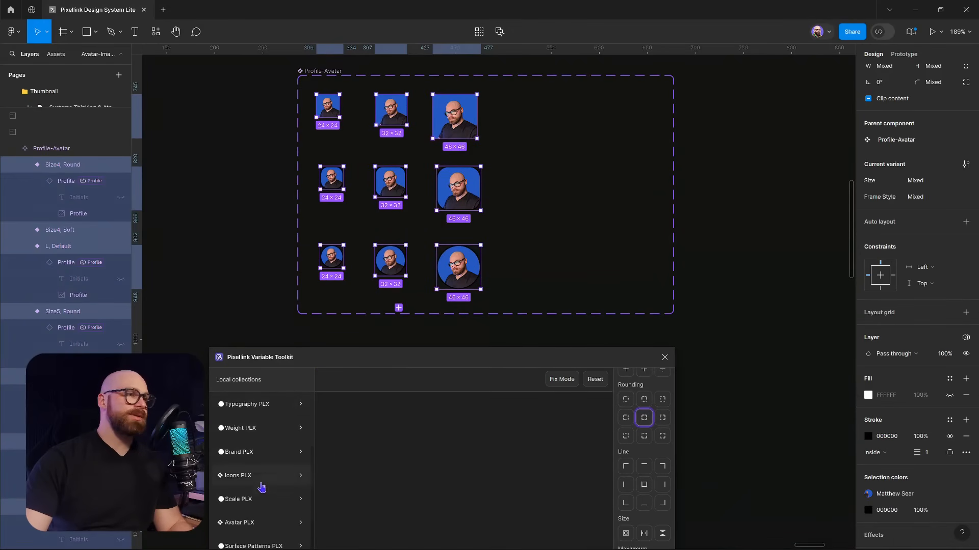
pyautogui.click(255, 520)
pyautogui.scroll(-3, 397, 469)
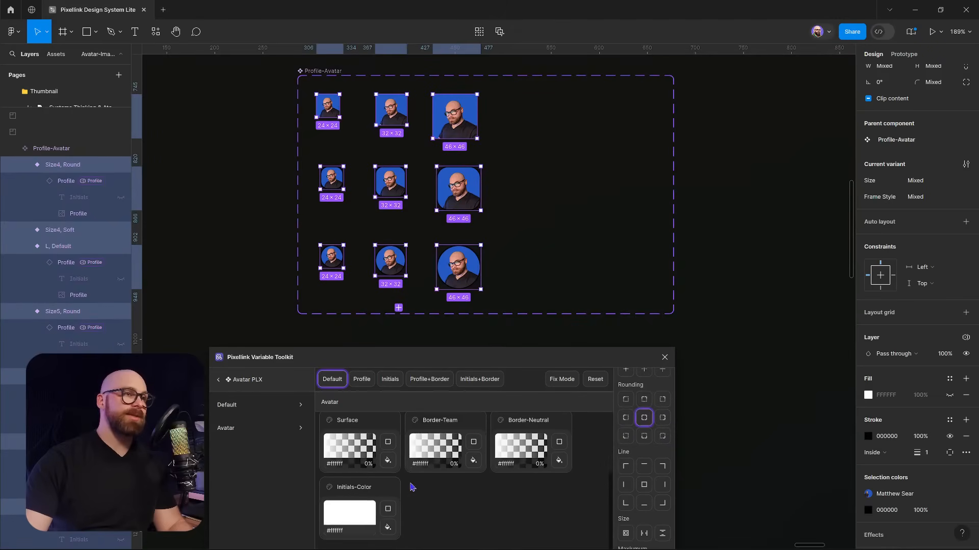
pyautogui.click(478, 441)
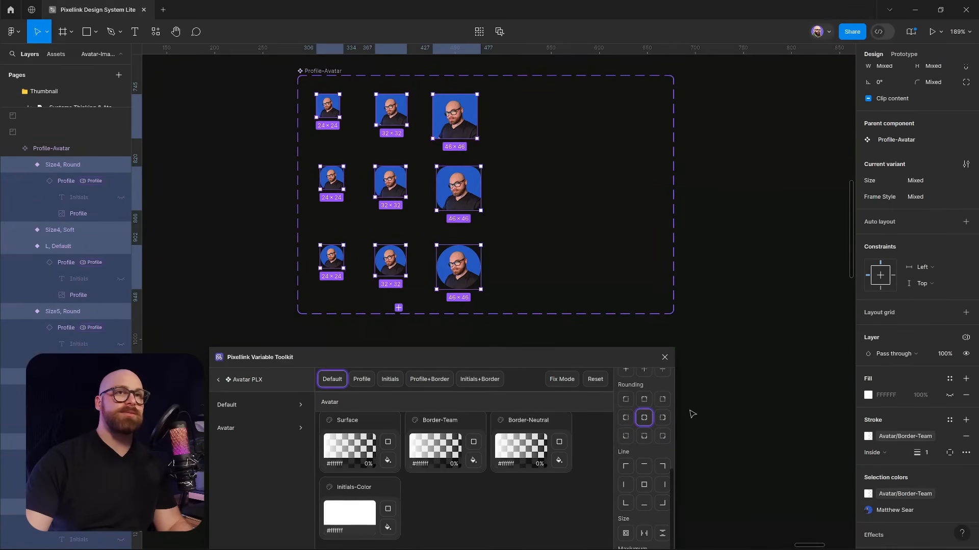
# Bind the stroke weight to a border-line variable, giving weight 0
pyautogui.rightClick(928, 456)
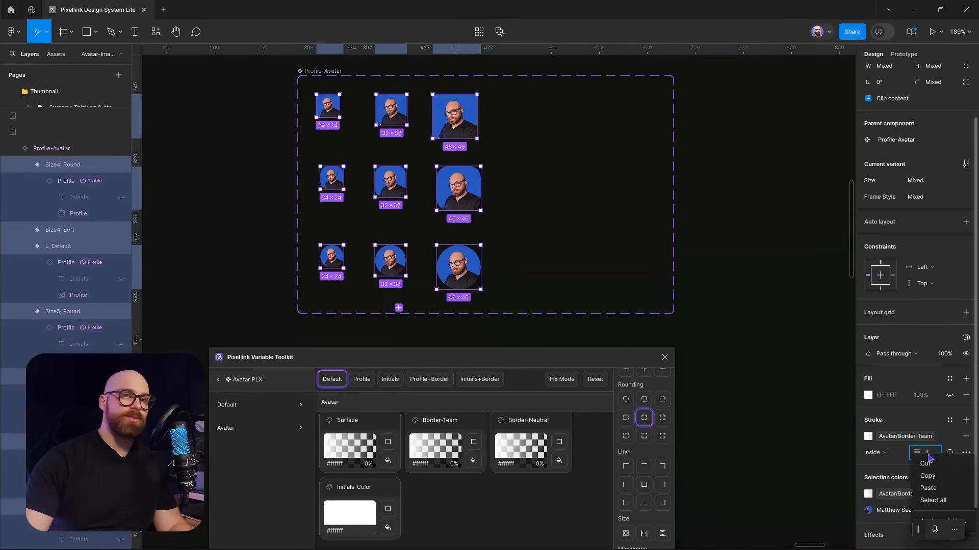
pyautogui.click(930, 520)
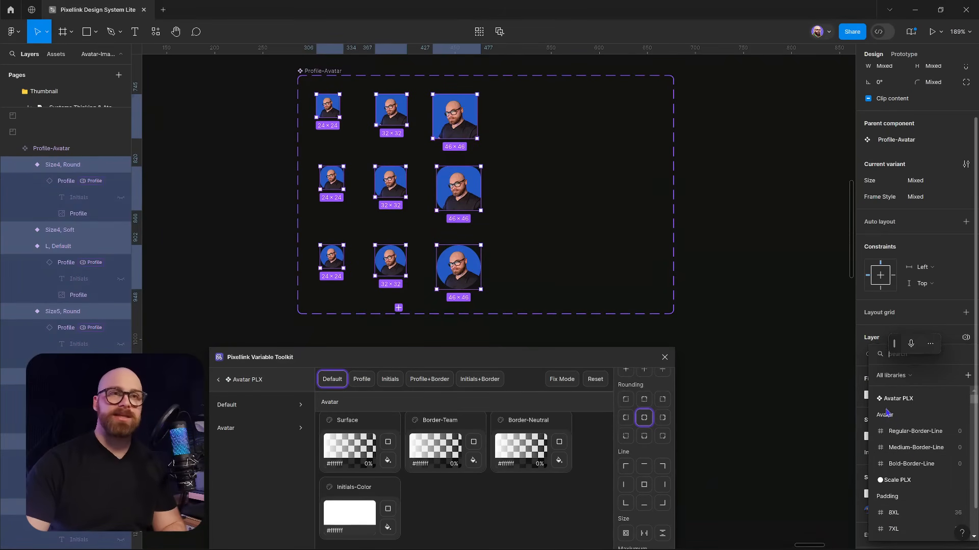
pyautogui.click(908, 437)
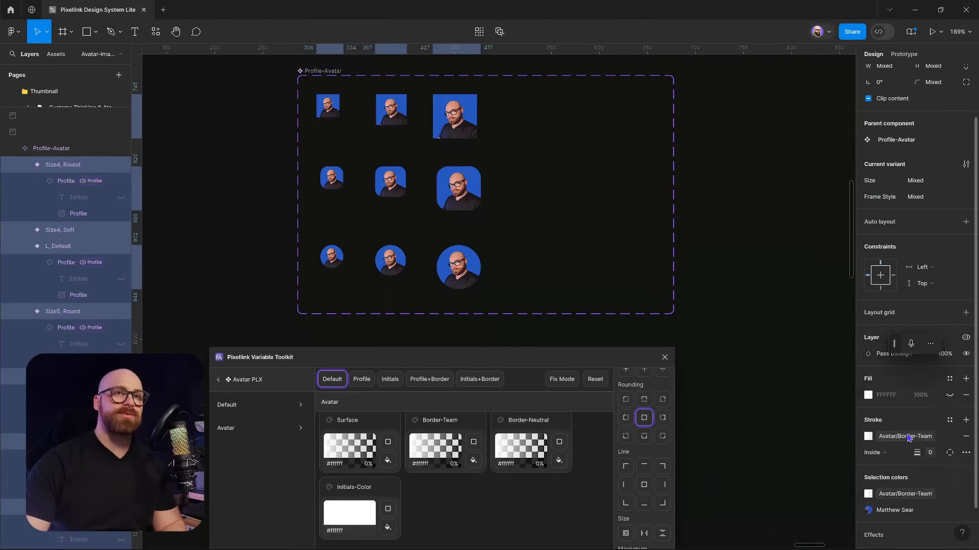
pyautogui.click(819, 367)
# Bind the three small avatars' stroke weight to the Regular-Border-Line variable
pyautogui.click(328, 106)
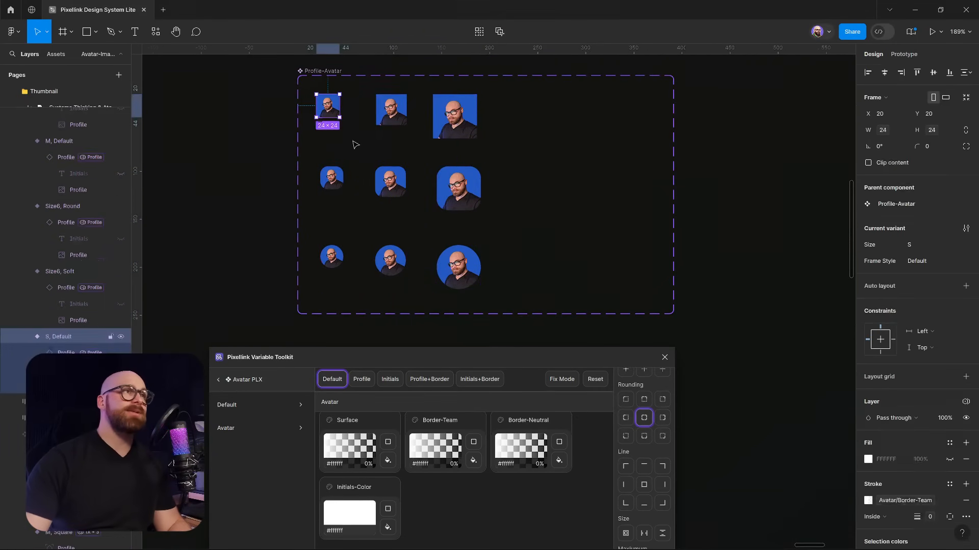
pyautogui.keyDown('shift'); pyautogui.click(332, 178); pyautogui.keyUp('shift')
pyautogui.keyDown('shift'); pyautogui.click(333, 257); pyautogui.keyUp('shift')
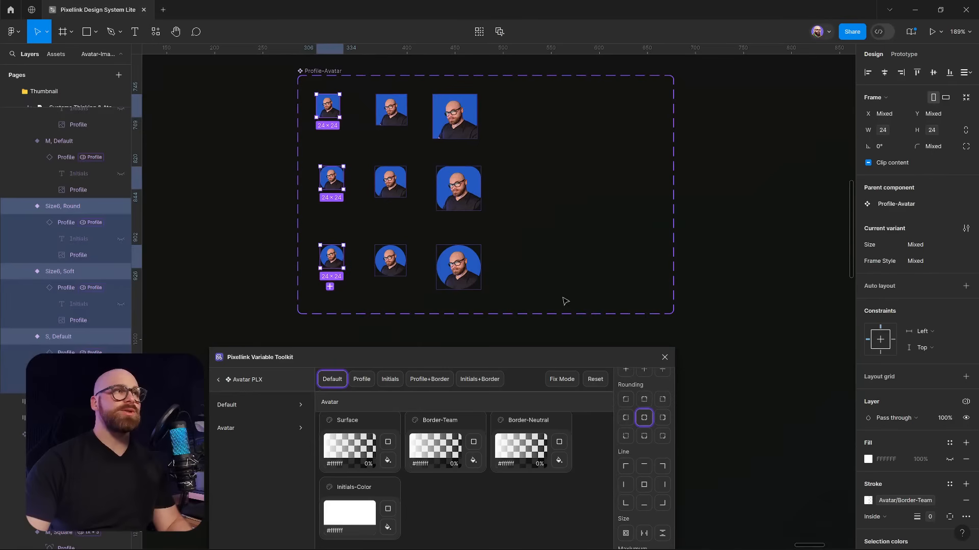
pyautogui.click(930, 517)
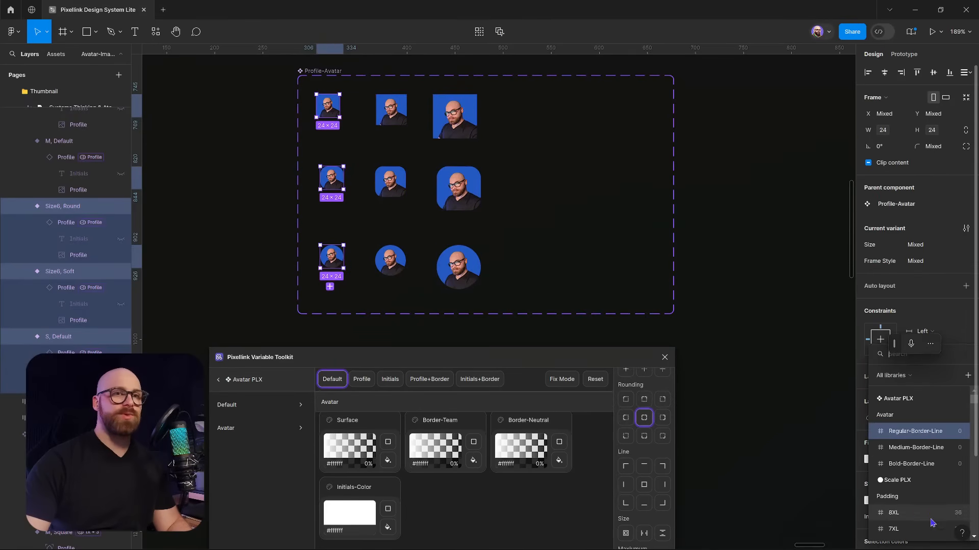
pyautogui.click(912, 431)
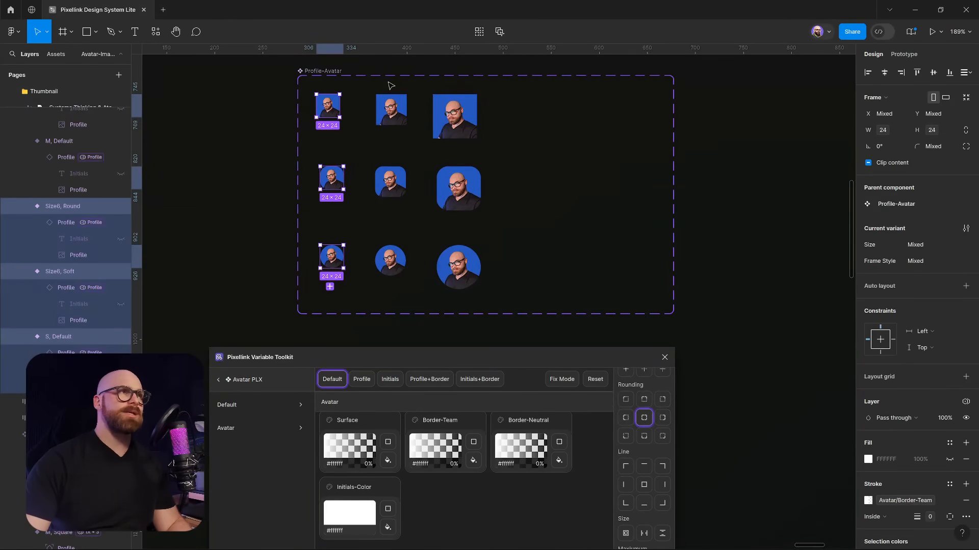
pyautogui.press('Escape')
# Select the medium and large variants, deselect, and close the Pixellink Variable Toolkit panel
pyautogui.click(392, 112)
pyautogui.keyDown('shift'); pyautogui.click(393, 183); pyautogui.keyUp('shift')
pyautogui.keyDown('shift'); pyautogui.click(392, 264); pyautogui.keyUp('shift')
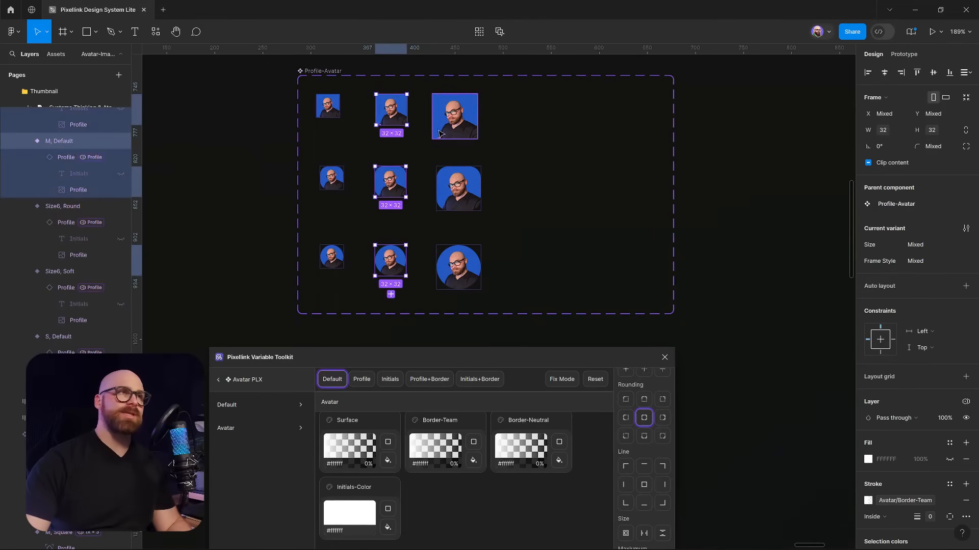
pyautogui.keyDown('shift'); pyautogui.click(455, 118); pyautogui.keyUp('shift')
pyautogui.keyDown('shift'); pyautogui.click(460, 191); pyautogui.keyUp('shift')
pyautogui.keyDown('shift'); pyautogui.click(466, 283); pyautogui.keyUp('shift')
pyautogui.click(753, 338)
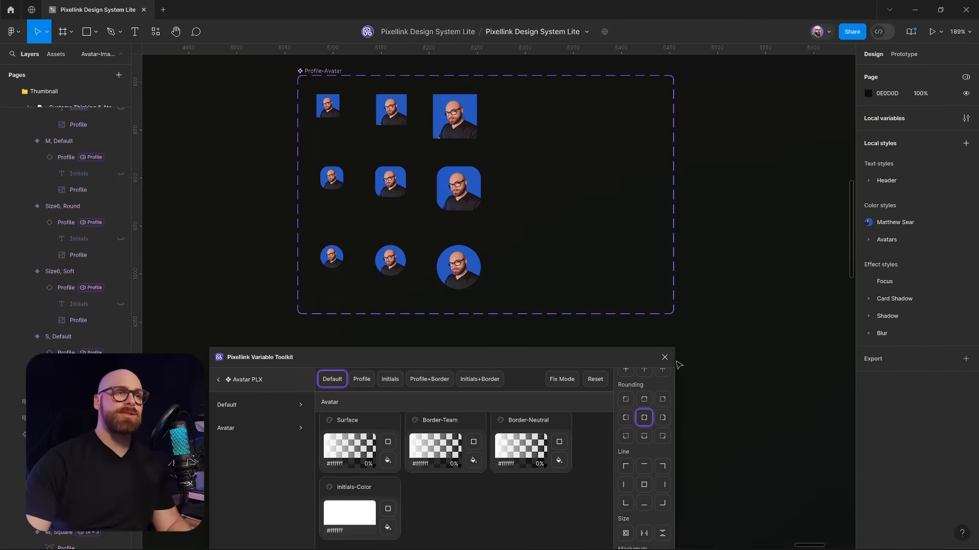
pyautogui.click(664, 357)
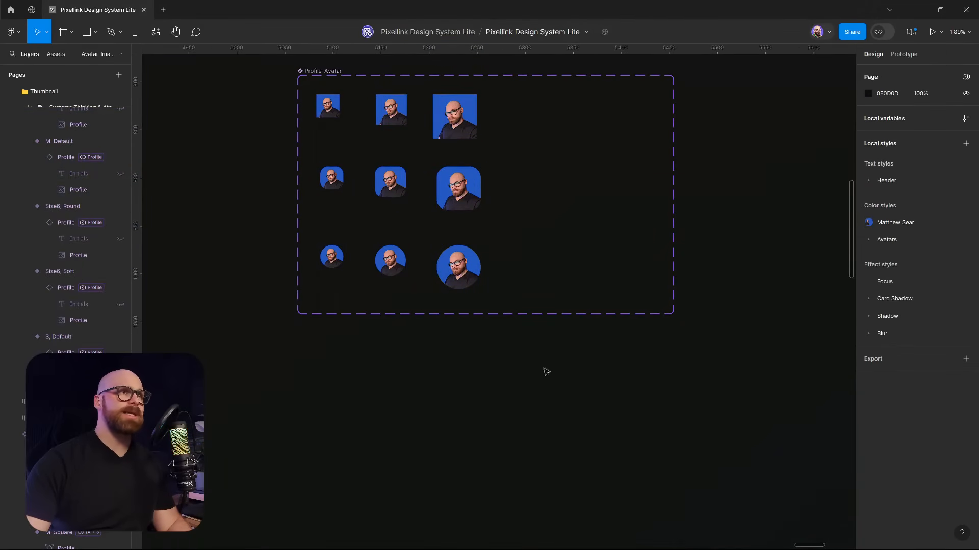
# Pull the L Round variant out as an instance below the set with Scale PLX 3X
pyautogui.scroll(3, 490, 192)
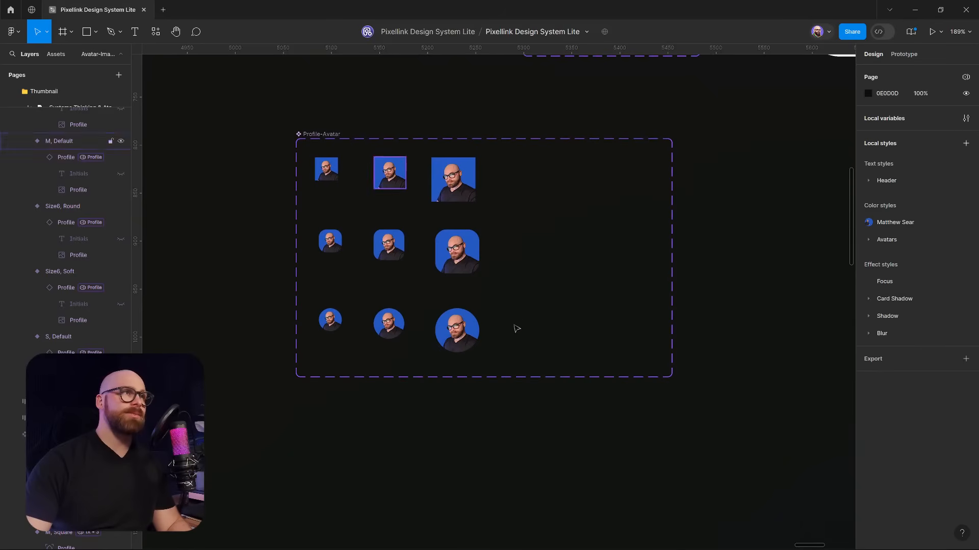
pyautogui.keyDown('alt'); pyautogui.moveTo(462, 327); pyautogui.dragTo(476, 474); pyautogui.keyUp('alt')
pyautogui.scroll(-4, 515, 491)
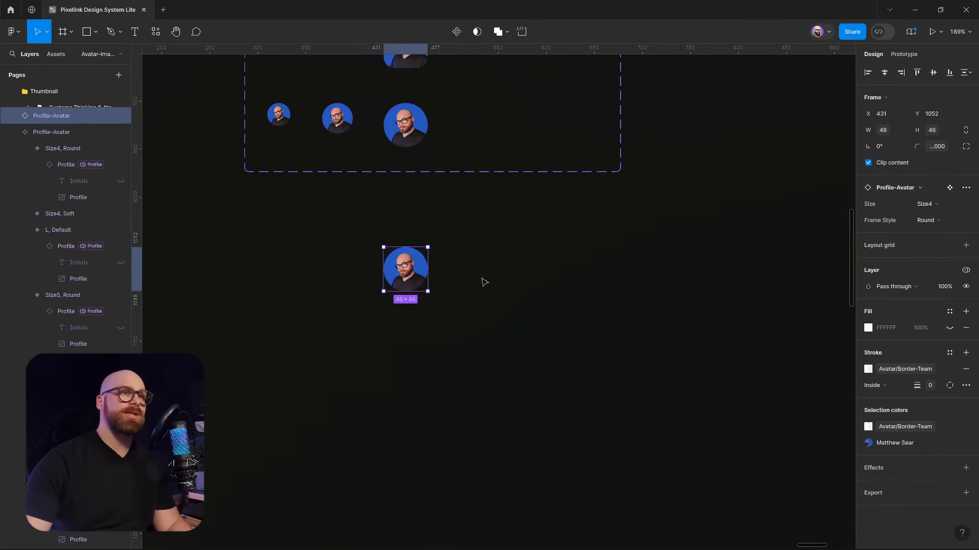
pyautogui.click(965, 271)
pyautogui.moveTo(916, 305)
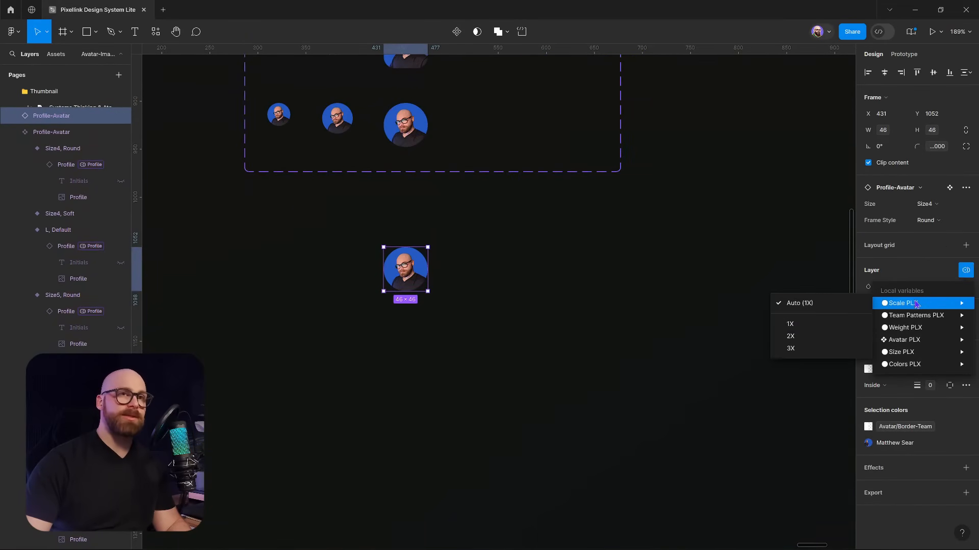
pyautogui.click(796, 349)
# Place two copies to its right, set to Scale PLX 2X and 1X
pyautogui.moveTo(461, 315); pyautogui.dragTo(613, 316)
pyautogui.click(921, 302)
pyautogui.click(895, 296)
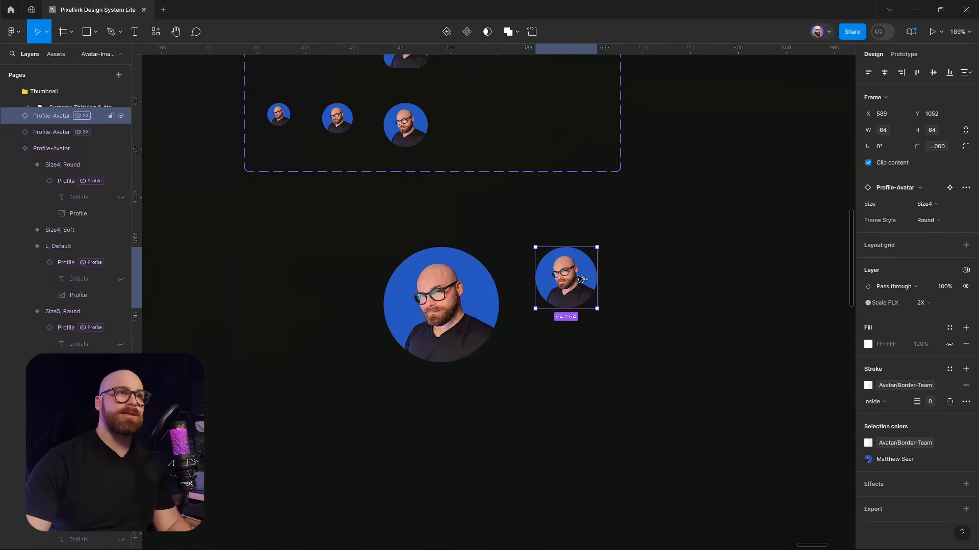
pyautogui.moveTo(581, 280); pyautogui.dragTo(749, 271)
pyautogui.click(924, 303)
pyautogui.click(898, 291)
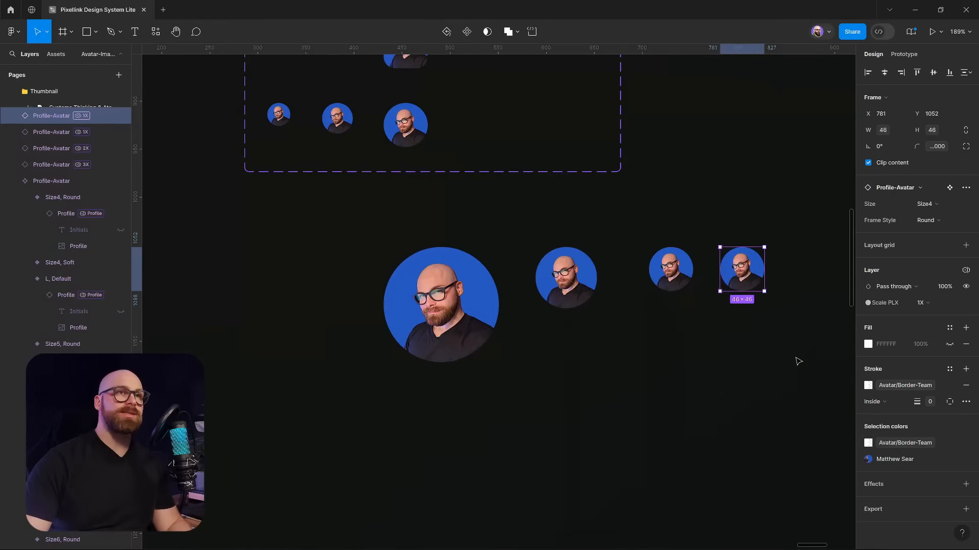
# Delete the extra copy and duplicate the three-avatar row underneath
pyautogui.press('Delete')
pyautogui.moveTo(334, 236); pyautogui.dragTo(711, 377)
pyautogui.moveTo(577, 286); pyautogui.dragTo(505, 324)
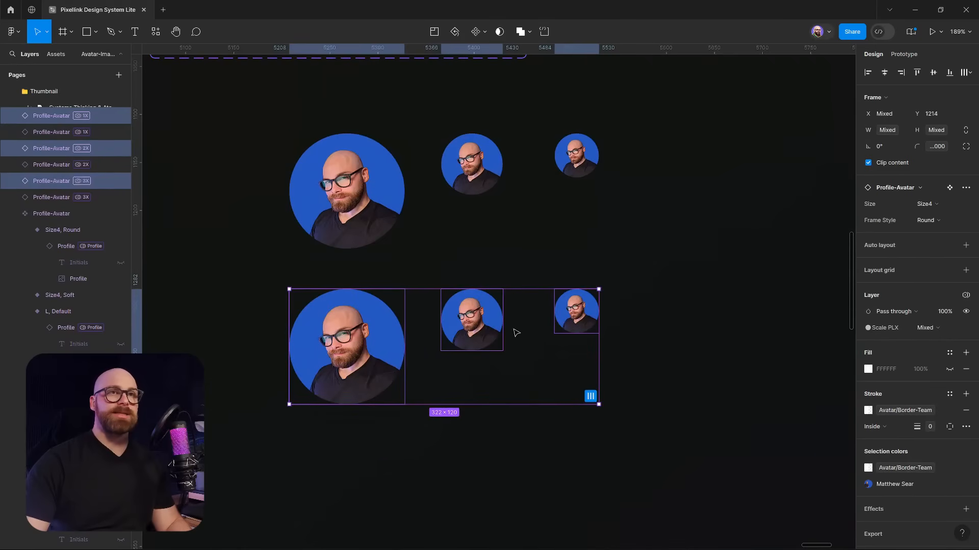
# Step the lower row's Size from L through M to S
pyautogui.click(931, 208)
pyautogui.click(916, 192)
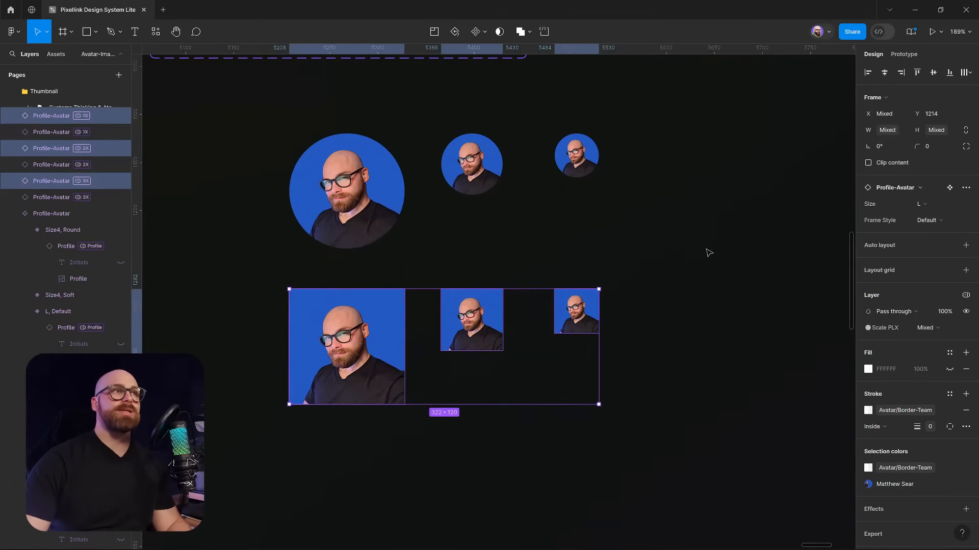
pyautogui.click(940, 206)
pyautogui.click(942, 204)
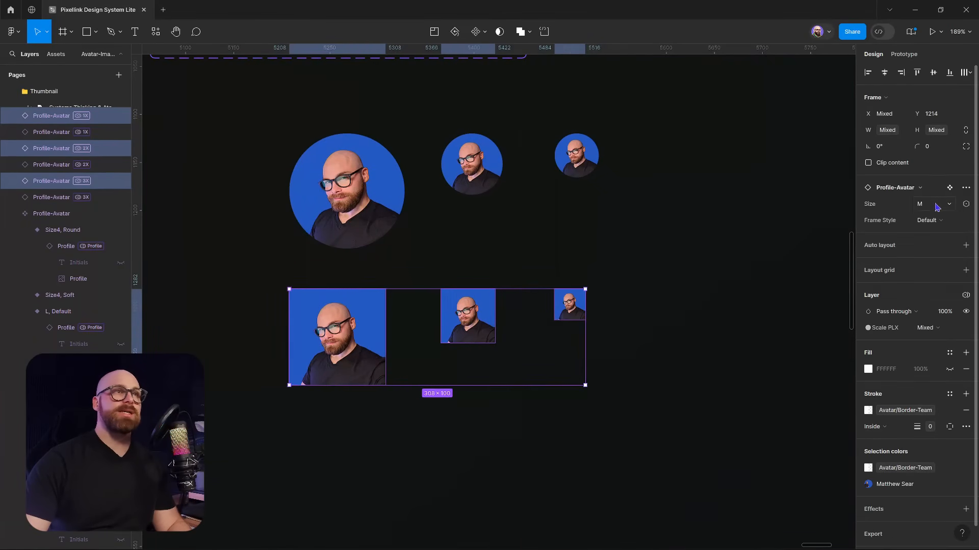
pyautogui.click(937, 206)
pyautogui.click(930, 219)
pyautogui.click(742, 346)
# Change the lower row's Frame Style to Soft, then Round, and select the bottom-left avatar
pyautogui.scroll(-5, 562, 285)
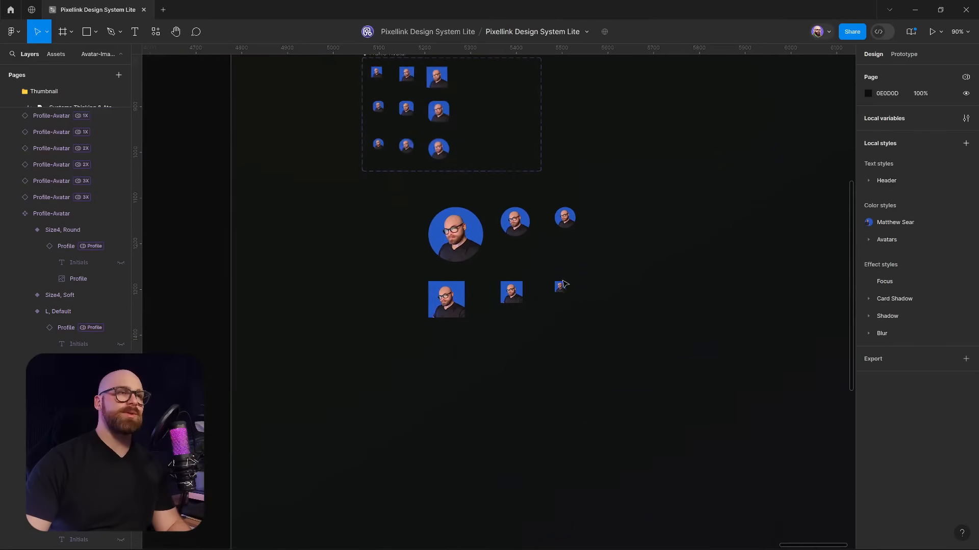
pyautogui.moveTo(562, 285); pyautogui.dragTo(567, 298)
pyautogui.moveTo(413, 301); pyautogui.dragTo(592, 347)
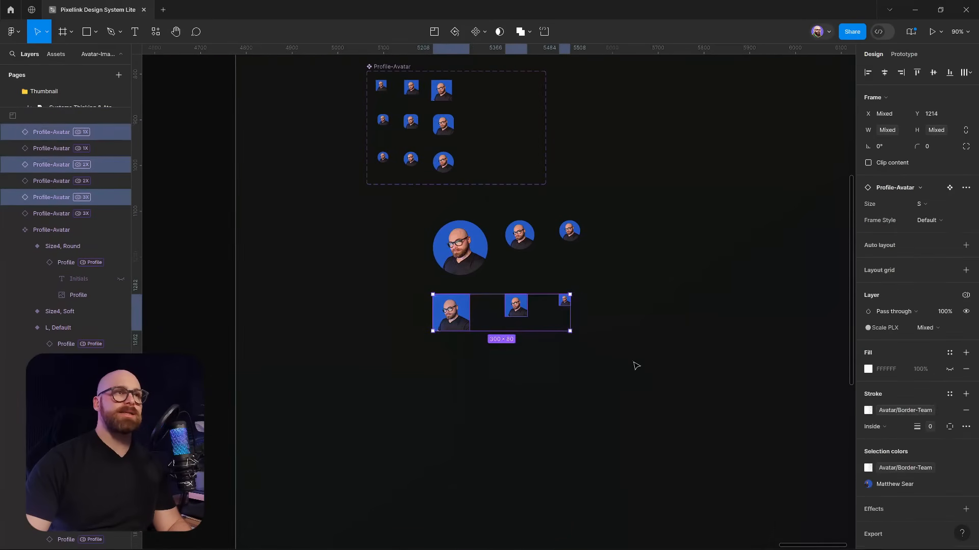
pyautogui.click(928, 221)
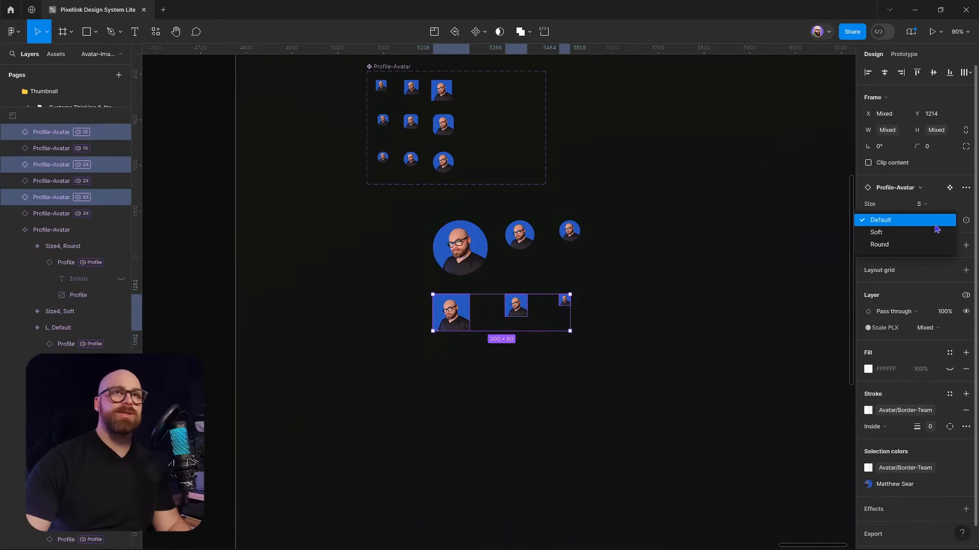
pyautogui.click(915, 233)
pyautogui.click(919, 223)
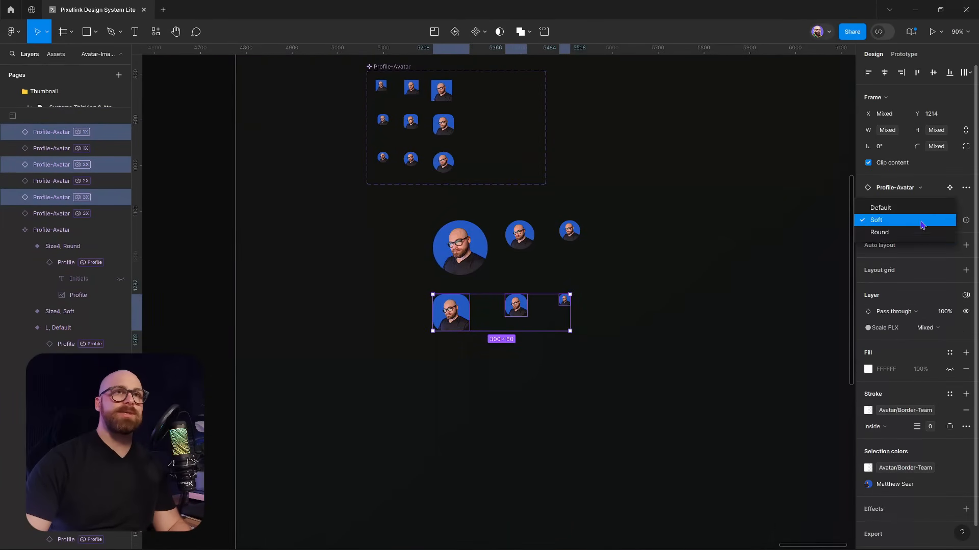
pyautogui.click(913, 232)
pyautogui.click(779, 296)
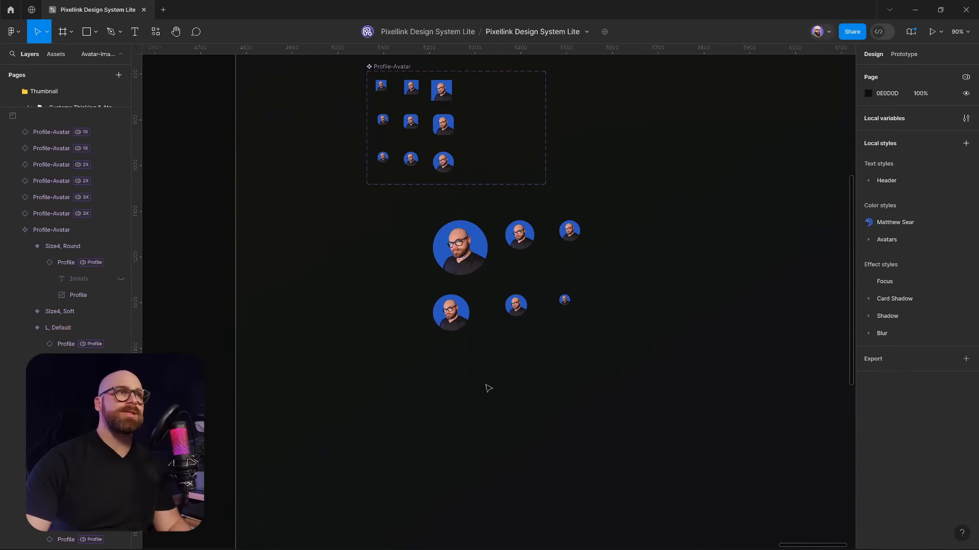
pyautogui.click(460, 313)
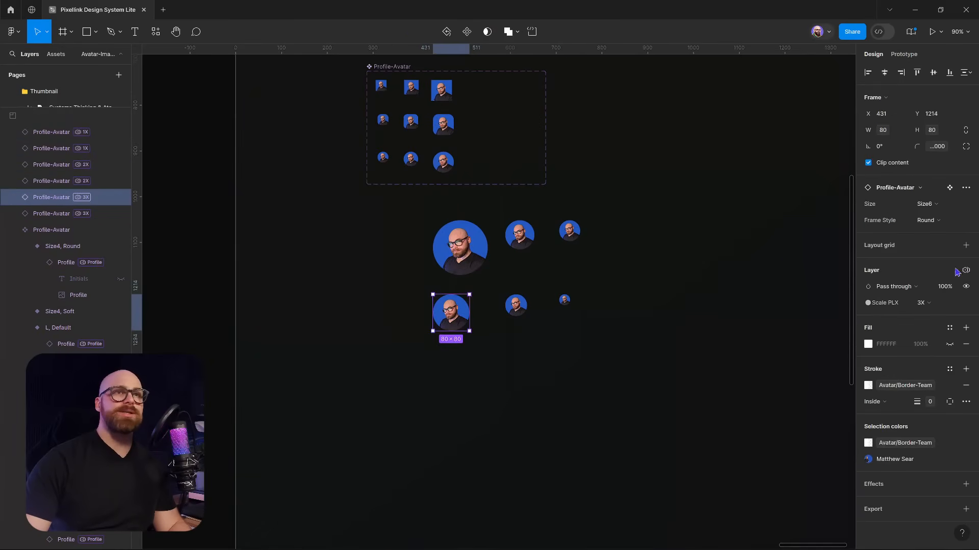
# Switch the bottom-left avatar's Avatar PLX mode to Profile+Border
pyautogui.click(965, 271)
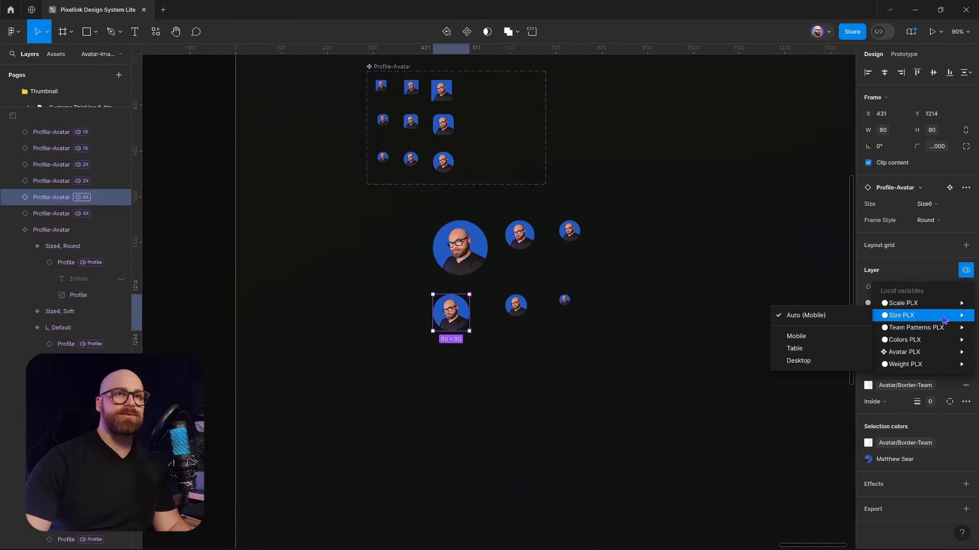
pyautogui.moveTo(925, 358)
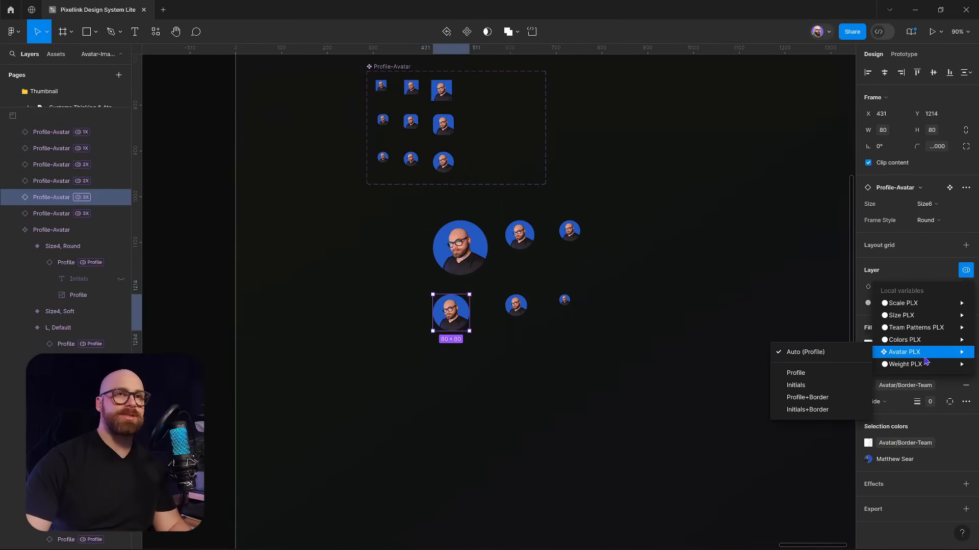
pyautogui.click(824, 398)
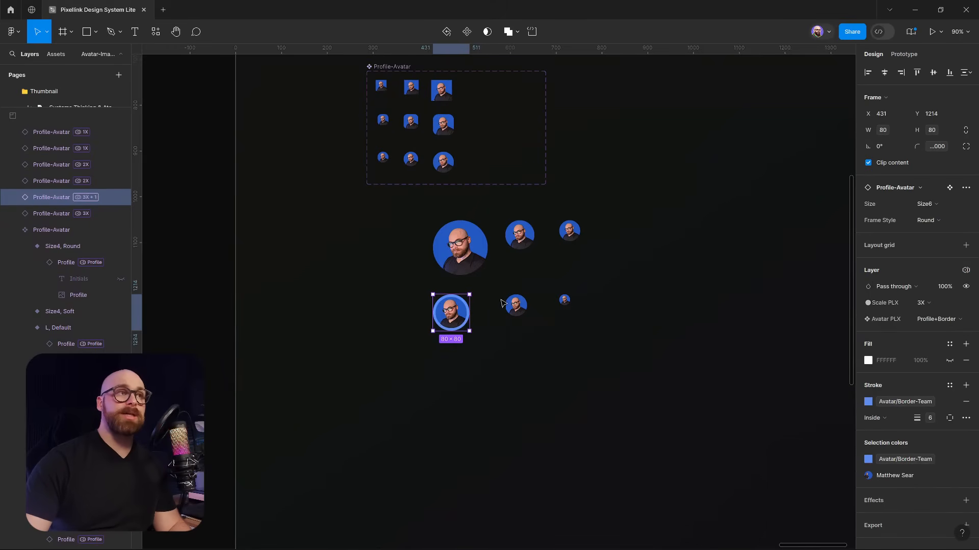
pyautogui.click(507, 306)
pyautogui.click(445, 318)
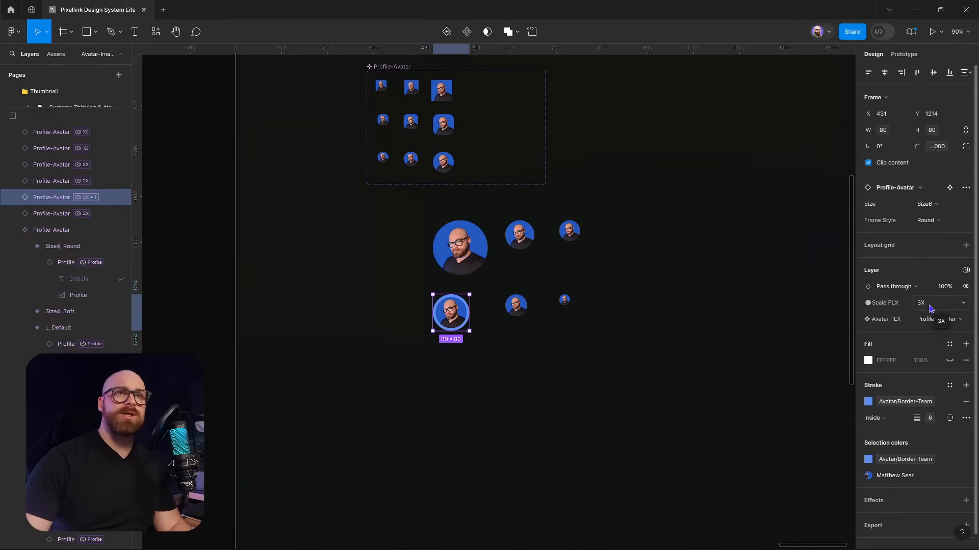
# Set its Weight PLX mode to 600, then select and delete all six test avatars
pyautogui.click(965, 270)
pyautogui.moveTo(924, 365)
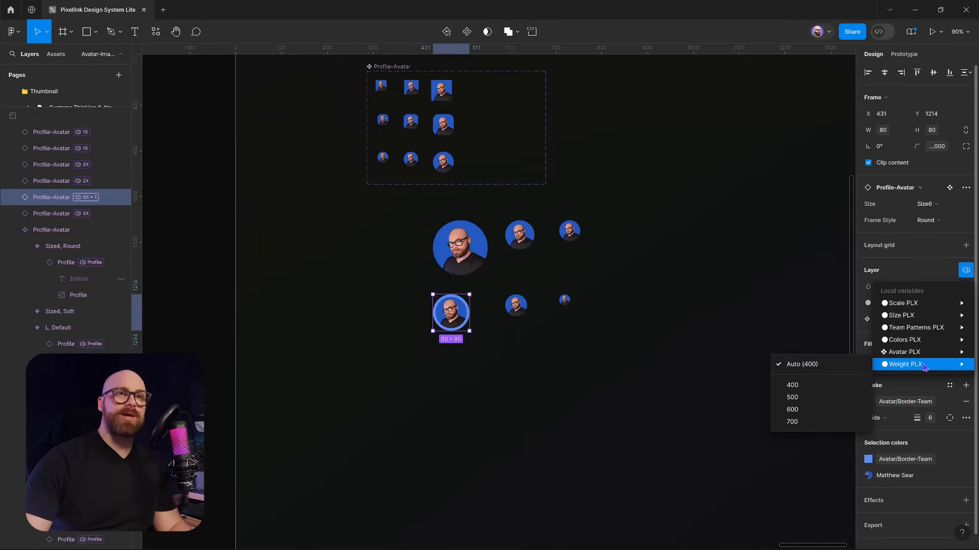
pyautogui.click(813, 409)
pyautogui.click(920, 336)
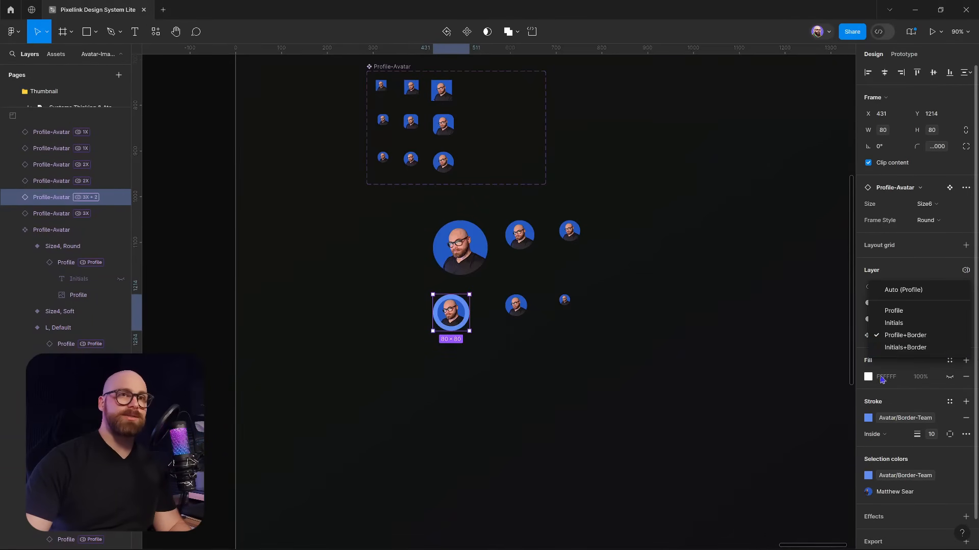
pyautogui.click(763, 371)
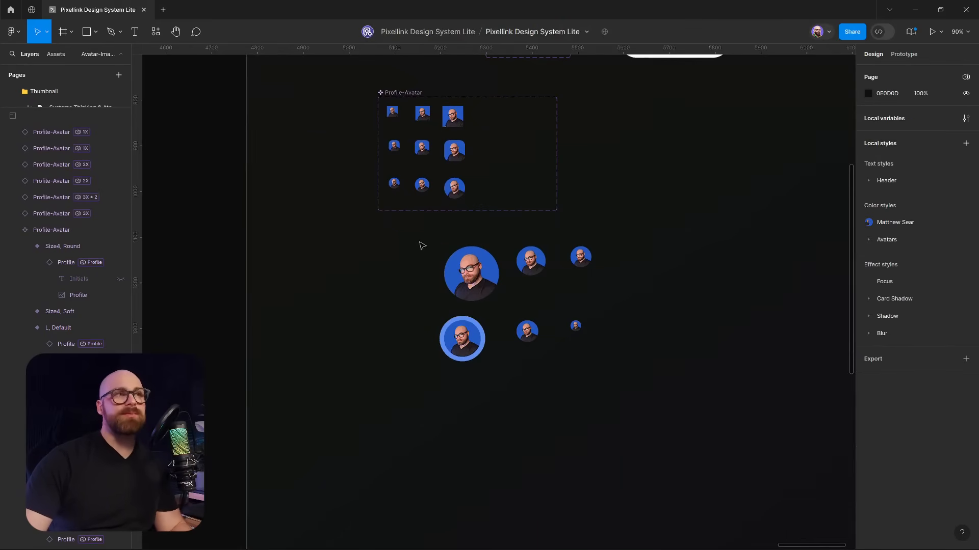
pyautogui.moveTo(413, 238); pyautogui.dragTo(652, 389)
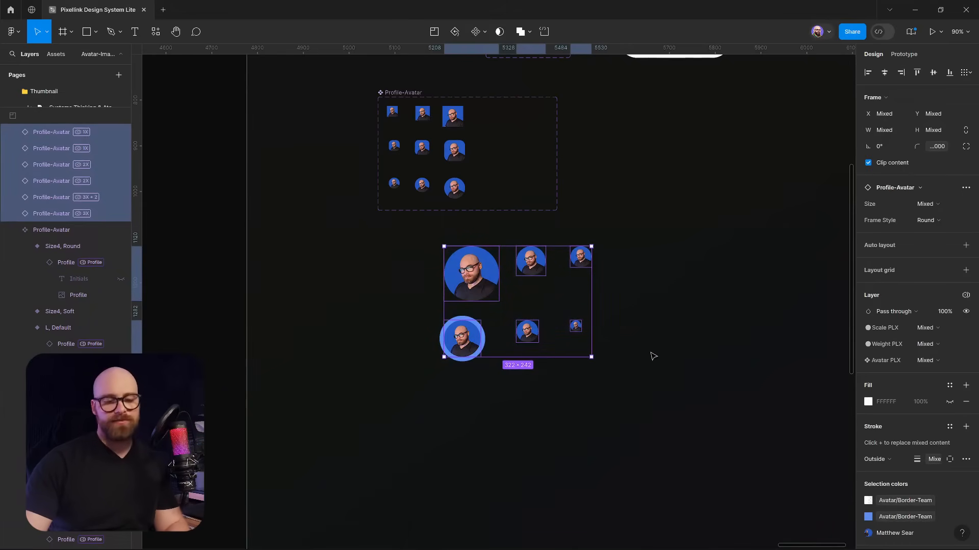
pyautogui.press('Delete')
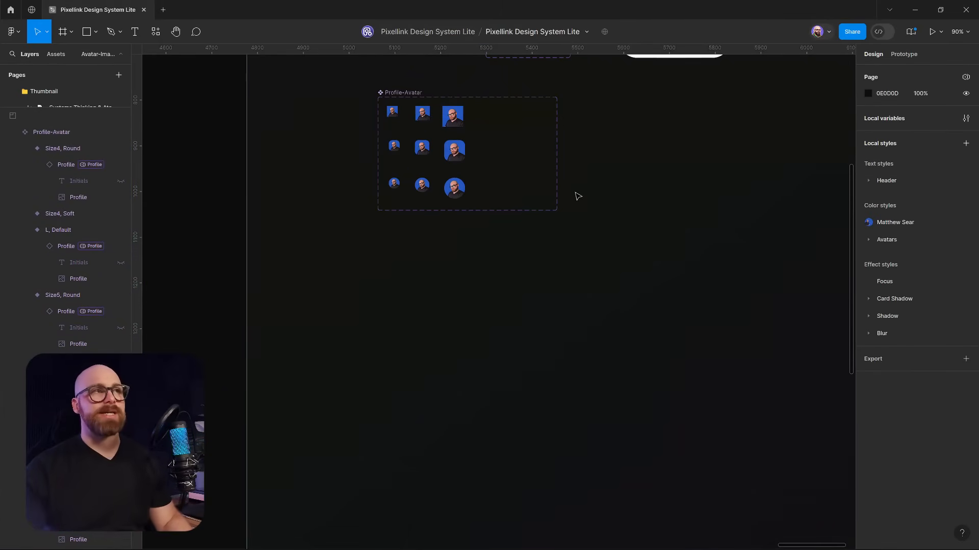
# Select the nine-variant Profile-Avatar component set
pyautogui.scroll(-5, 568, 293)
pyautogui.scroll(8, 516, 324)
pyautogui.click(319, 291)
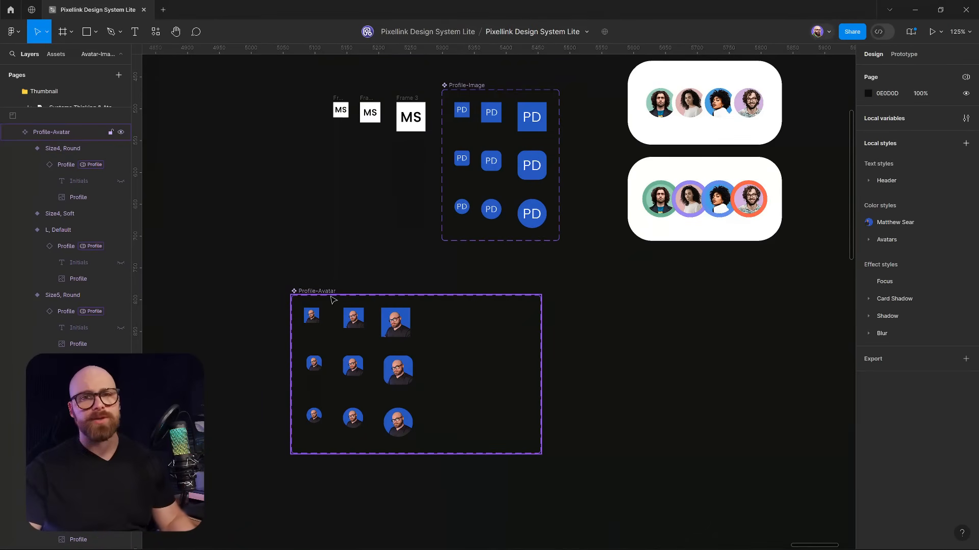
pyautogui.click(333, 301)
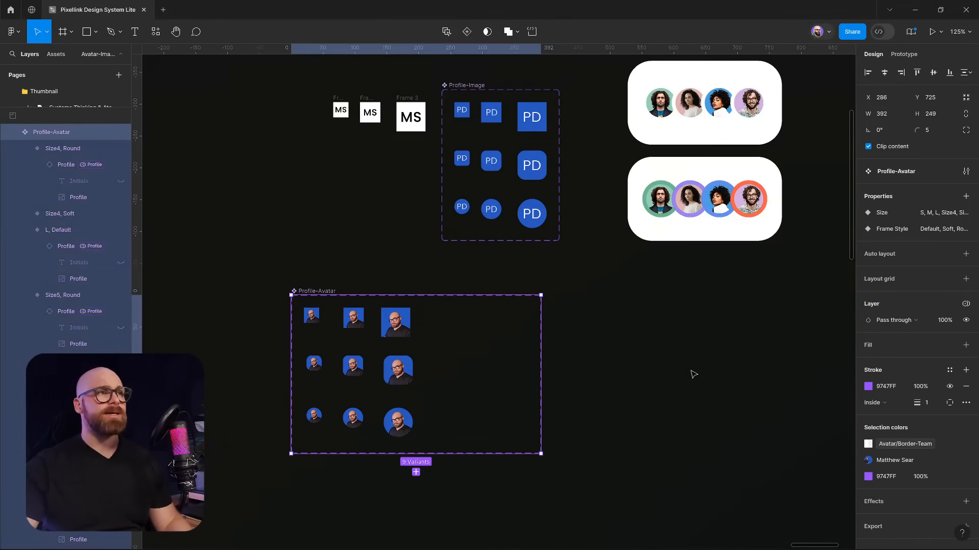